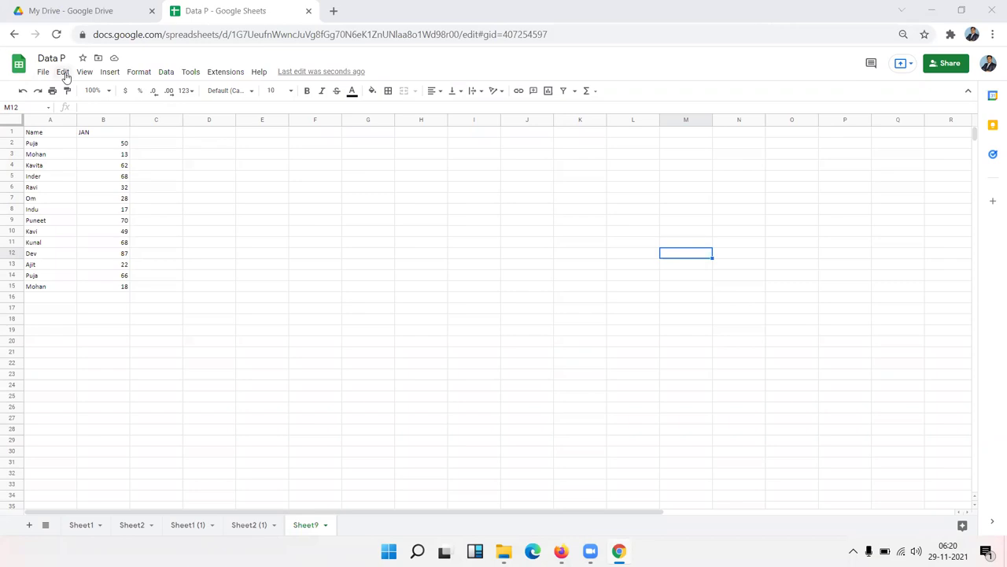
- Look through the Insert and Tools menus, dismissing the Tools menu tip
click(101, 73)
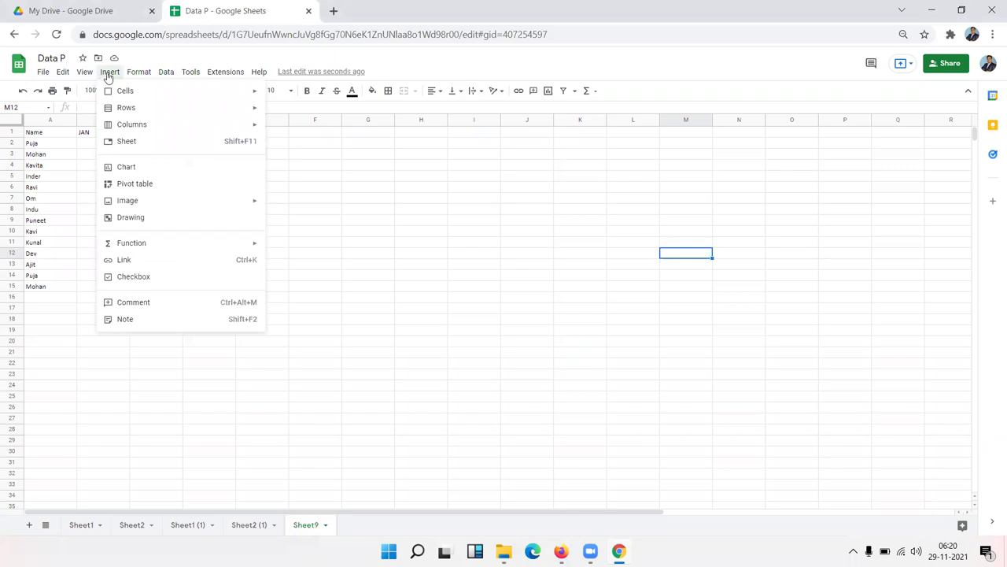
mouse_move(124, 92)
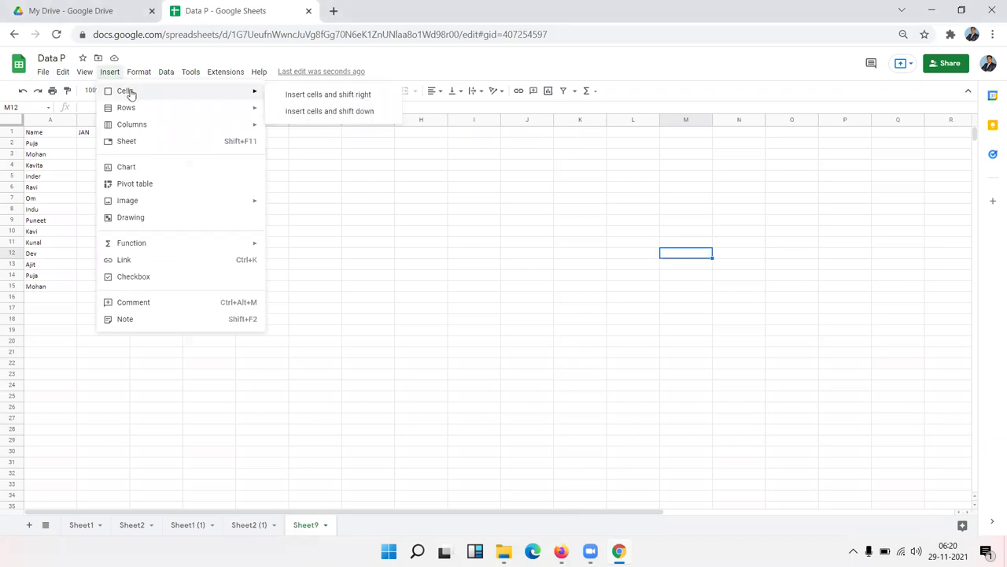
click(48, 190)
click(102, 190)
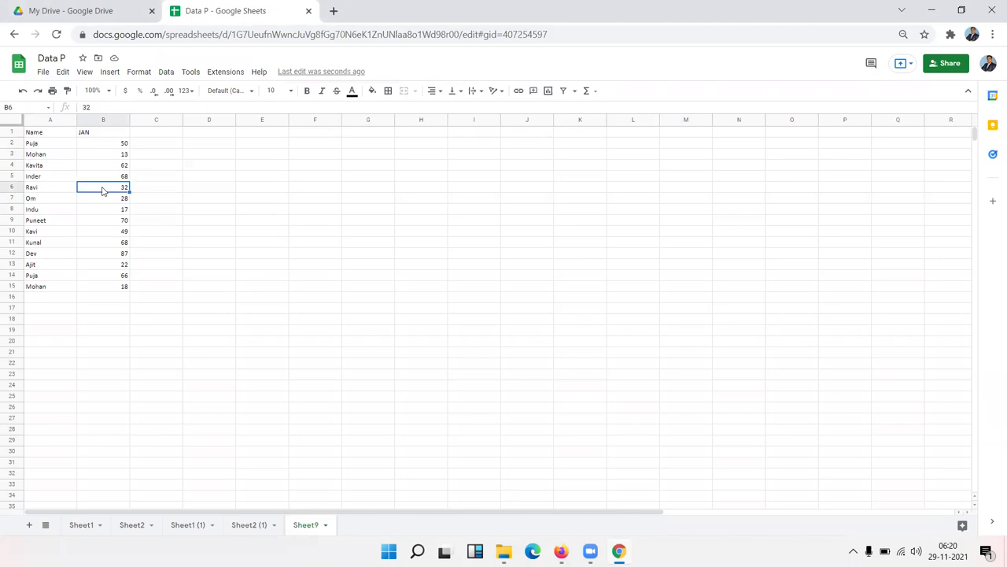
click(107, 72)
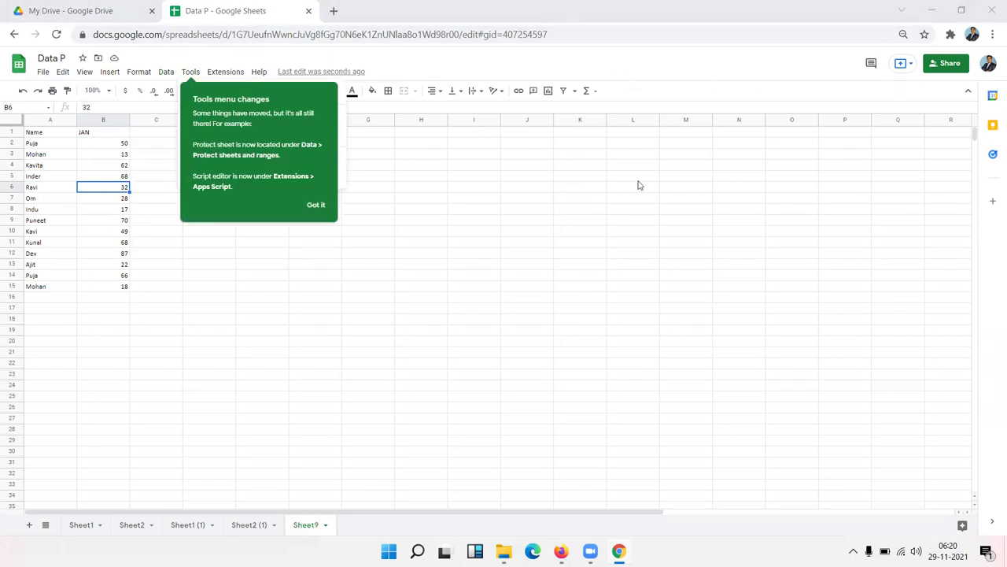
click(112, 72)
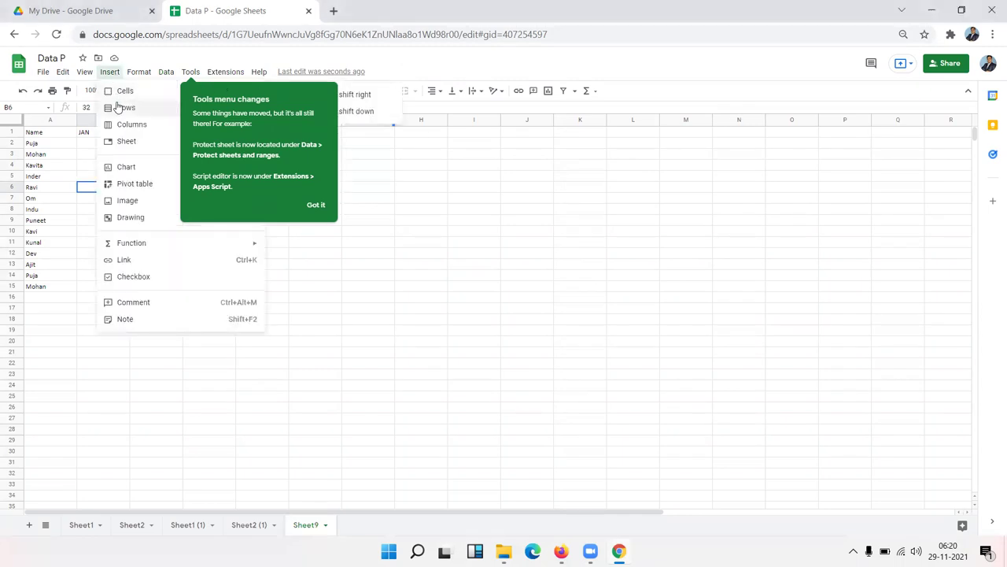
click(306, 203)
click(316, 205)
click(114, 73)
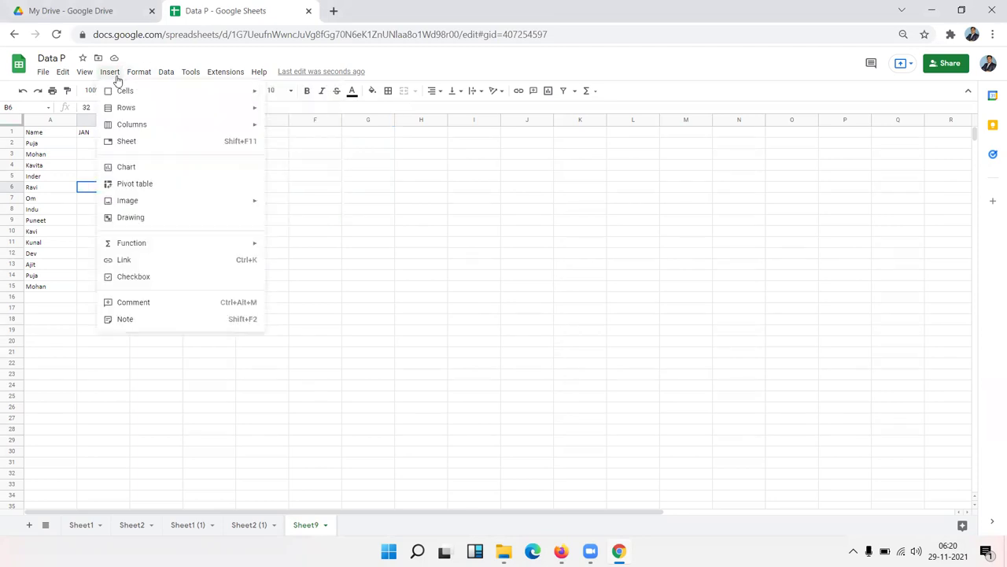
mouse_move(126, 107)
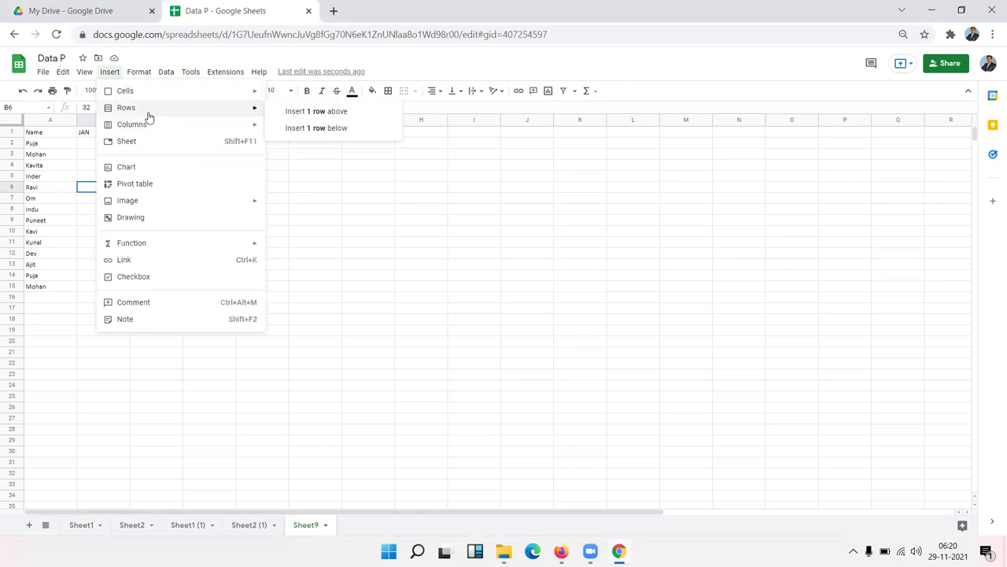
- Drag-select the Name and JAN table from A1 to B15
click(97, 144)
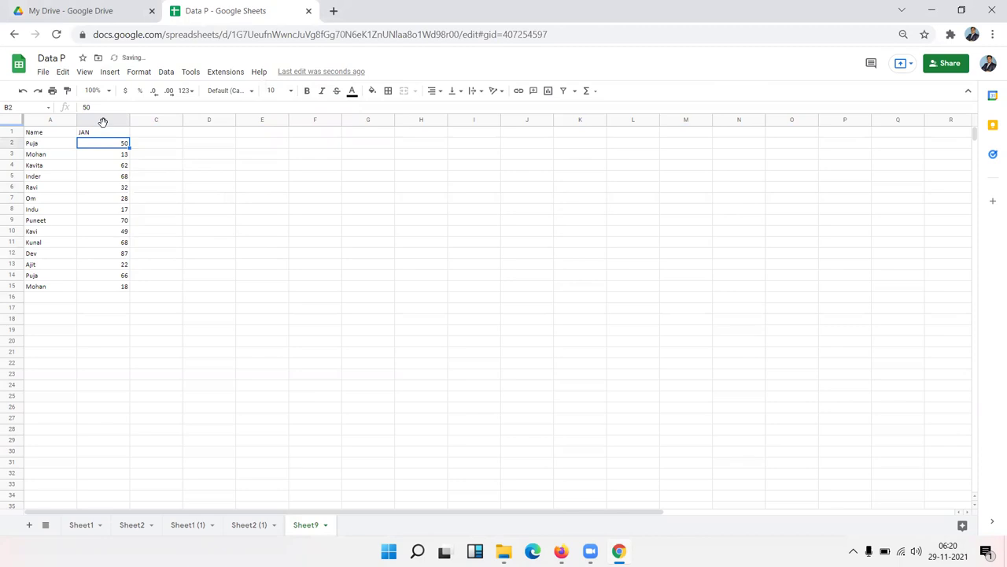
right_click(102, 124)
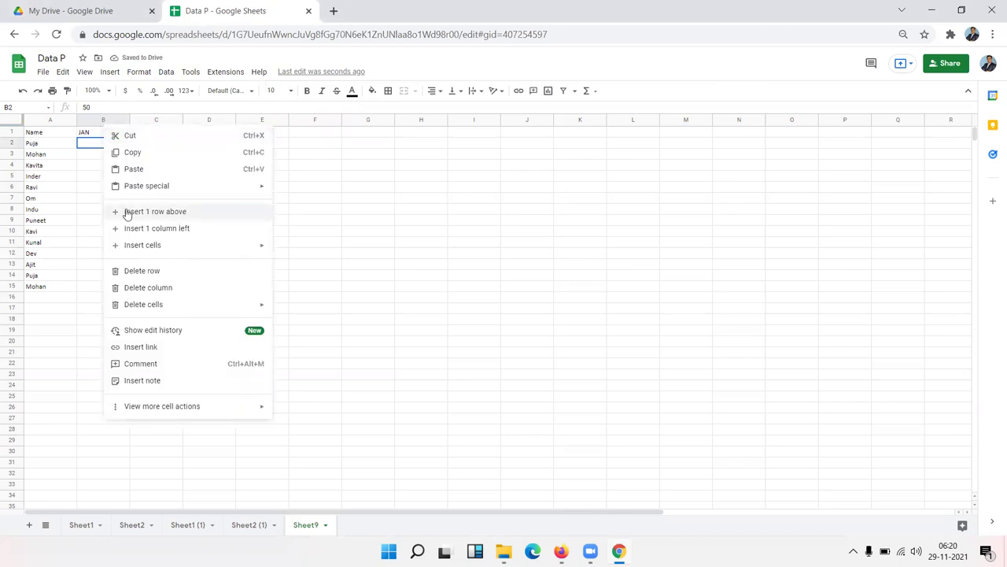
mouse_move(142, 245)
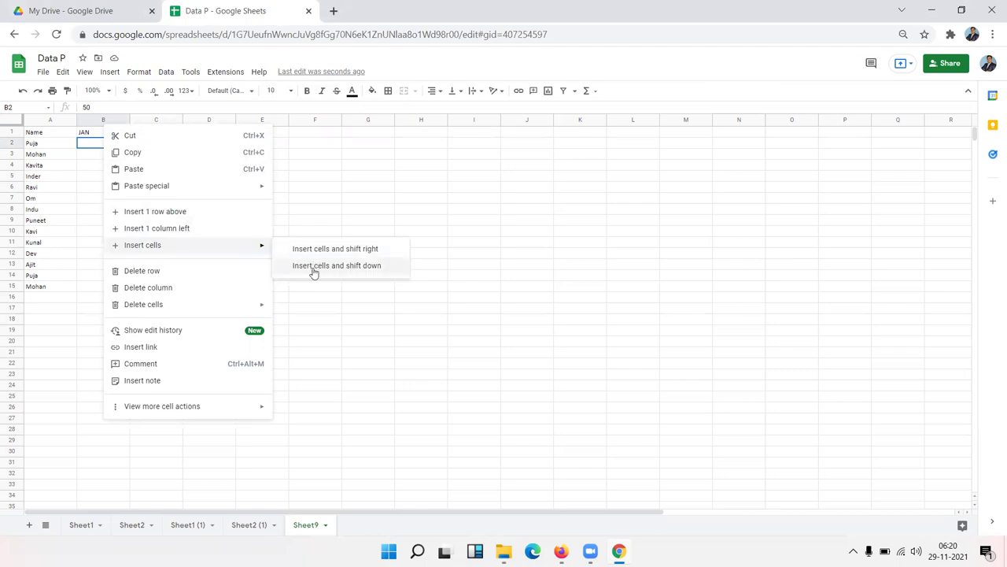
click(89, 189)
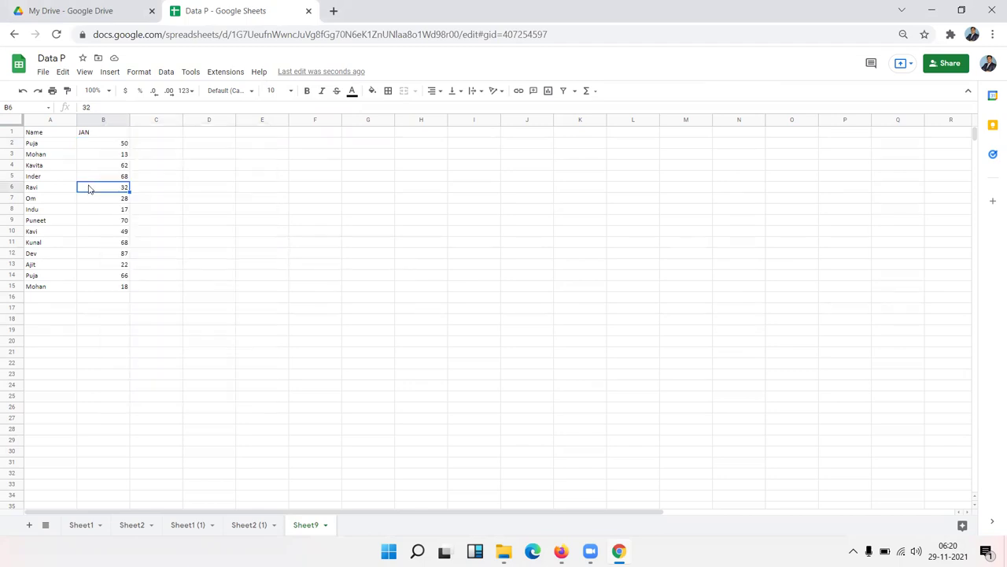
click(102, 72)
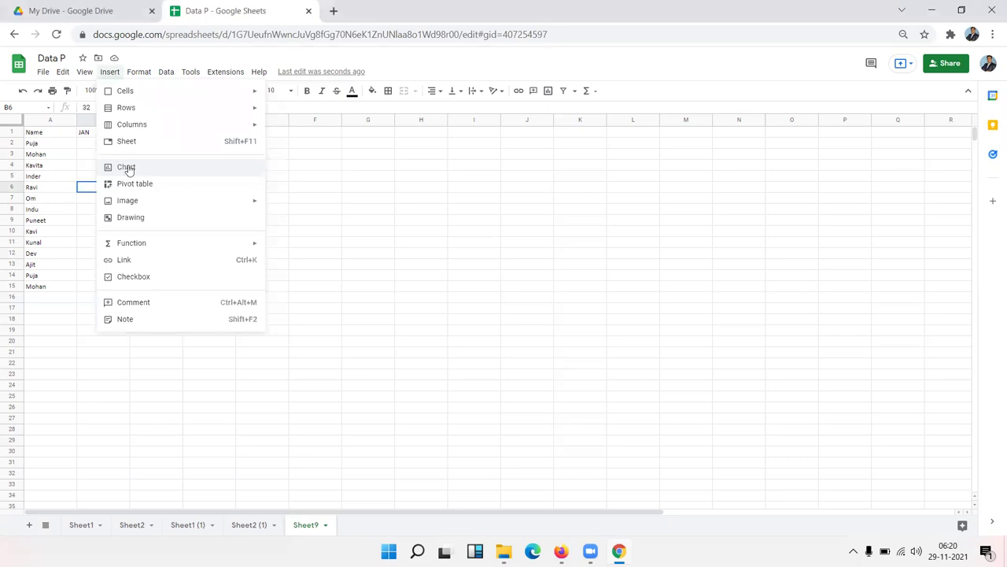
click(54, 134)
drag(54, 134, 112, 287)
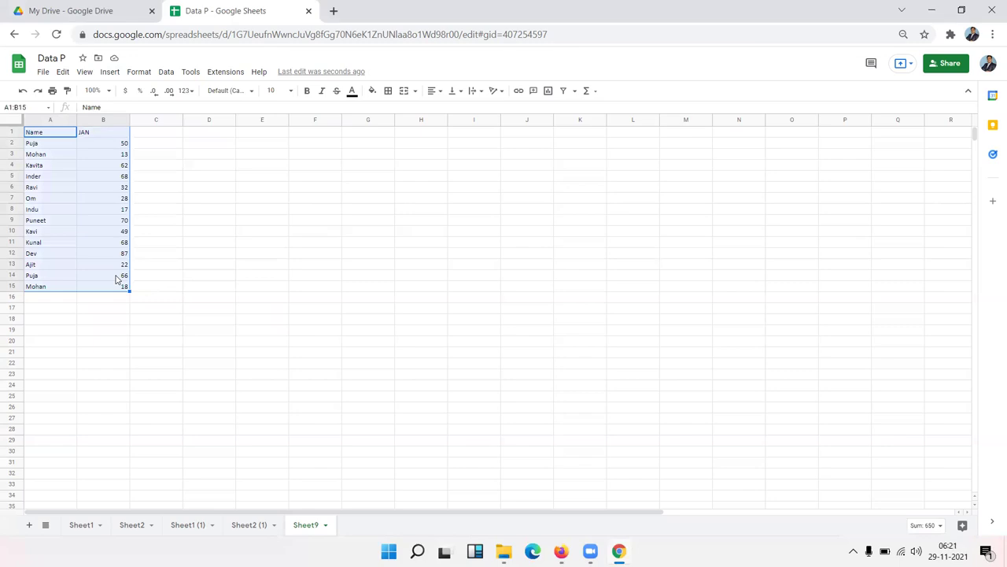
- Reselect A1:B15 and insert a chart, producing a JAN pie chart
click(99, 166)
click(108, 146)
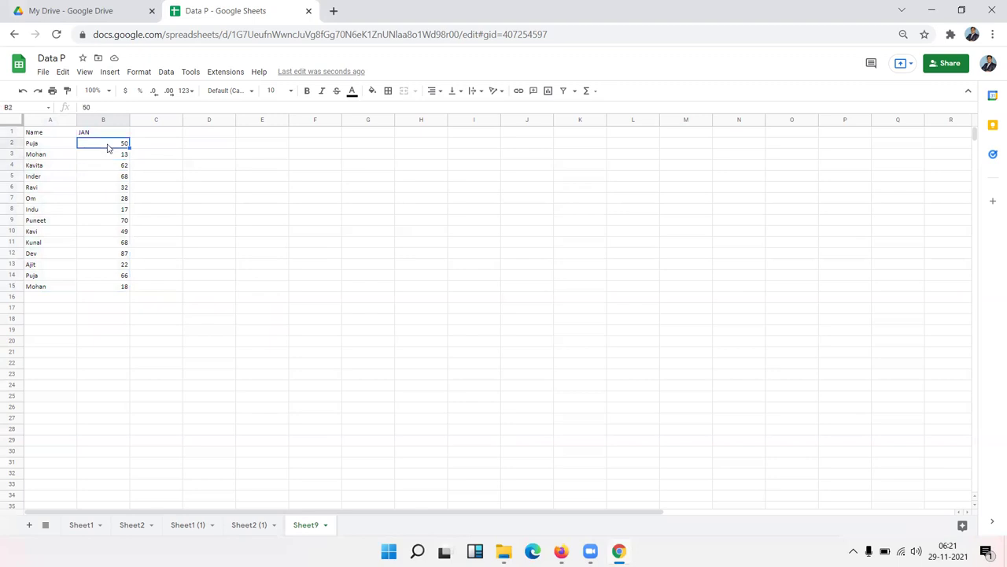
click(125, 288)
drag(124, 281, 126, 147)
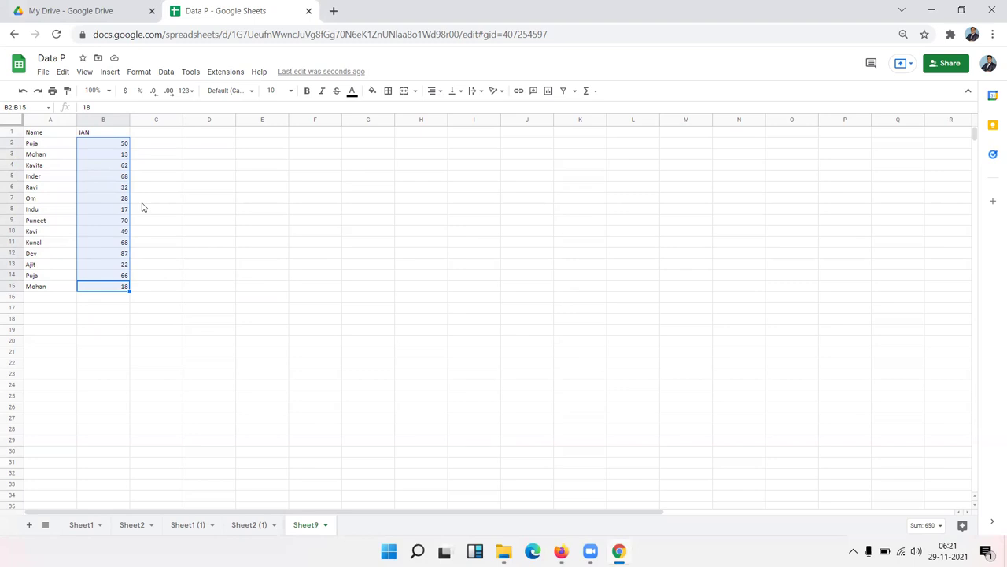
drag(45, 139, 96, 286)
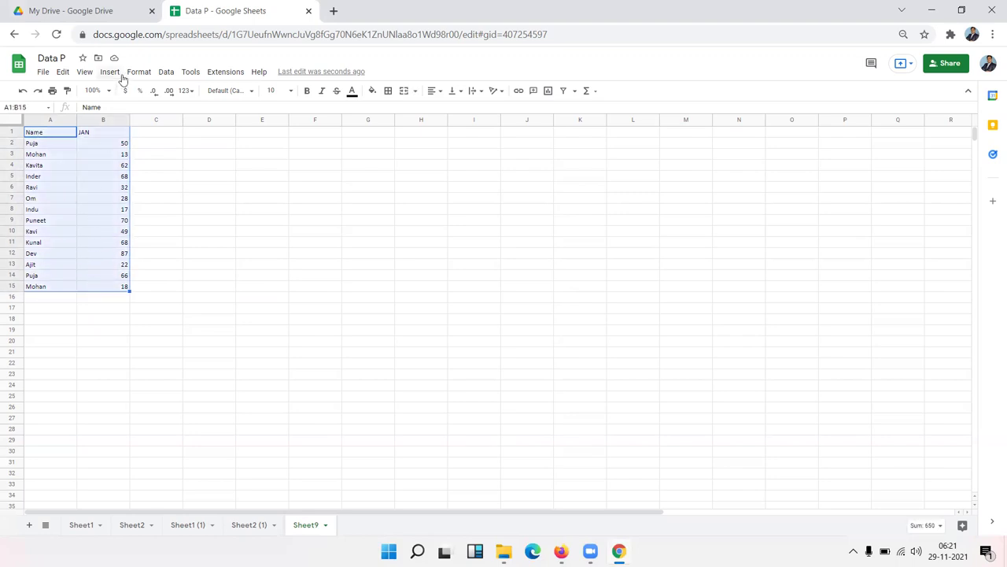
click(110, 73)
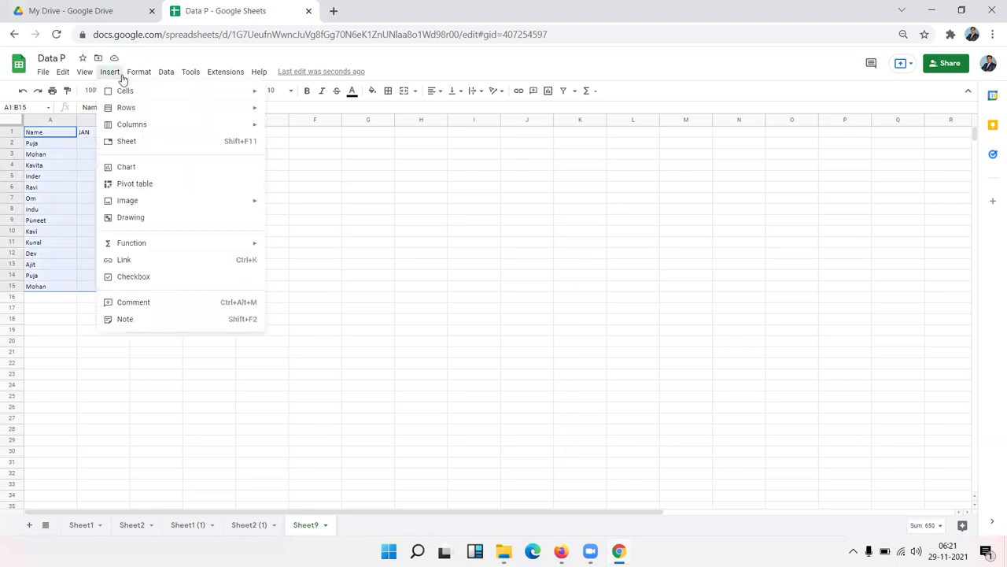
click(126, 167)
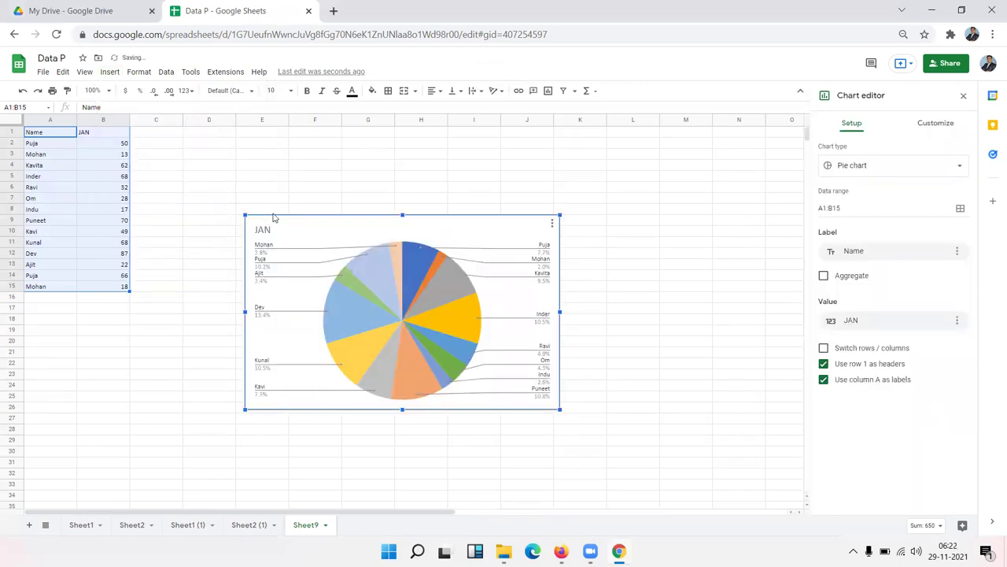
- Drag the JAN pie chart up beside the data and enlarge it from its corner
drag(278, 216, 259, 154)
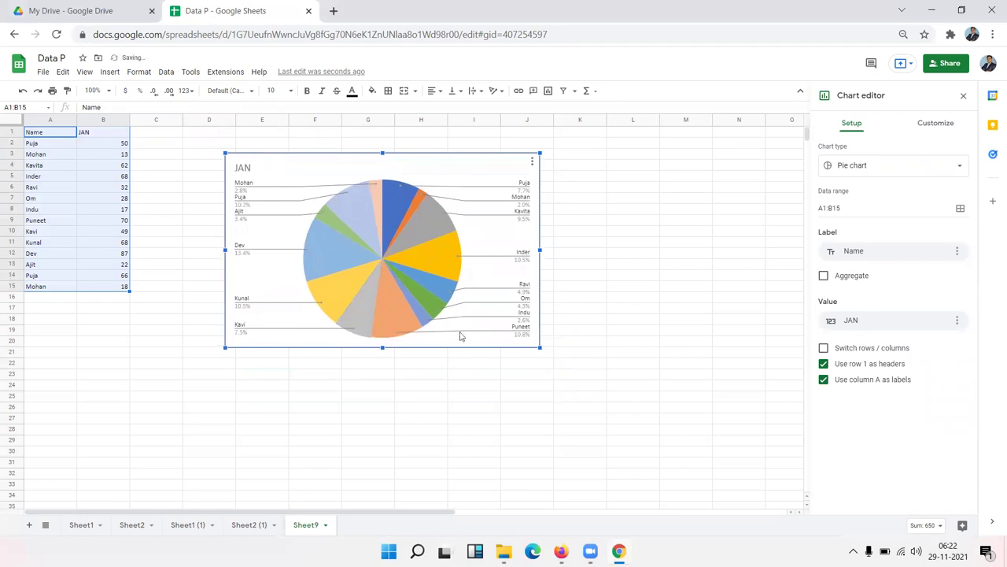
drag(539, 349, 553, 407)
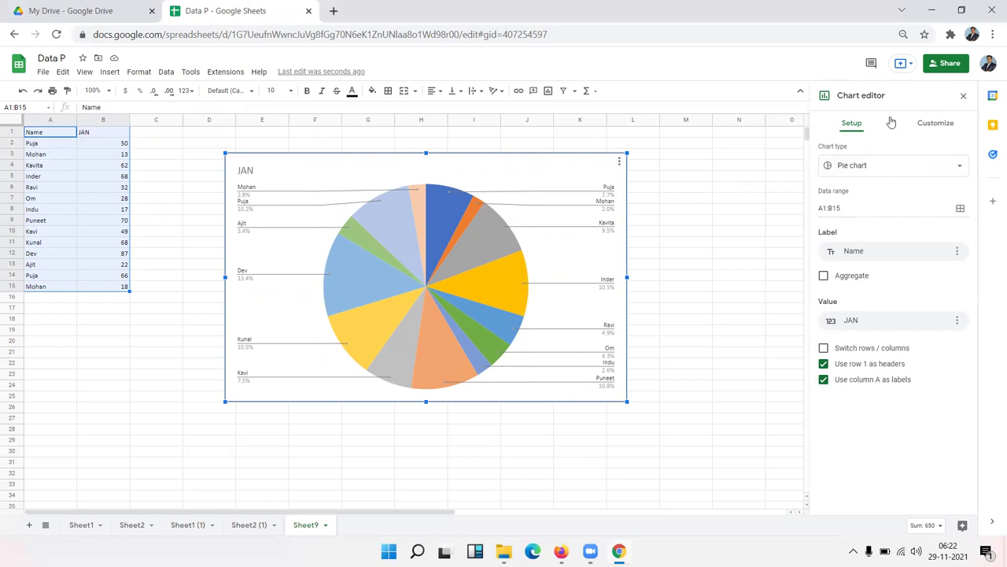
click(842, 168)
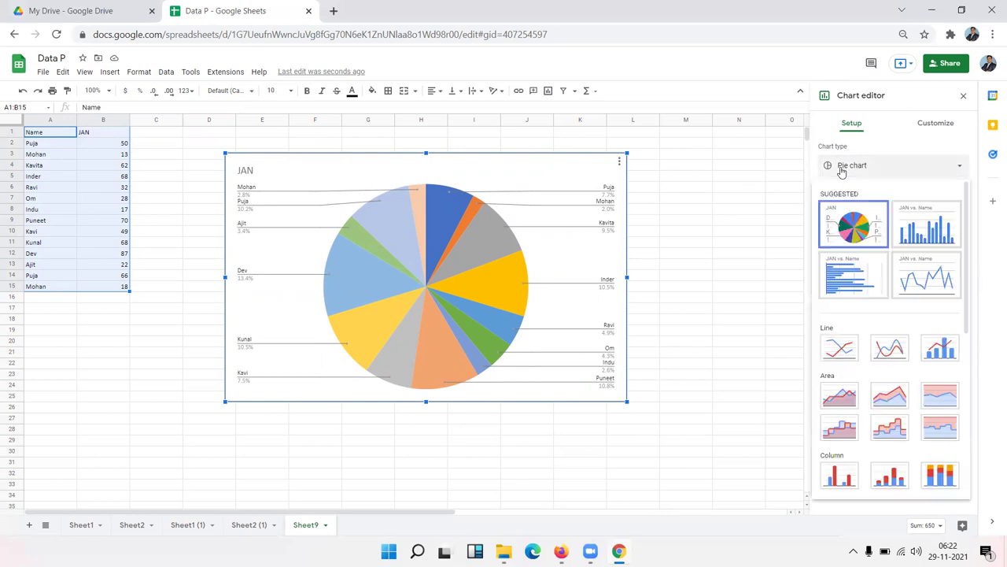
- Change the chart type to Column, then to Line, giving a 'JAN vs. Name' line chart
click(918, 230)
click(889, 168)
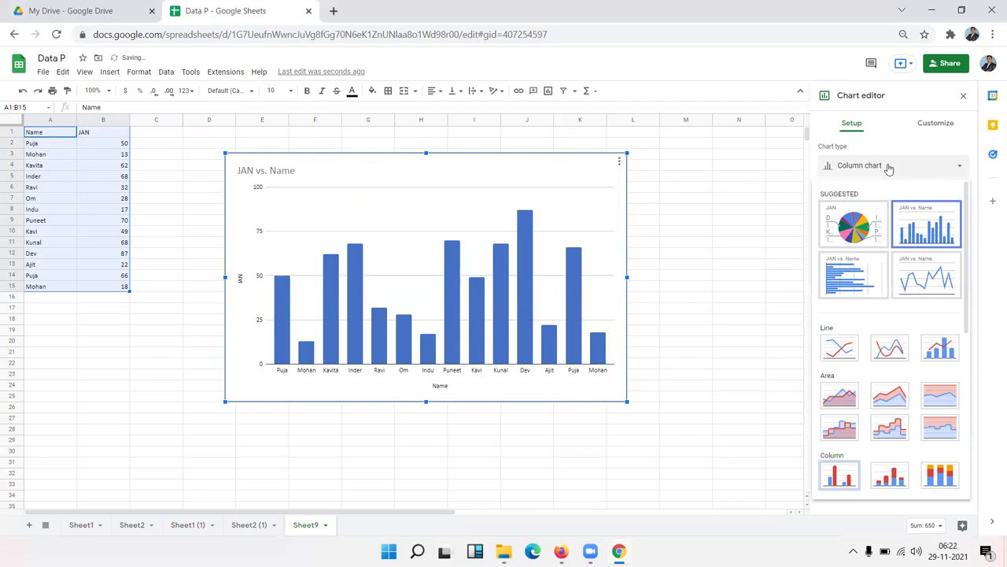
click(919, 273)
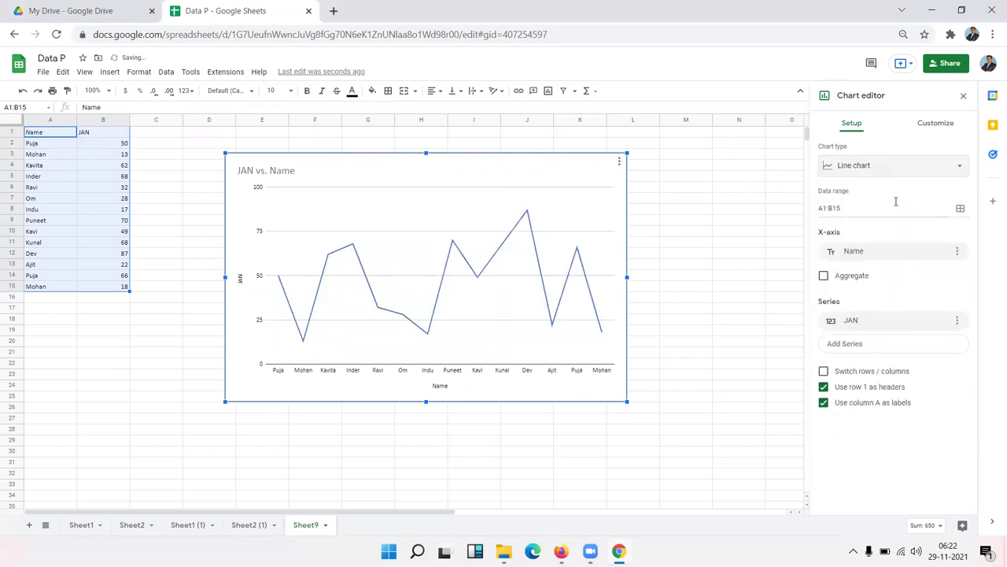
click(877, 166)
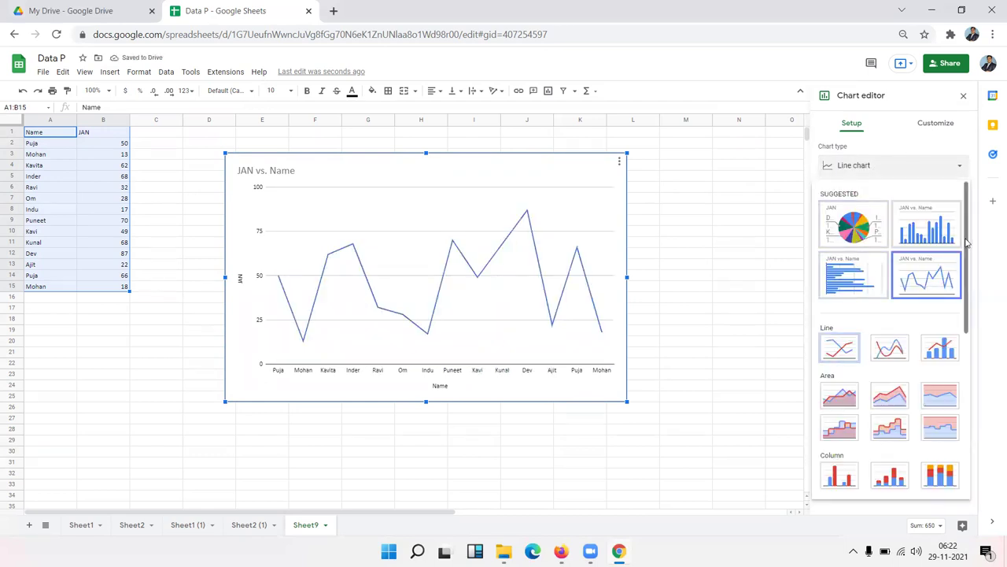
mouse_move(968, 240)
mouse_down()
mouse_move(992, 437)
mouse_move(991, 226)
mouse_up()
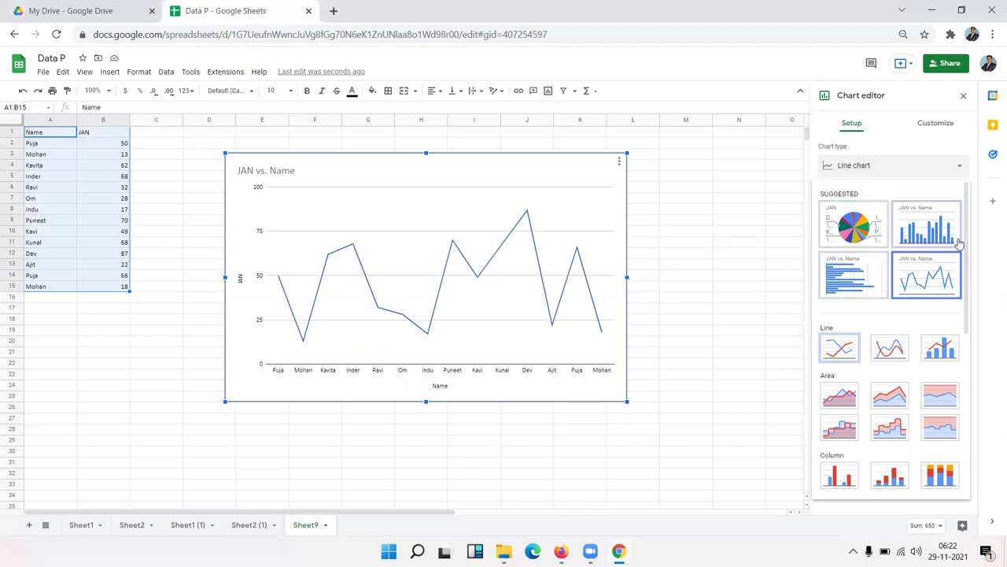
drag(967, 247, 975, 313)
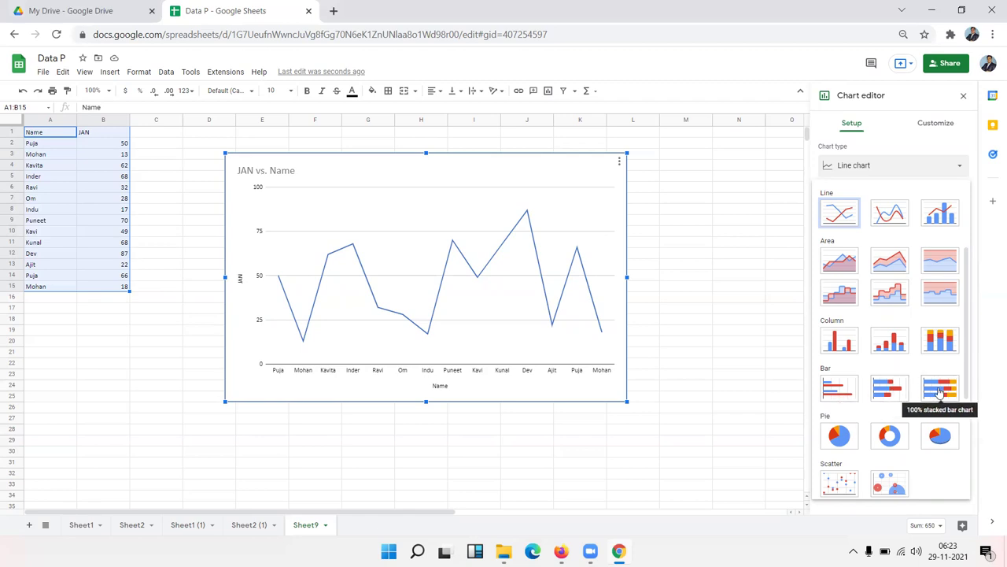
drag(966, 366, 962, 468)
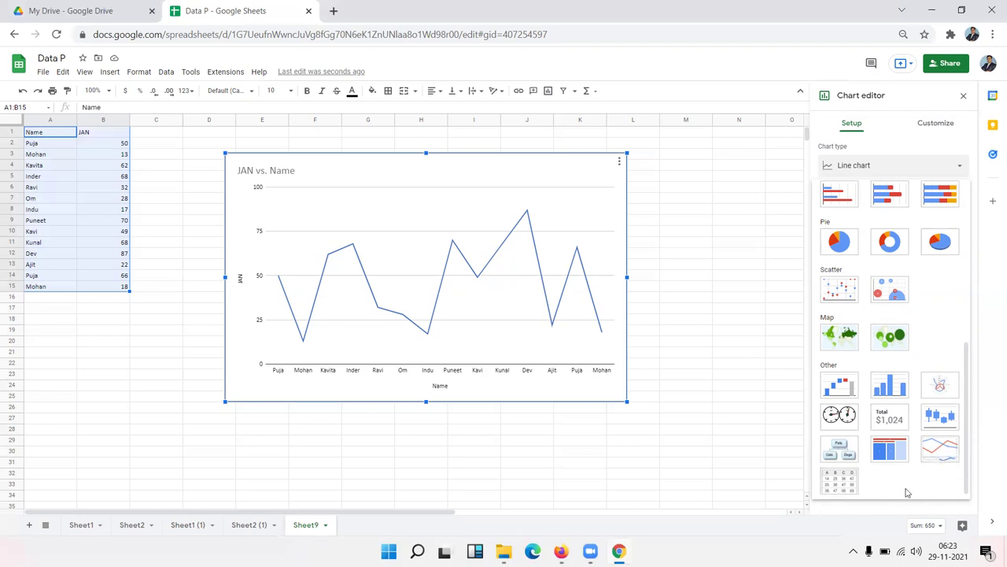
scroll(906, 493, down, 1)
scroll(907, 494, up, 10)
scroll(907, 493, down, 10)
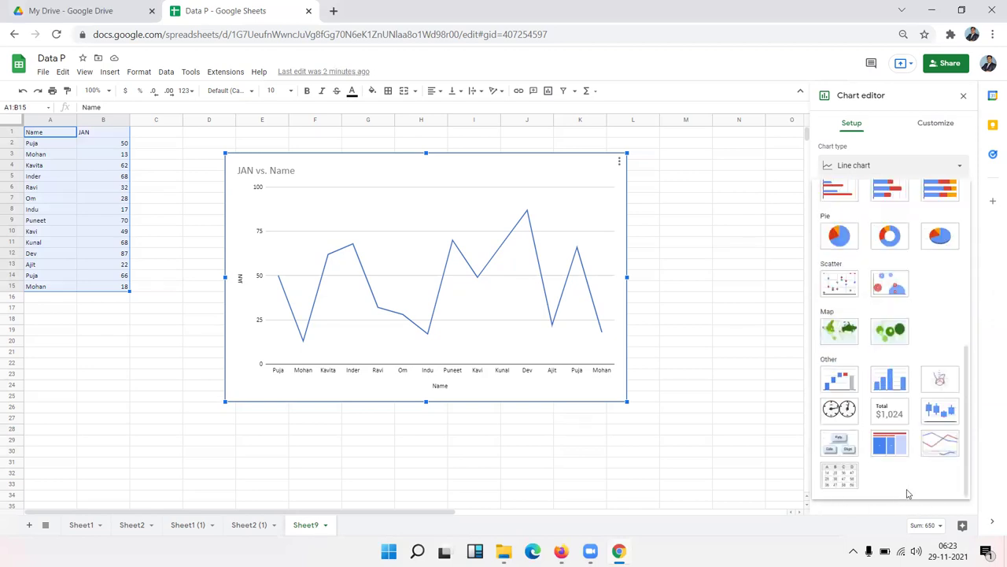
scroll(907, 495, up, 10)
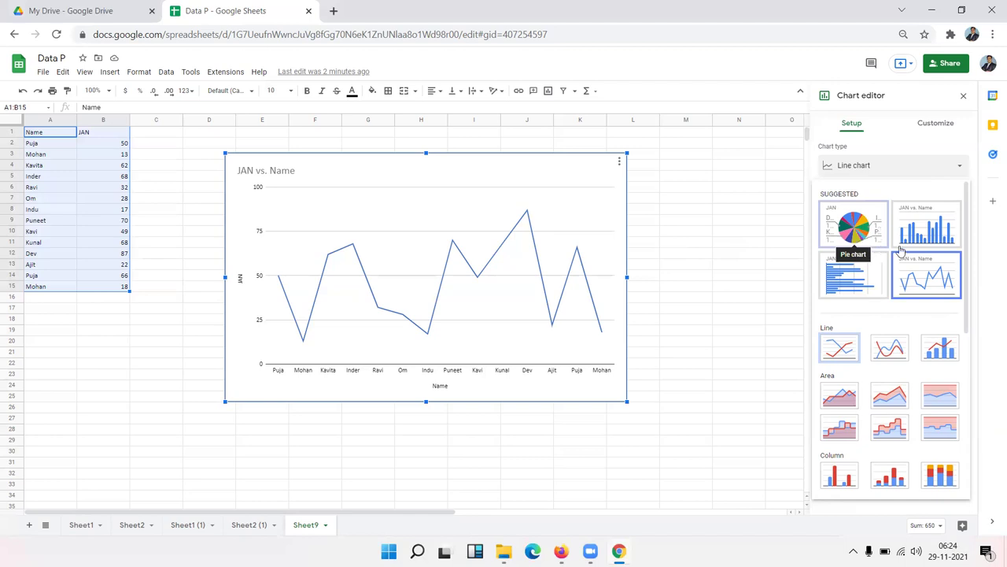
scroll(913, 251, down, 6)
scroll(917, 254, up, 6)
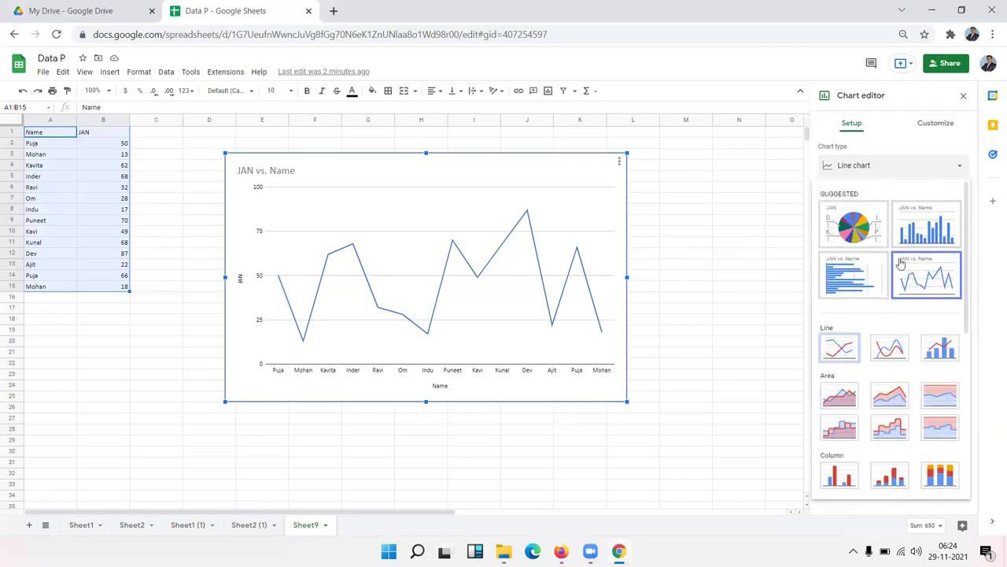
click(925, 244)
click(858, 168)
click(856, 169)
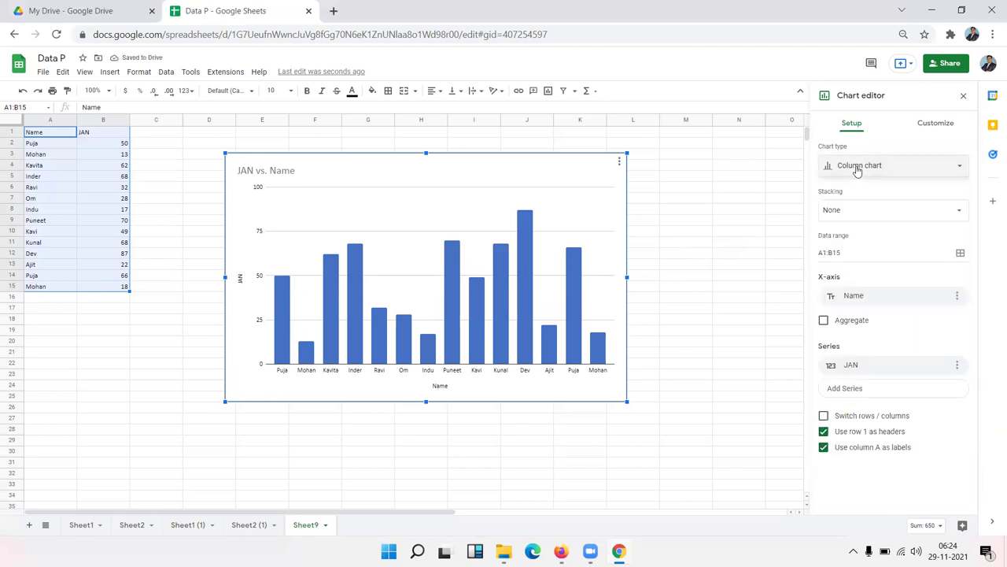
click(853, 211)
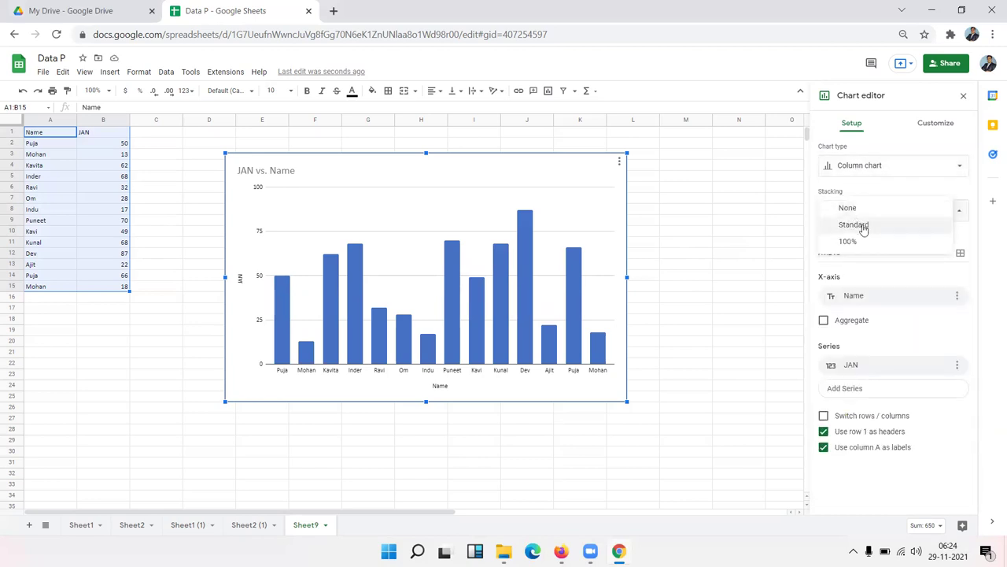
click(864, 227)
click(854, 211)
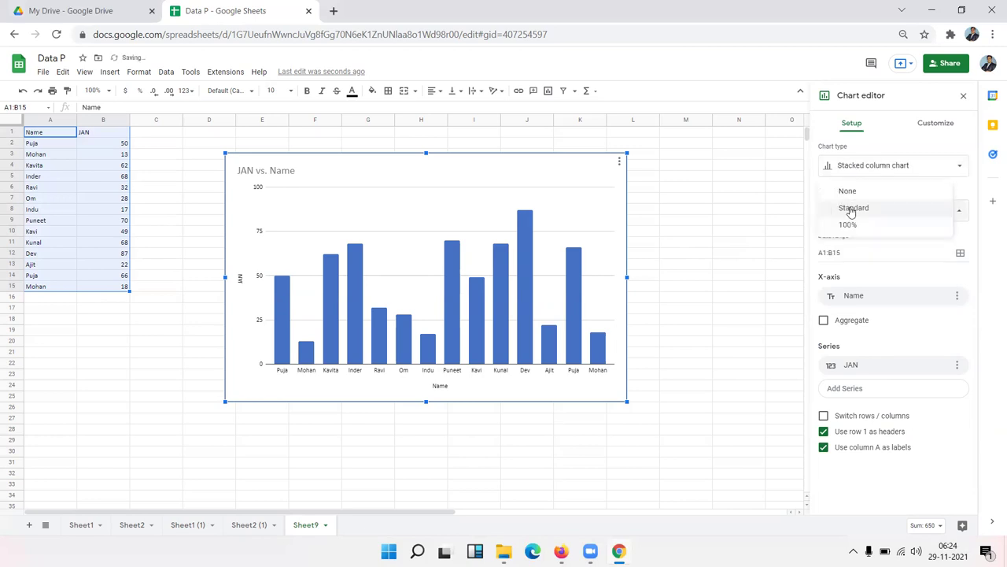
click(849, 227)
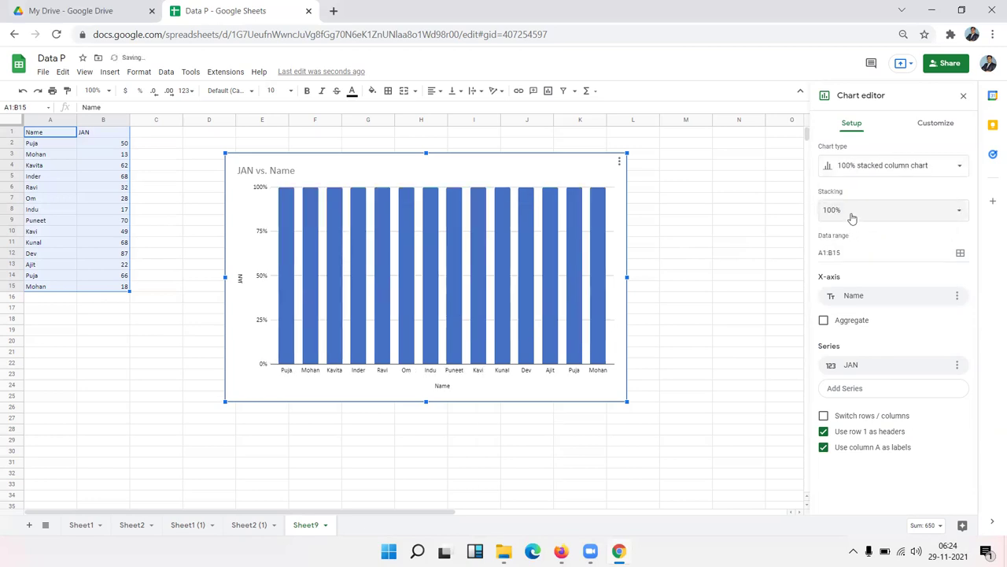
click(852, 213)
click(855, 193)
click(851, 213)
click(846, 194)
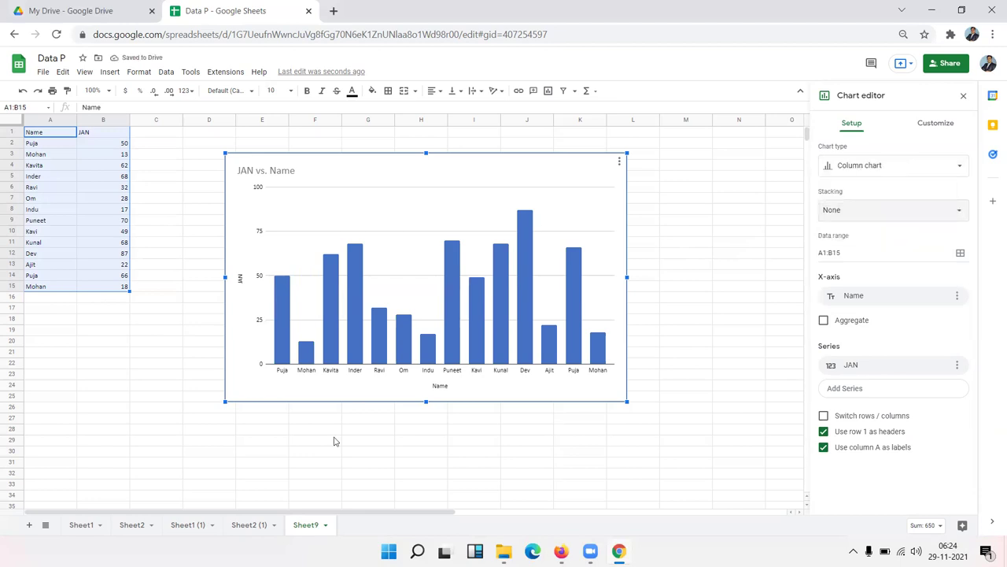
- On Sheet2, undo a stray paste and select the Name, JAN and FEB columns A1:C15
click(261, 526)
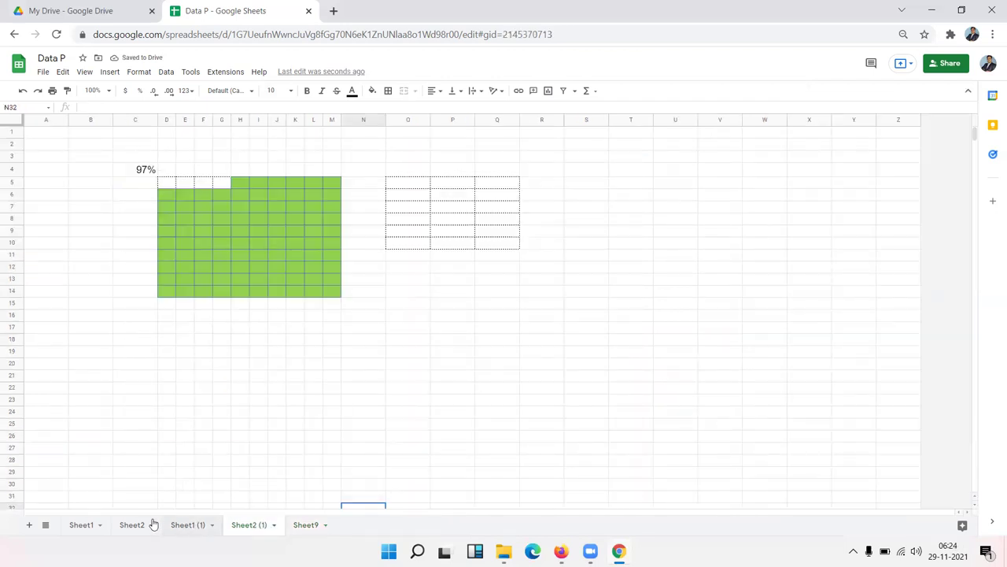
click(96, 526)
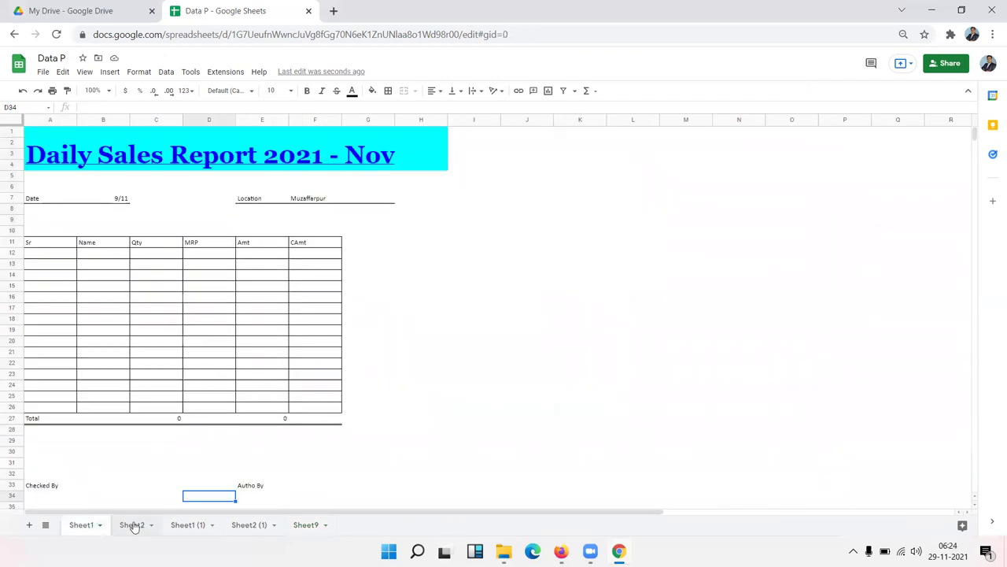
click(132, 526)
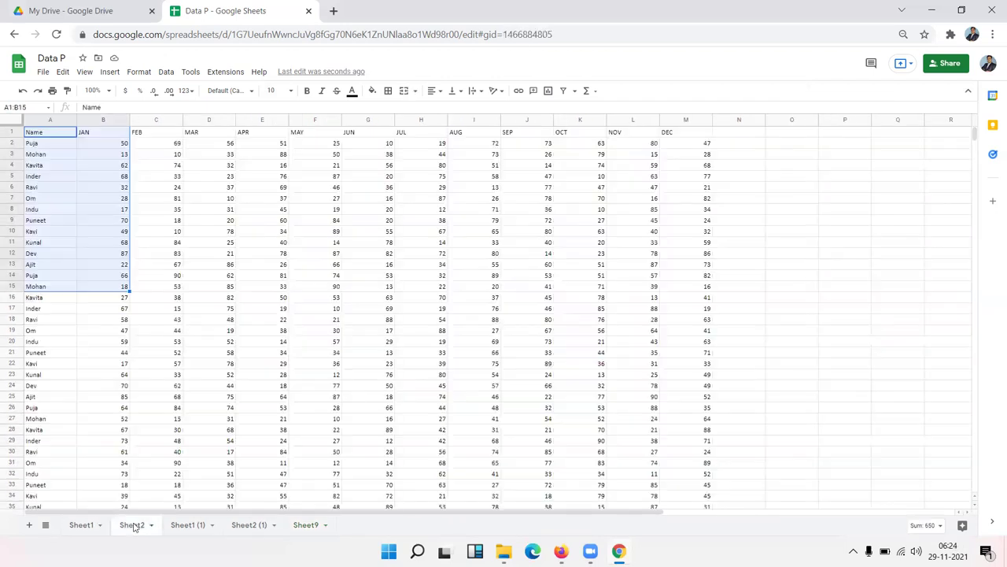
click(48, 130)
click(134, 142)
text(Name)
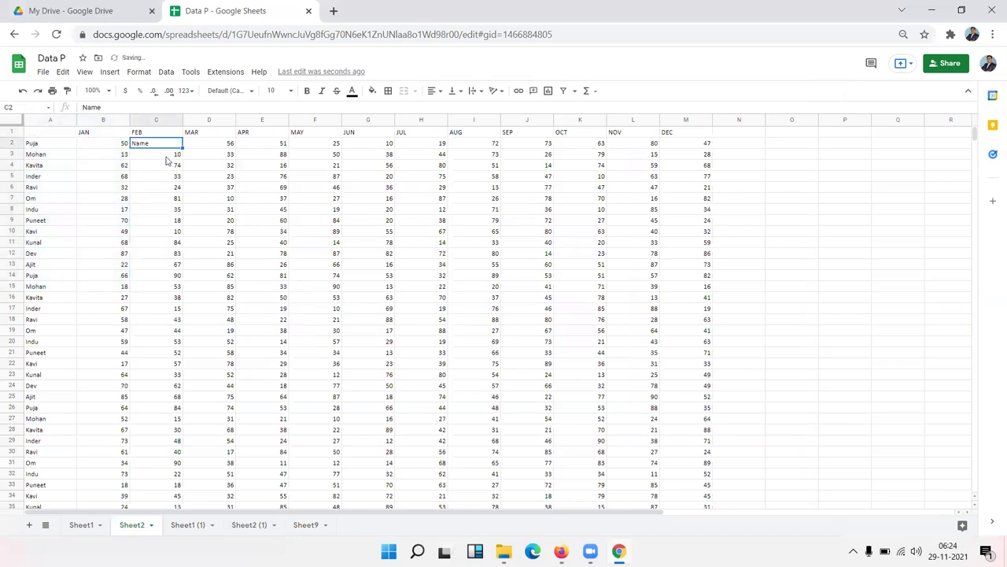
key(ctrl+z)
mouse_move(59, 133)
mouse_down()
mouse_move(154, 253)
mouse_move(145, 295)
mouse_up()
key(ctrl+c)
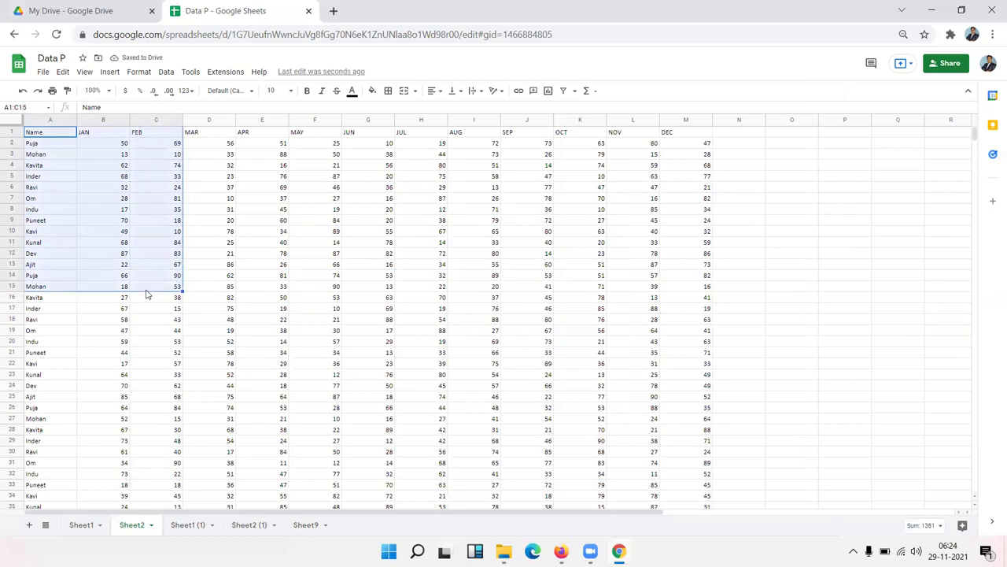
- Paste the data into Sheet9 at A28 and select the pasted range A28:C42
click(315, 521)
click(55, 410)
click(57, 432)
key(ctrl+v)
scroll(87, 406, down, 3)
drag(49, 266, 161, 424)
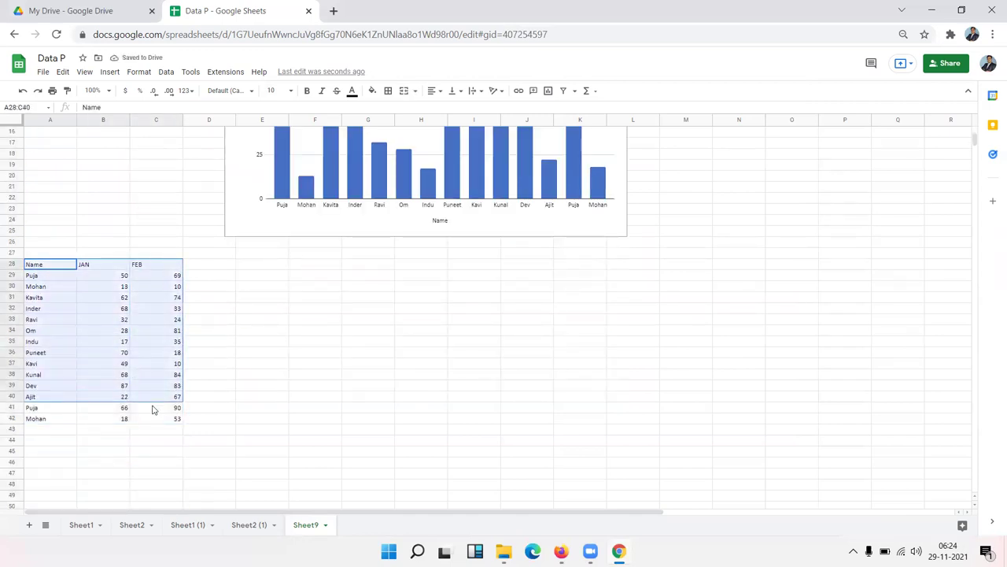
- Insert a chart from A28:C42, move it below the first chart, and set Stacking to Standard
click(110, 72)
click(127, 167)
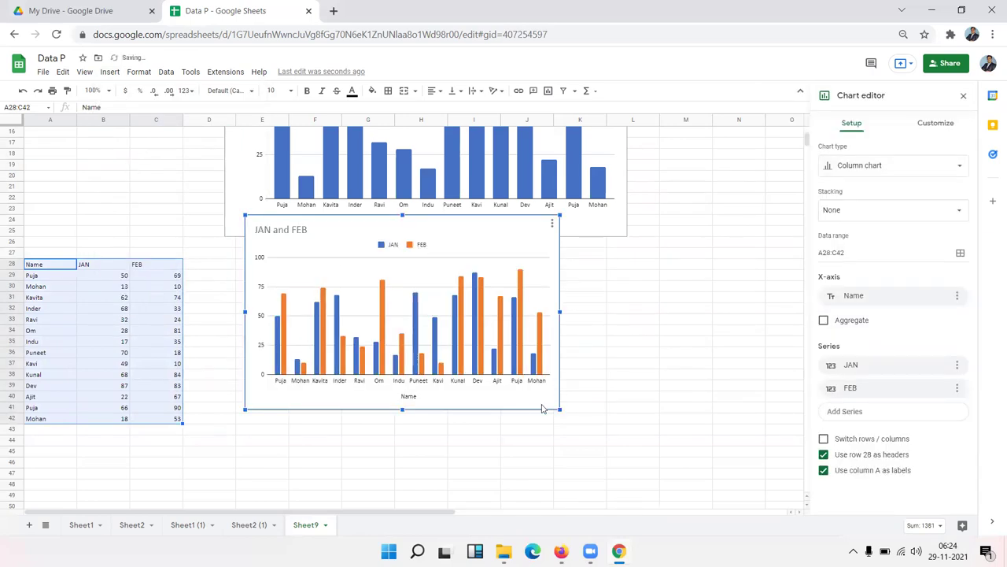
drag(542, 408, 537, 452)
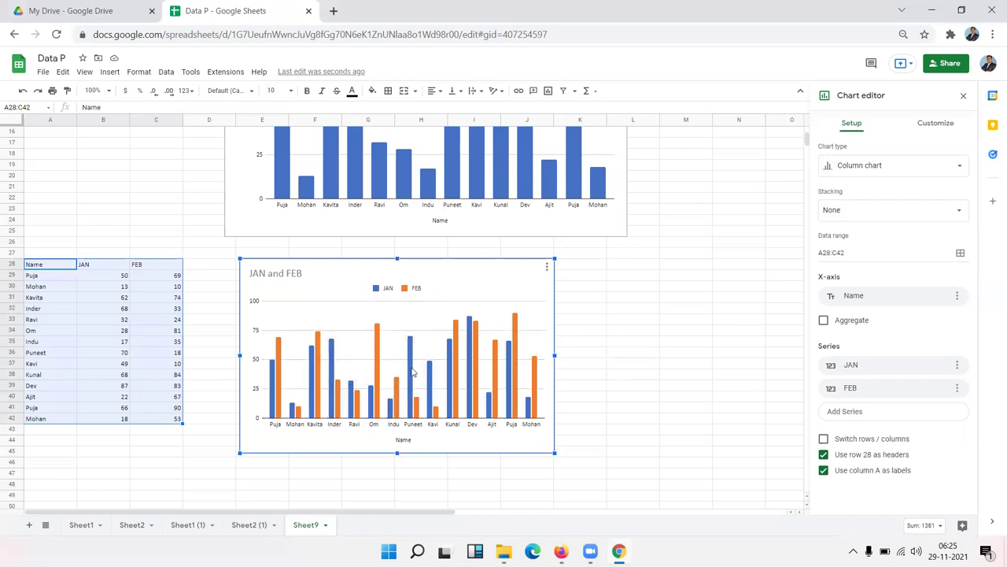
click(840, 214)
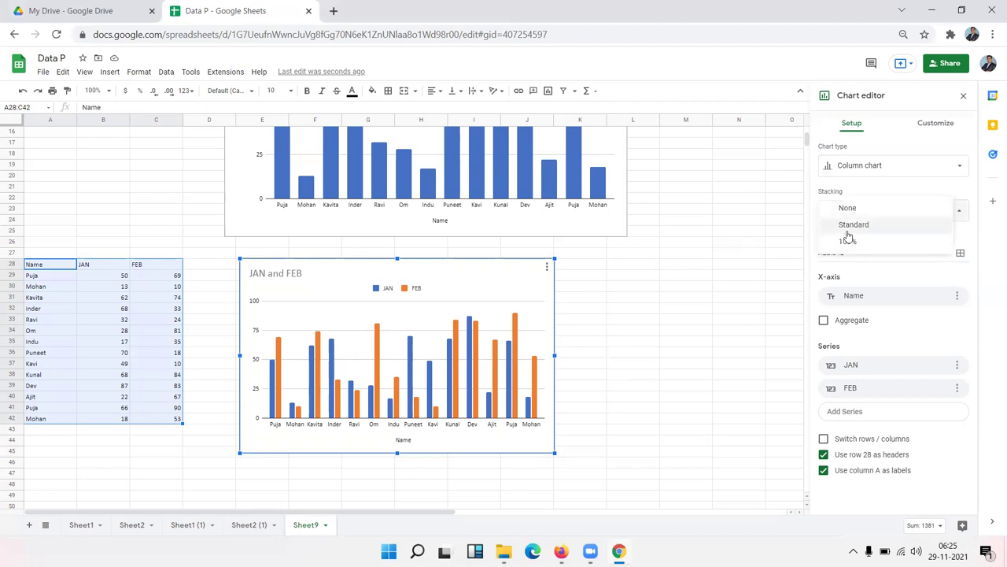
click(848, 227)
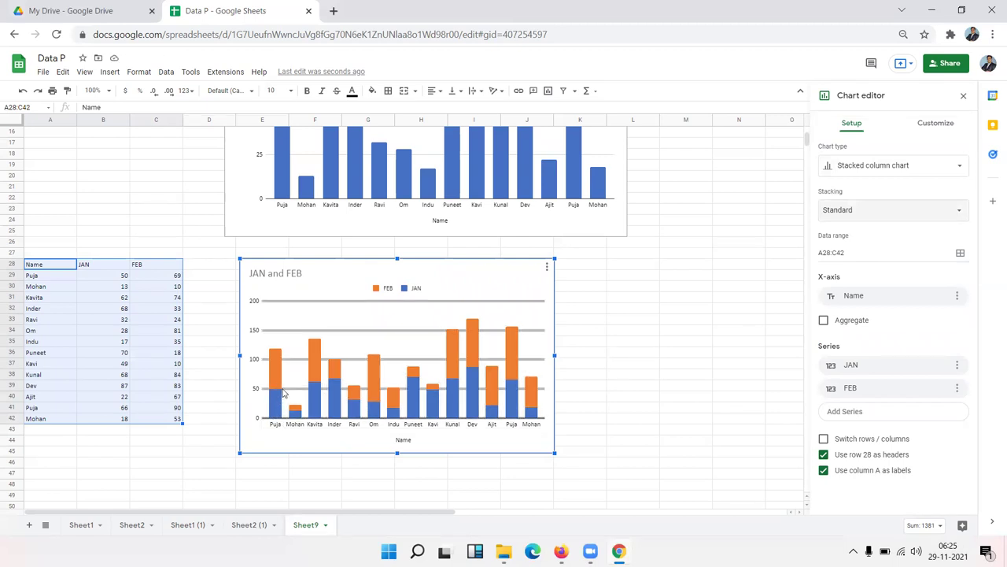
- Browse the chart type gallery, then set the JAN and FEB chart's stacking to 100%
click(954, 164)
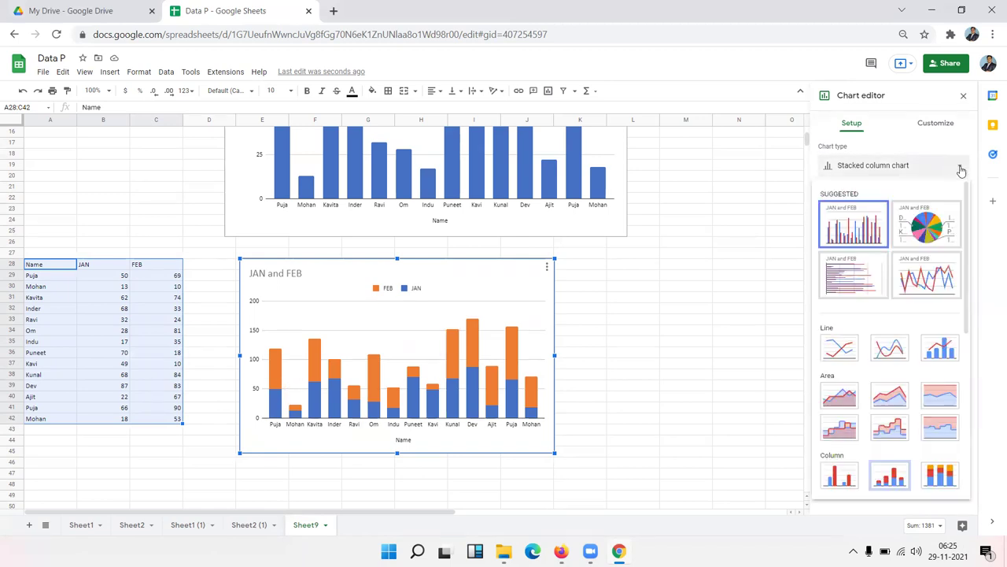
scroll(906, 403, down, 5)
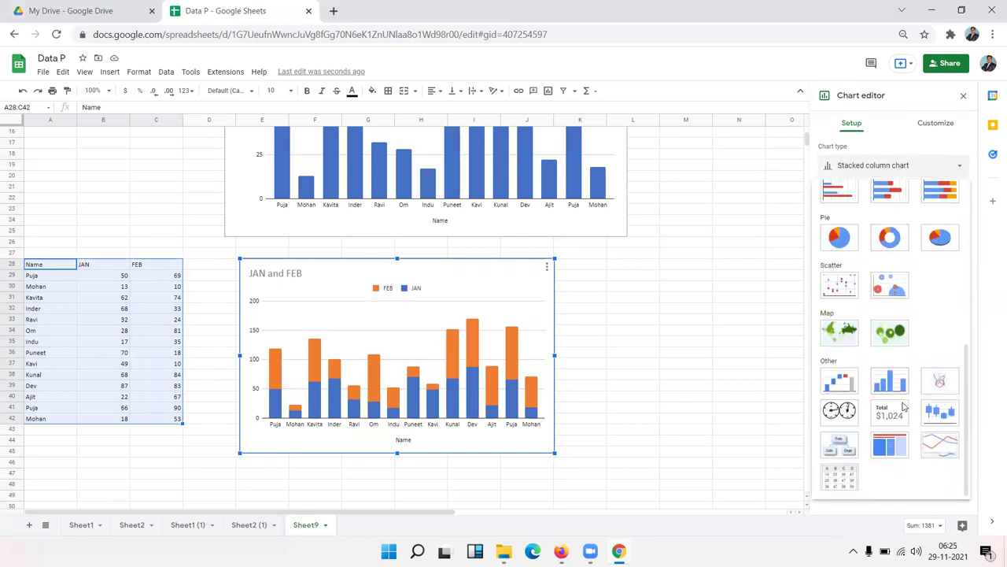
scroll(904, 407, up, 5)
scroll(901, 405, down, 10)
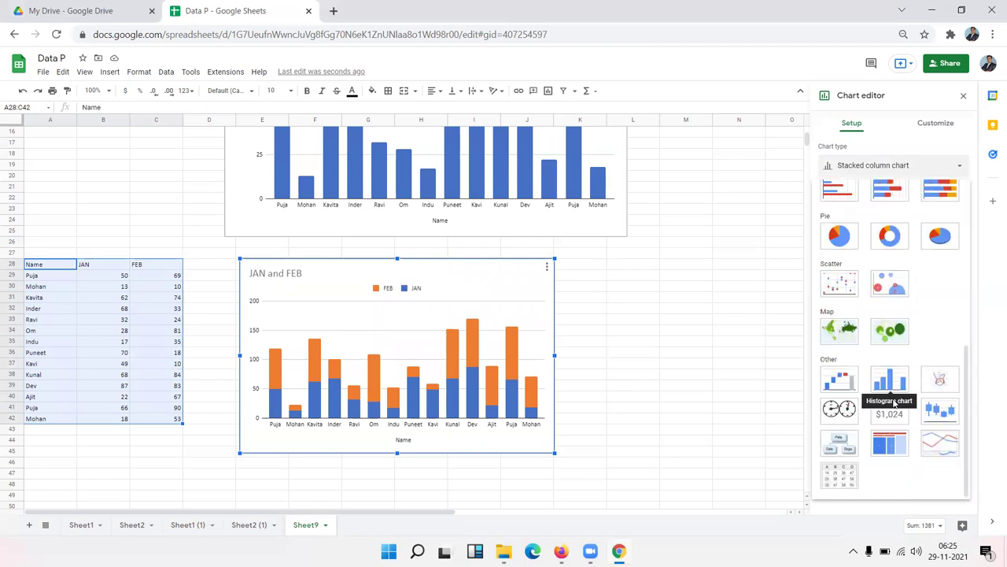
scroll(862, 284, up, 10)
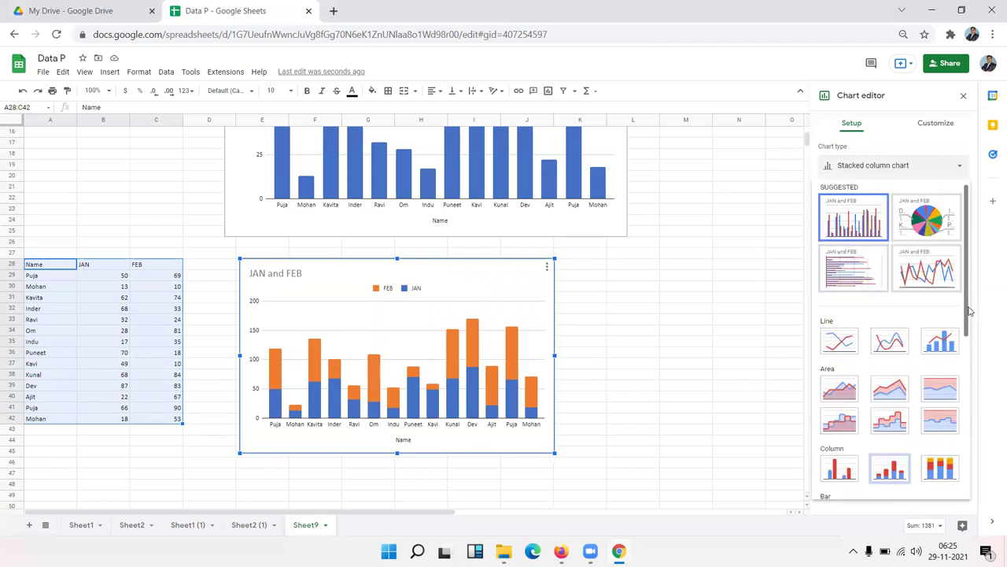
drag(970, 311, 970, 362)
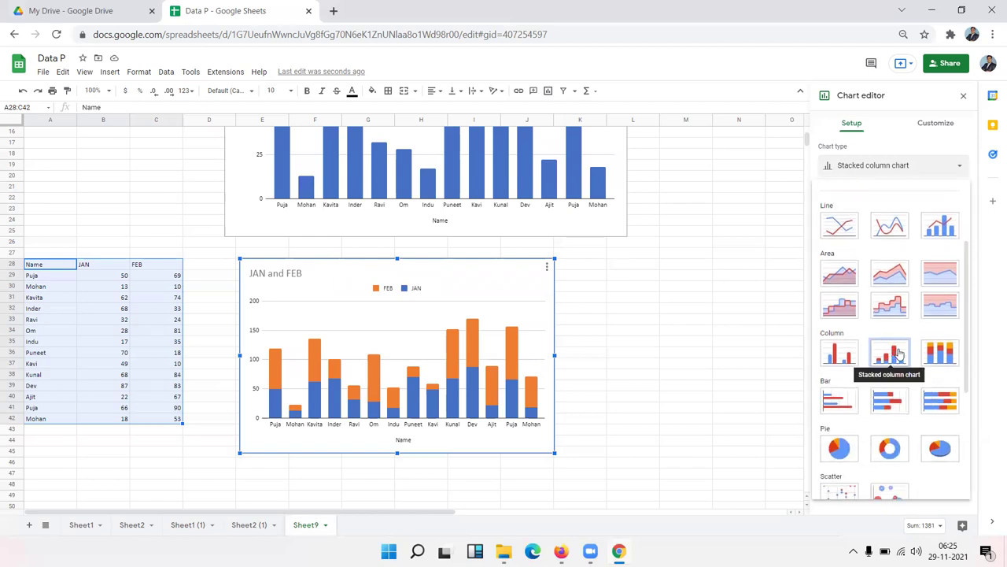
click(959, 158)
click(902, 211)
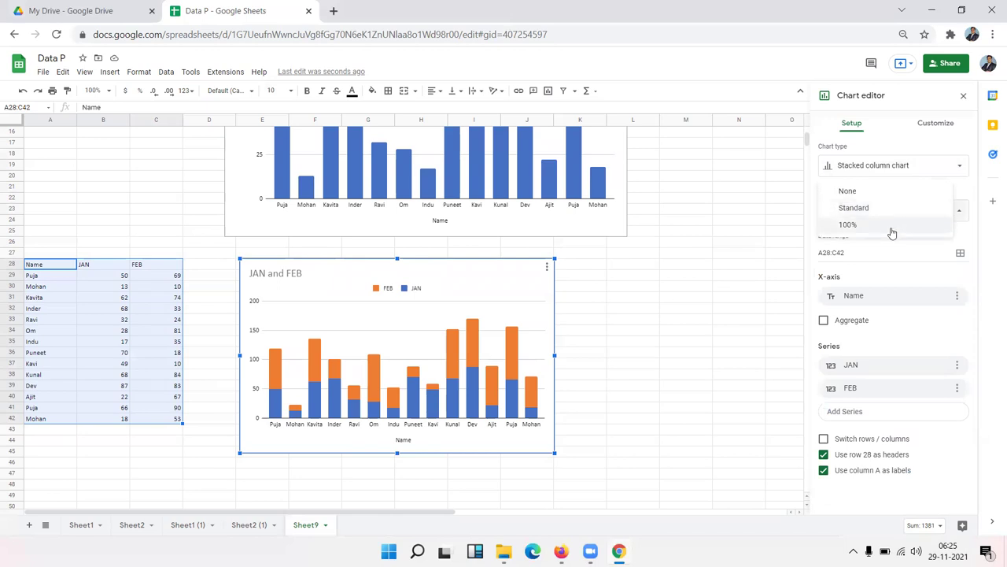
click(892, 226)
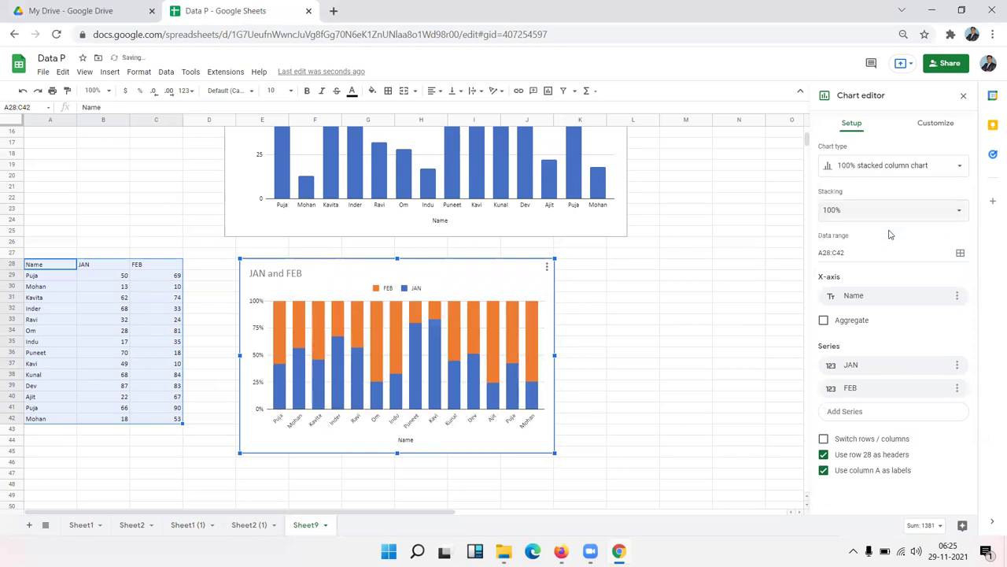
- Try Standard stacking again, then settle on 100% stacking
click(883, 170)
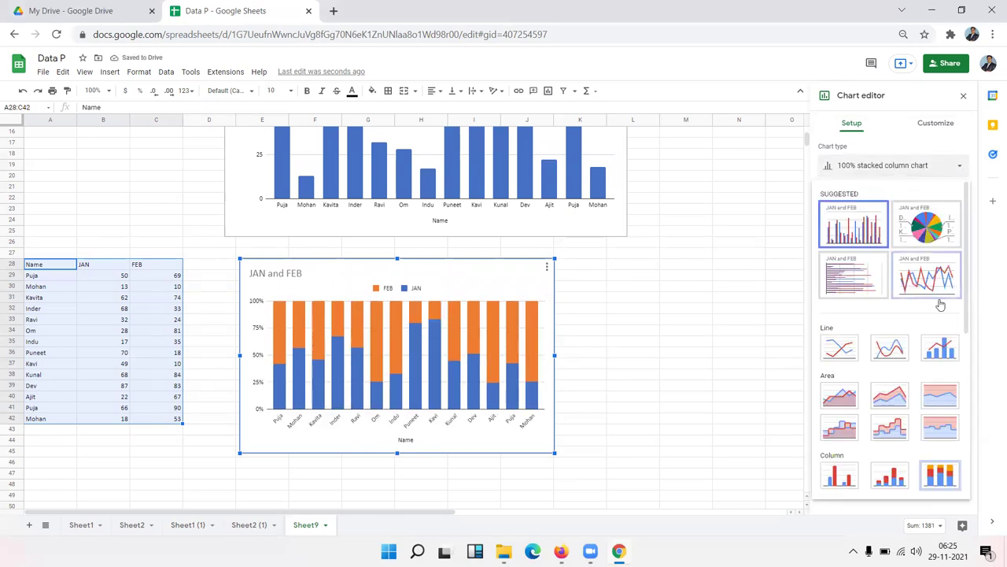
click(832, 174)
click(833, 171)
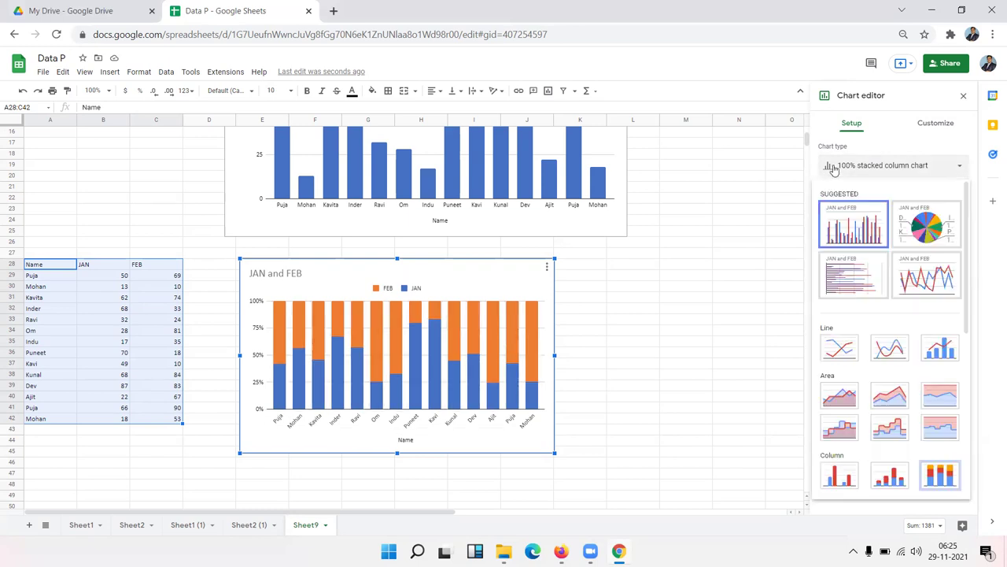
click(833, 170)
click(844, 212)
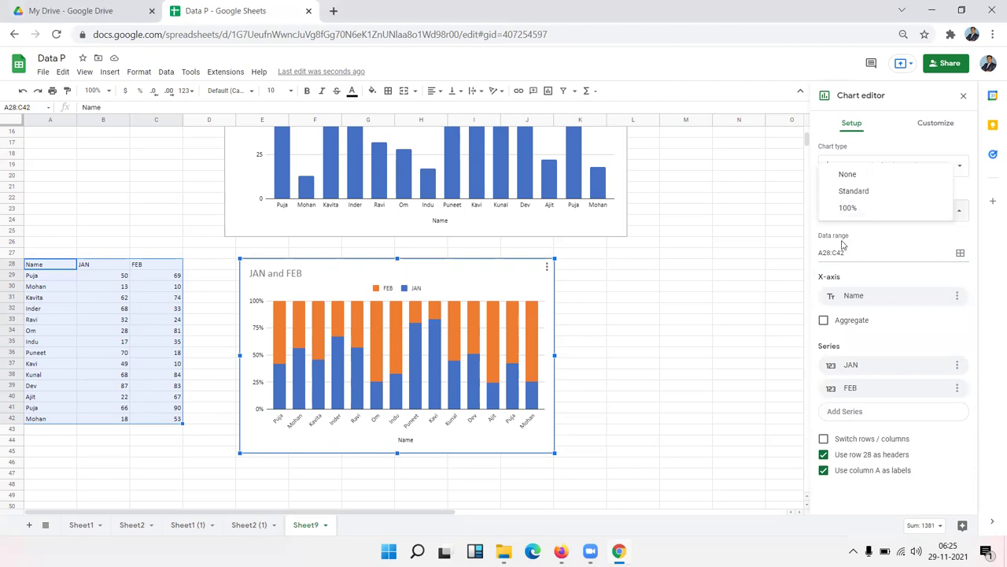
click(842, 242)
click(841, 214)
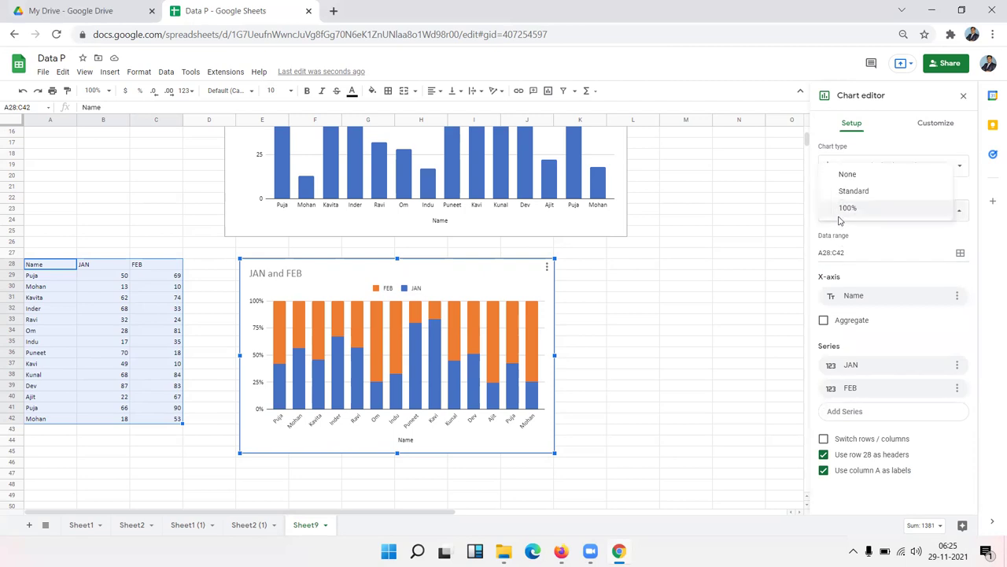
click(850, 191)
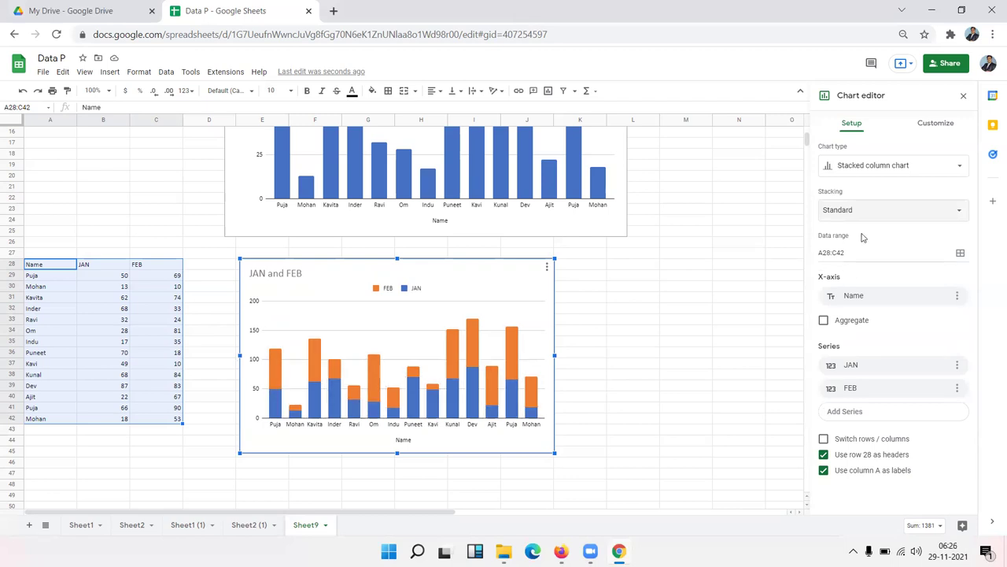
click(861, 216)
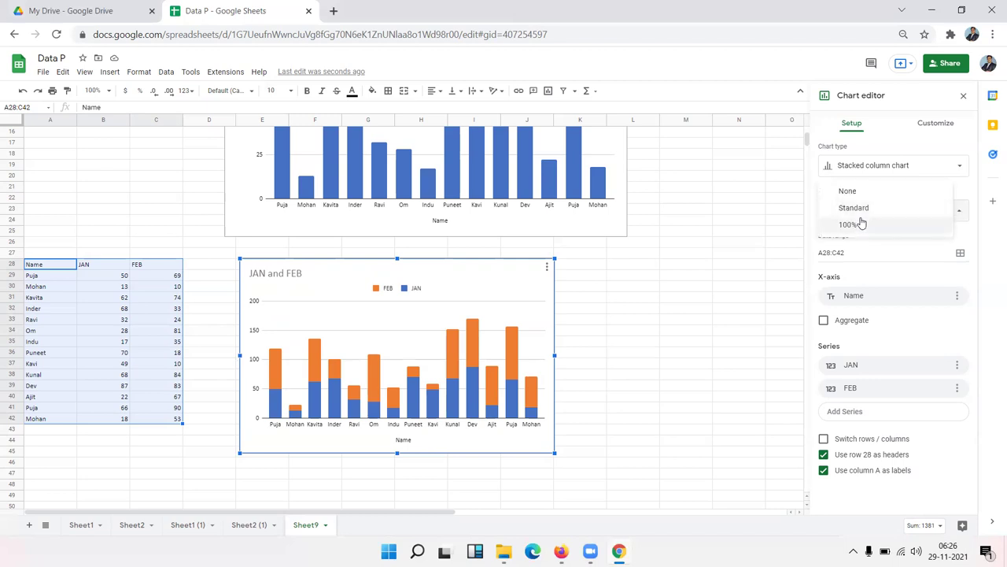
click(862, 225)
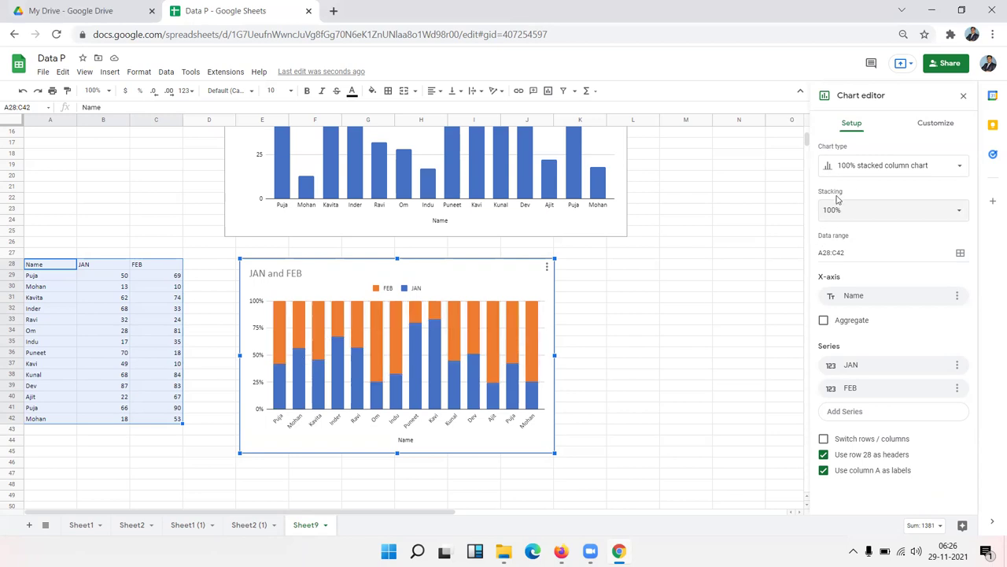
- Select the JAN vs. Name chart and review its data range and title settings
scroll(688, 218, up, 3)
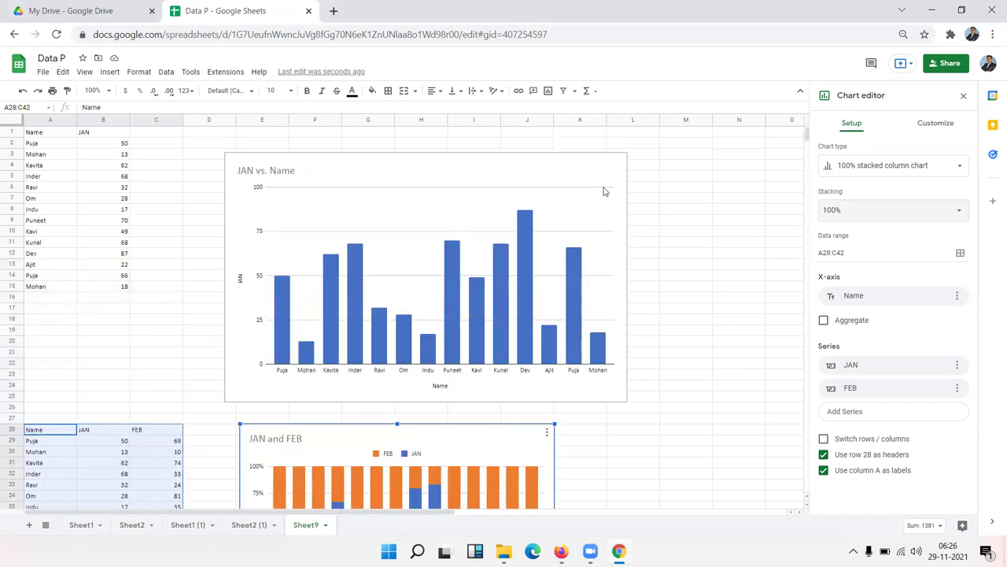
click(582, 165)
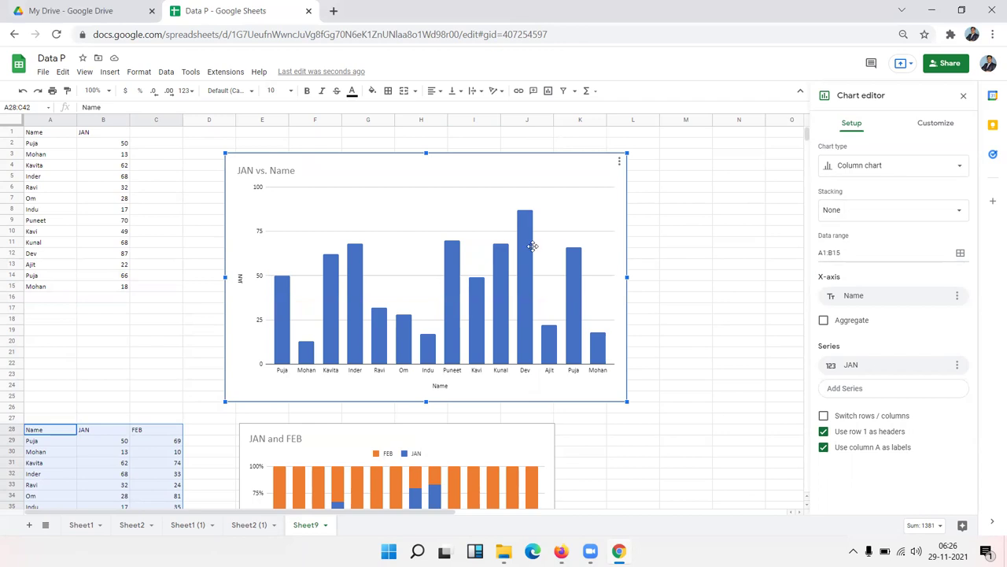
click(851, 254)
click(606, 180)
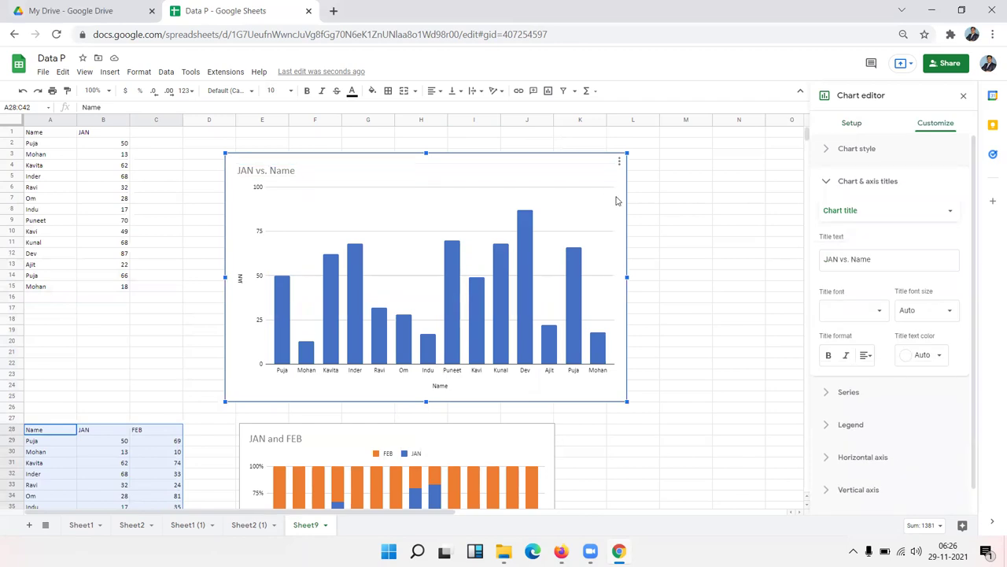
click(35, 290)
- Enter UDay with a JAN value of 65 in row 16, then reselect the chart
click(40, 301)
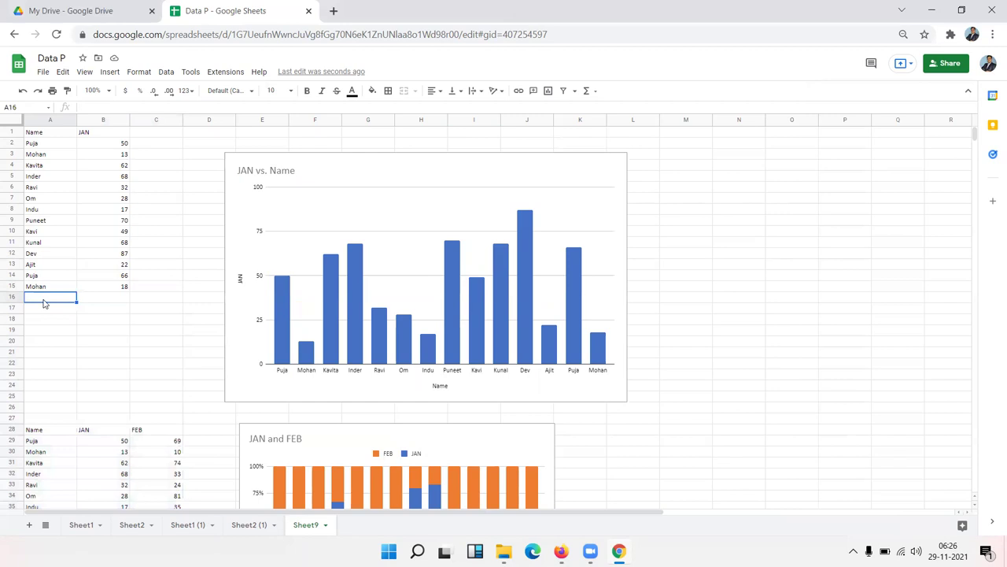
text(UDay)
key(Tab)
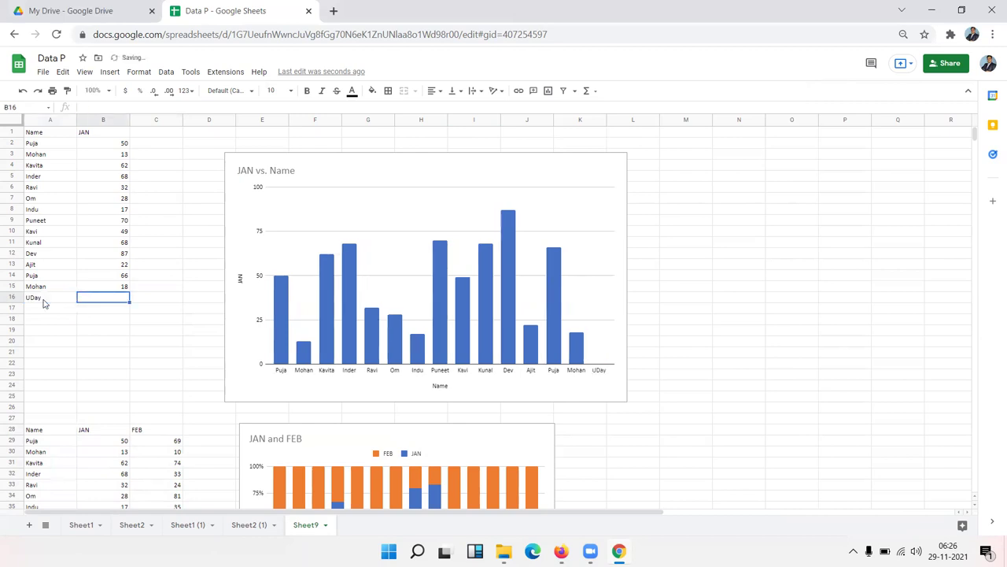
text(65)
key(Return)
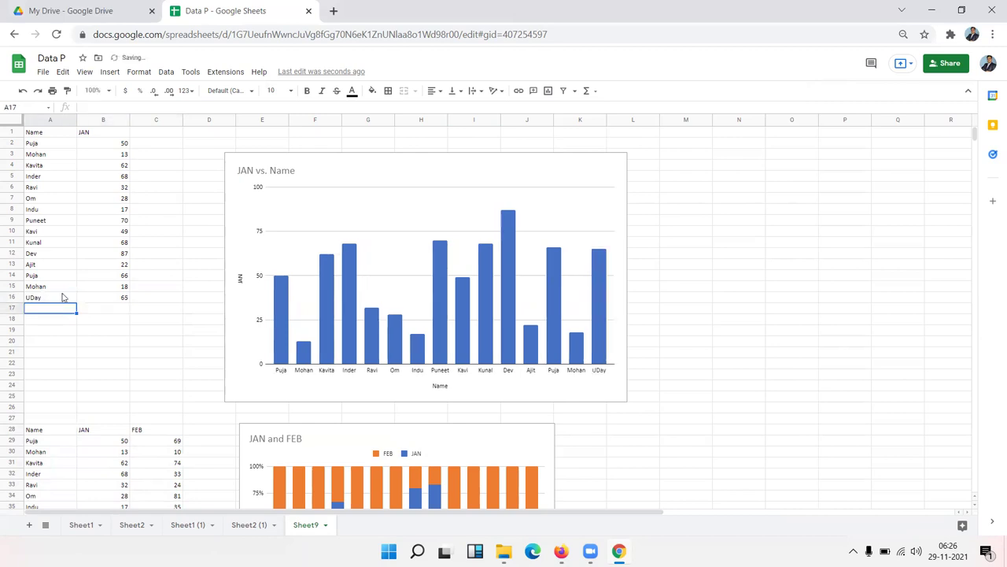
click(600, 398)
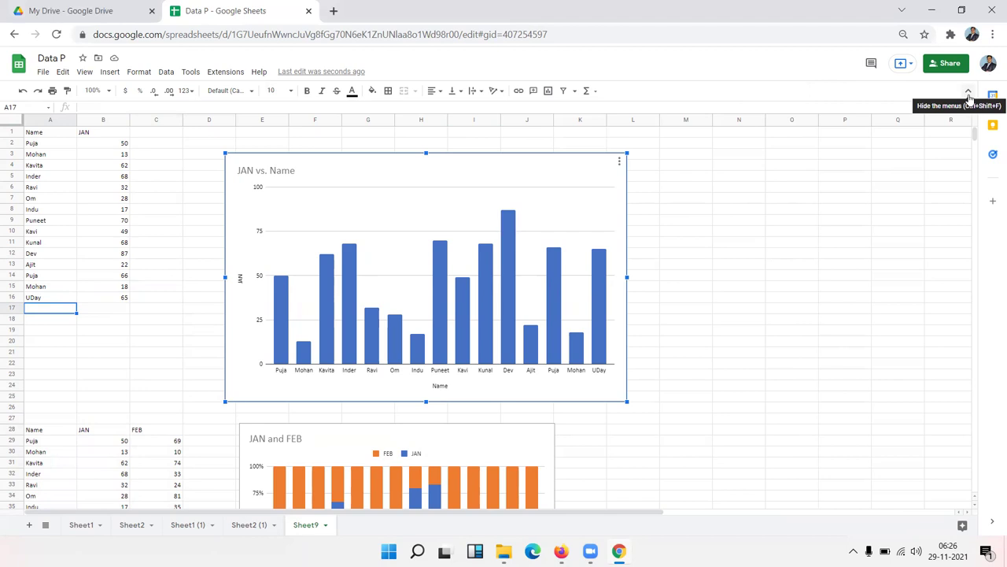
- Open the JAN vs. Name chart's editor from Chart style and view Setup, showing range A1:B16
click(969, 95)
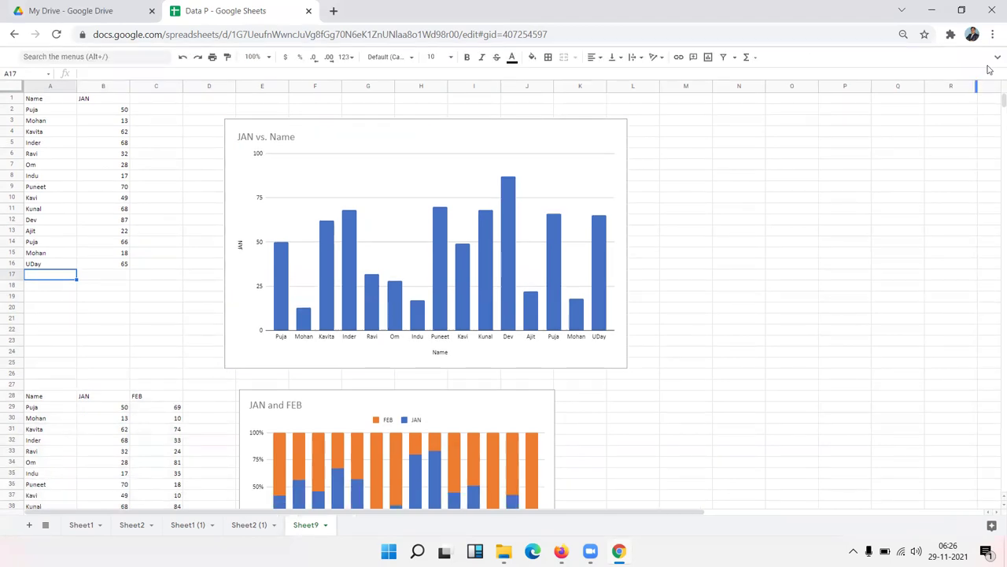
click(997, 56)
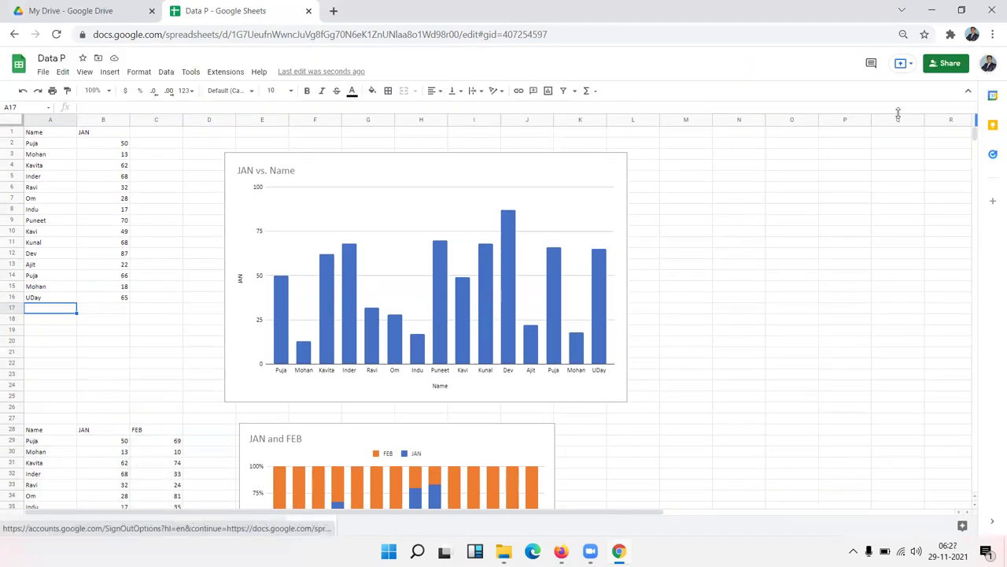
click(611, 162)
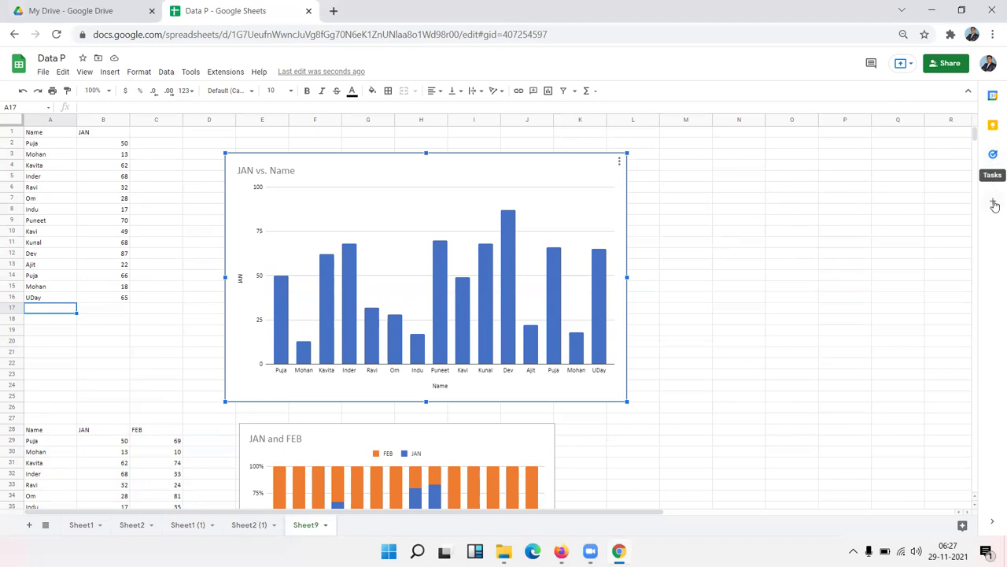
right_click(577, 174)
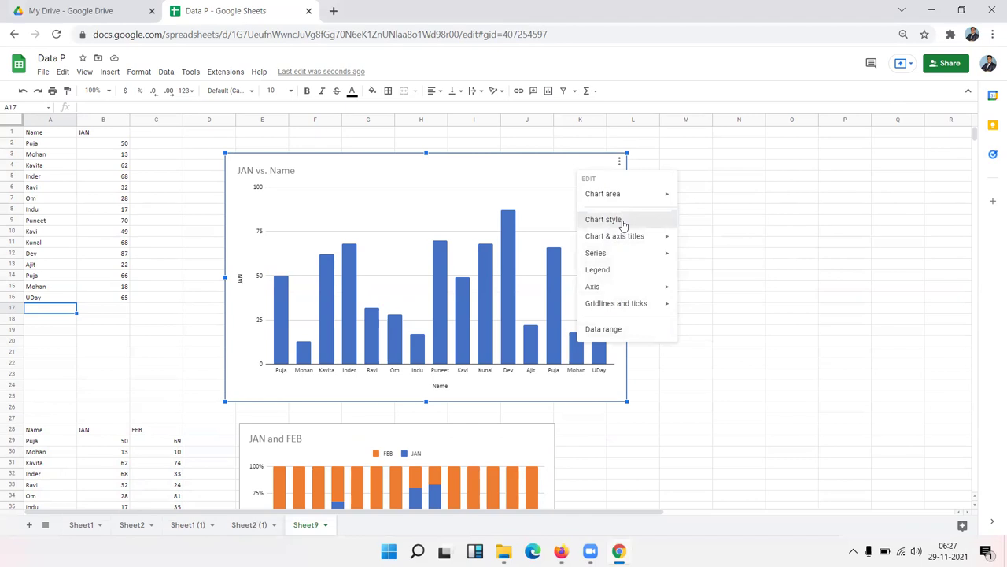
click(622, 225)
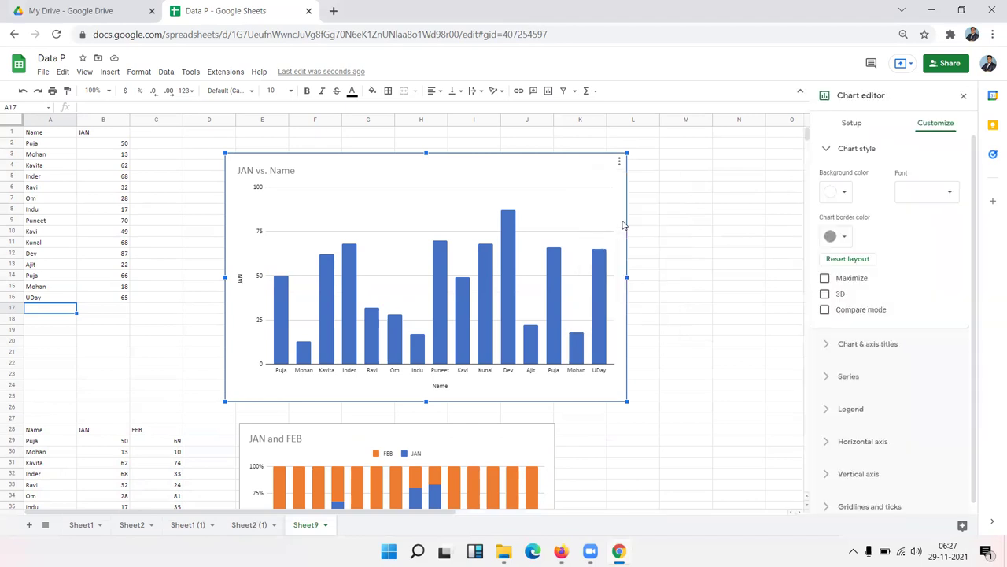
click(851, 125)
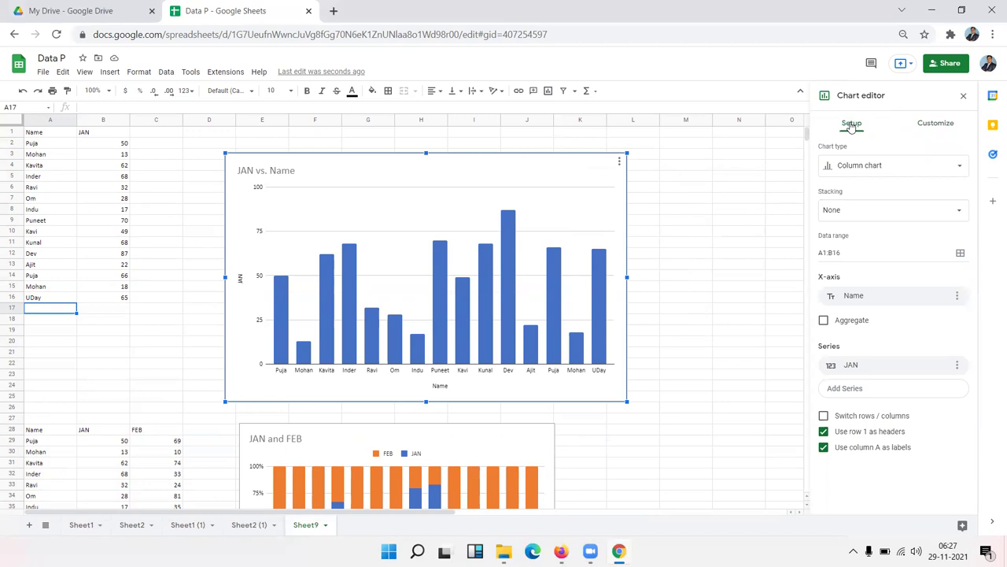
click(90, 76)
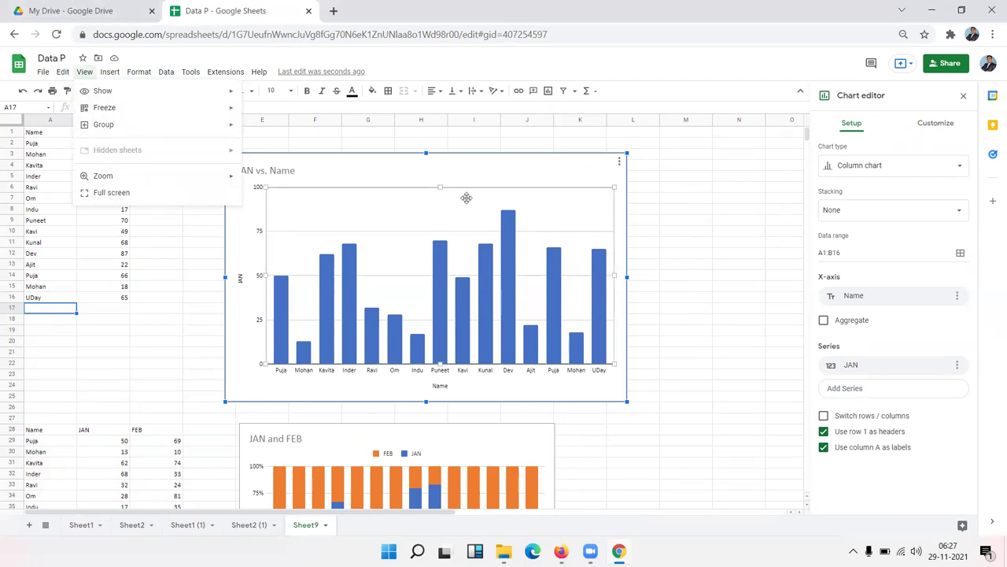
click(621, 163)
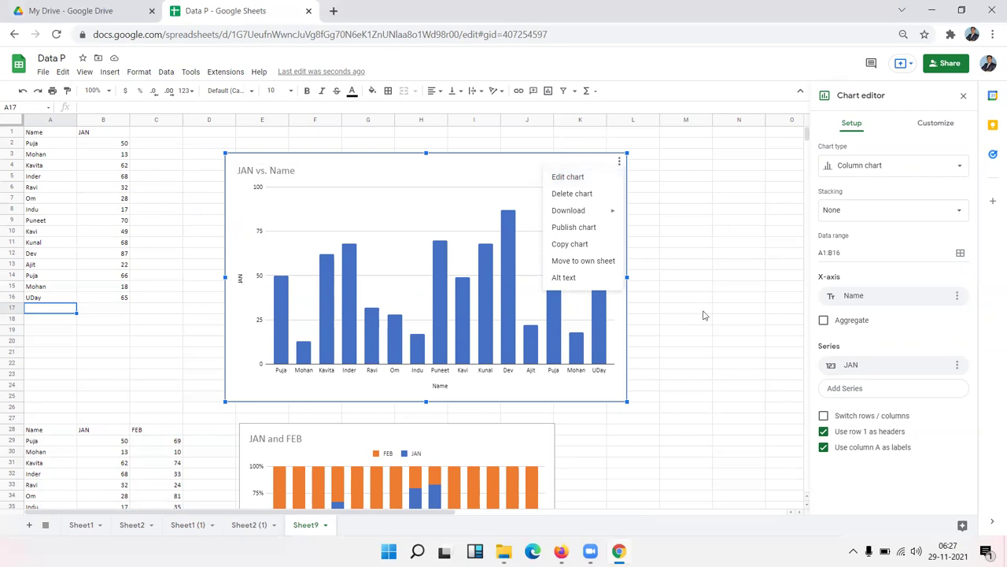
click(589, 400)
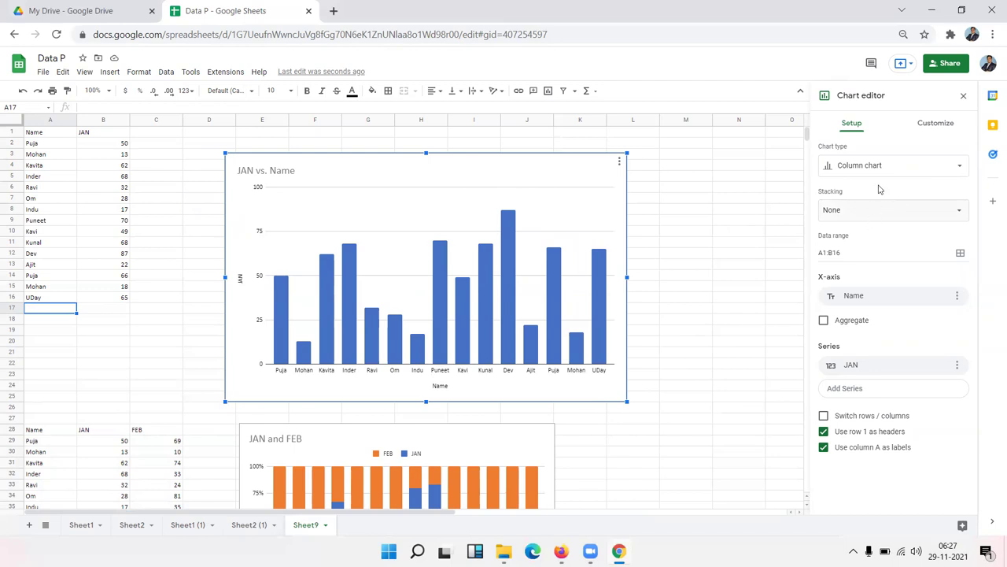
click(848, 300)
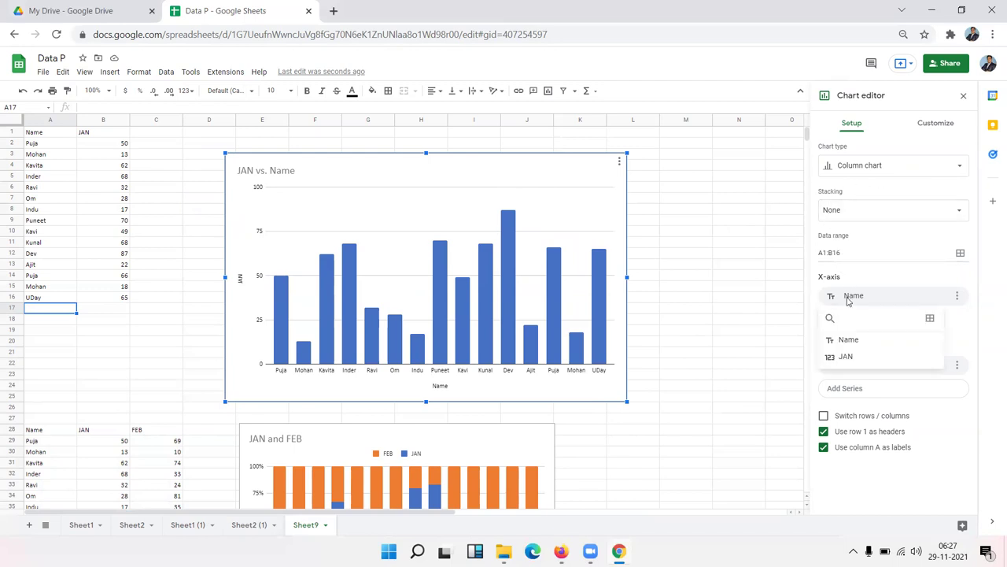
click(848, 300)
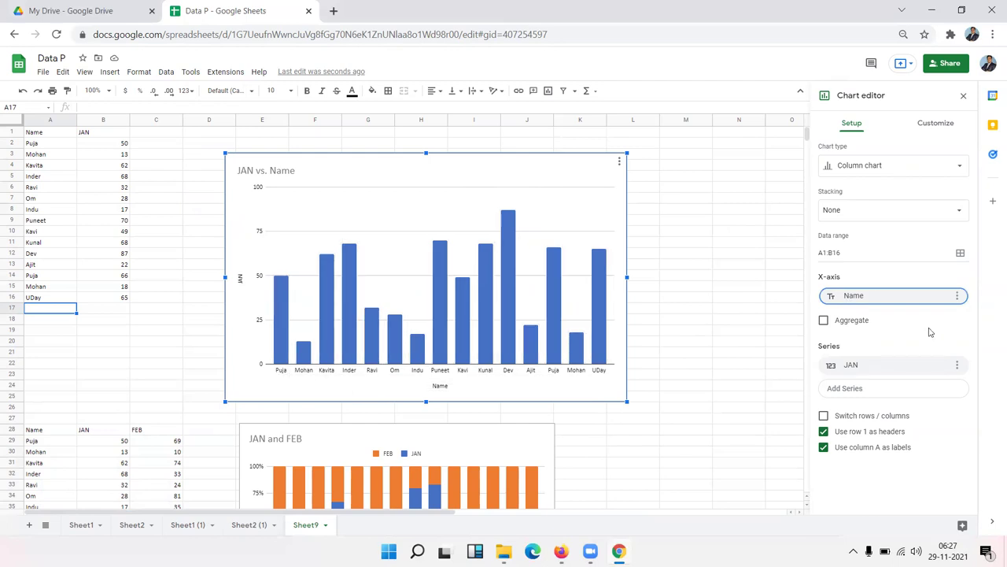
click(896, 299)
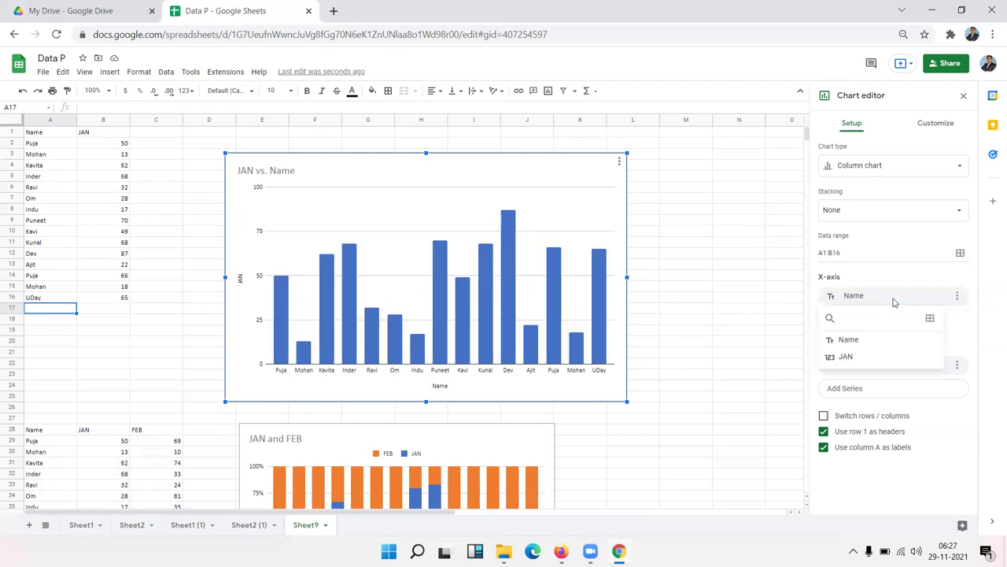
click(859, 361)
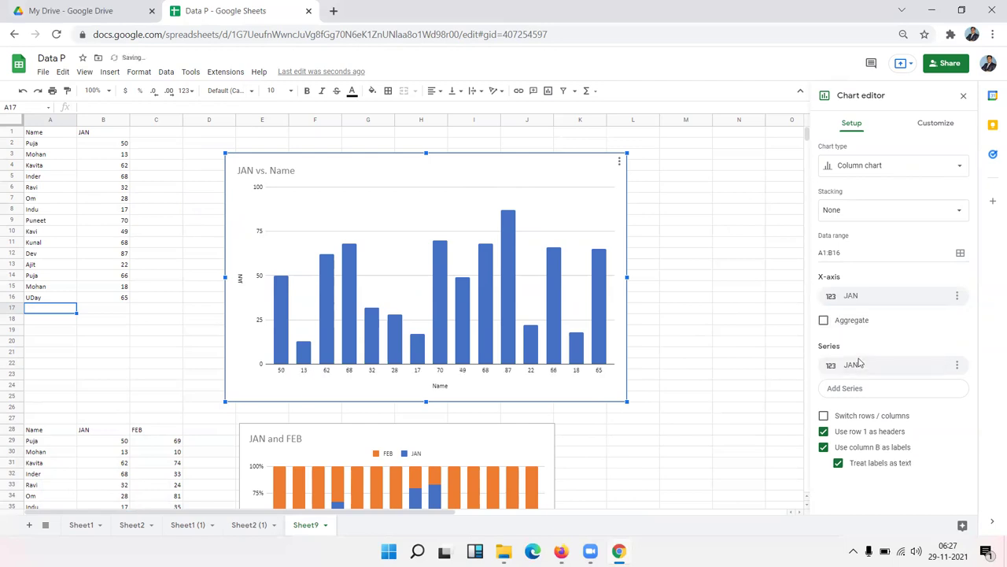
click(861, 302)
click(850, 341)
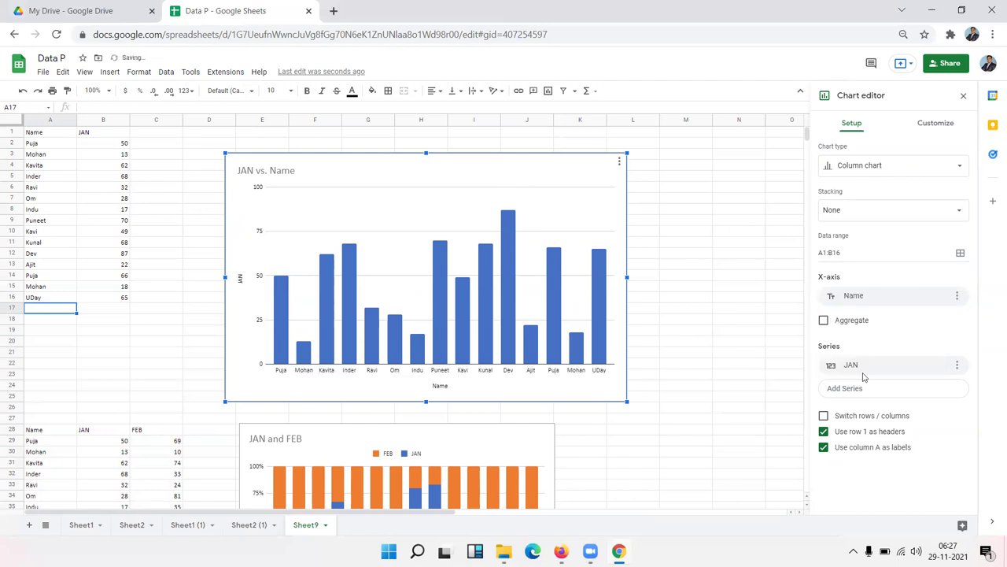
click(856, 367)
click(856, 368)
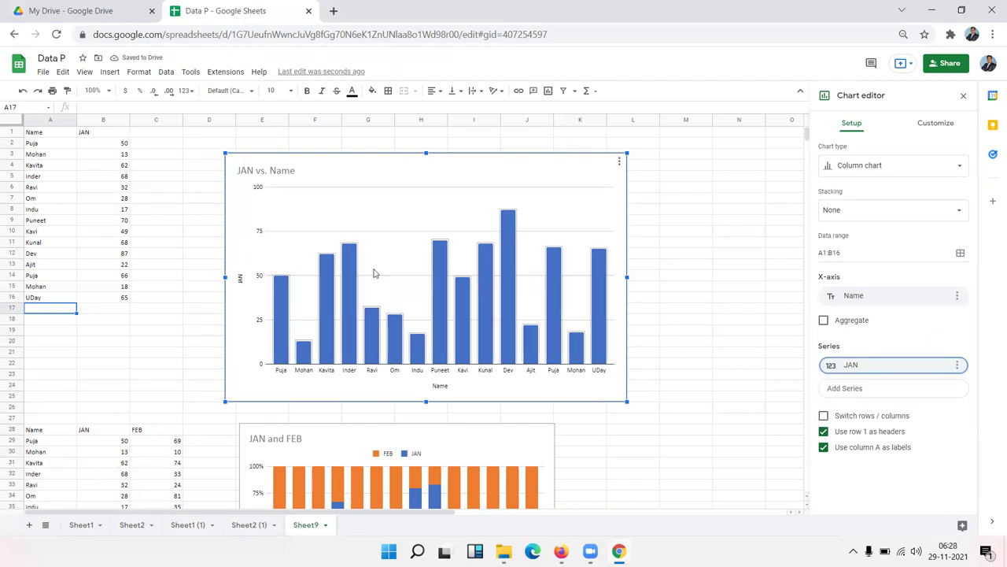
click(881, 419)
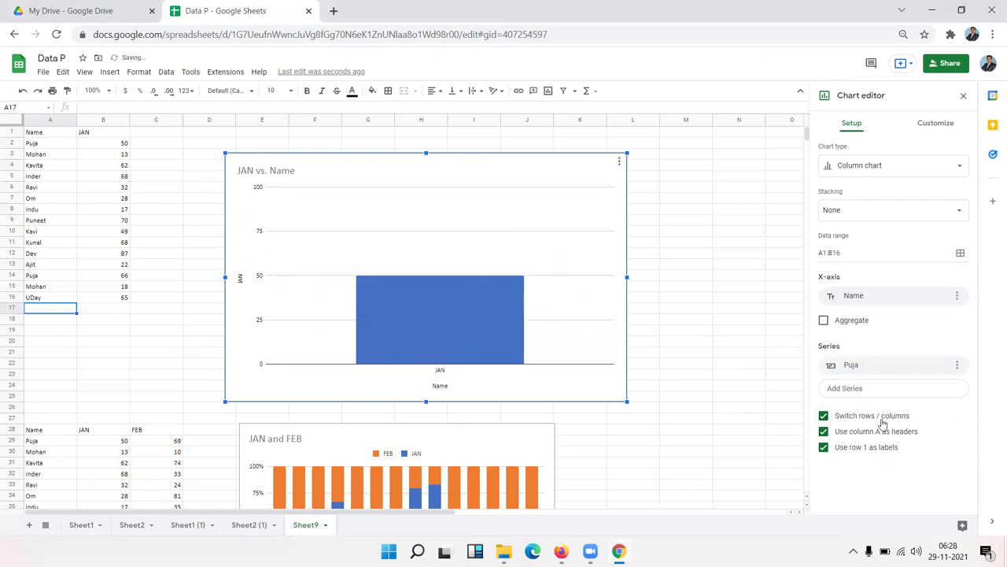
click(884, 421)
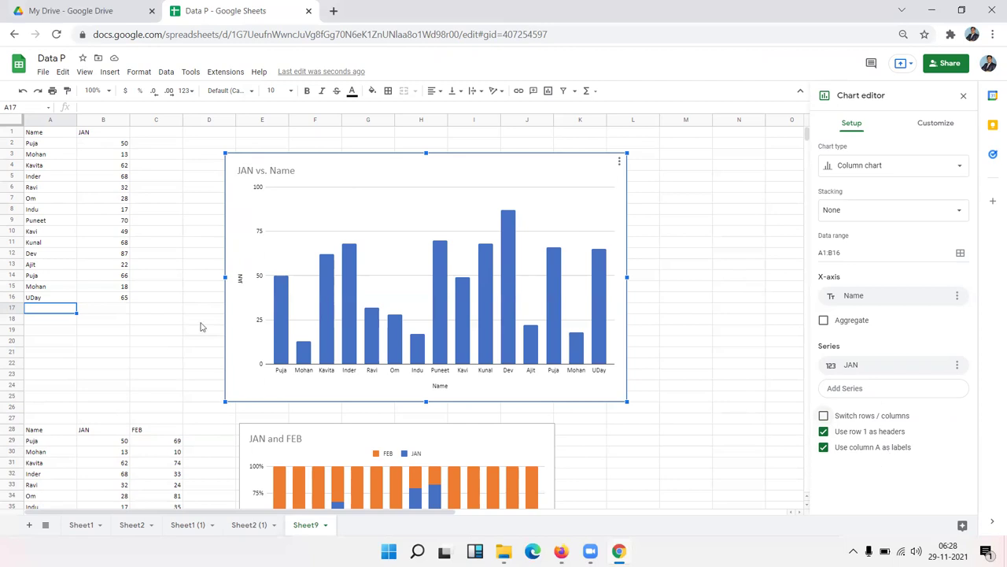
click(823, 447)
- Set the JAN vs. Name chart's background to blue and its border to red, then close the editor
click(533, 431)
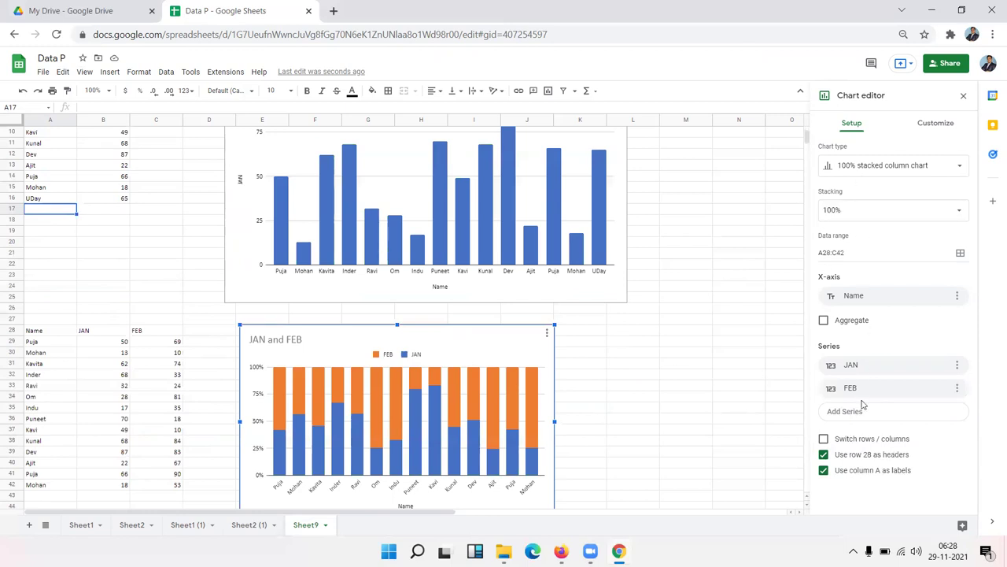
scroll(292, 212, up, 3)
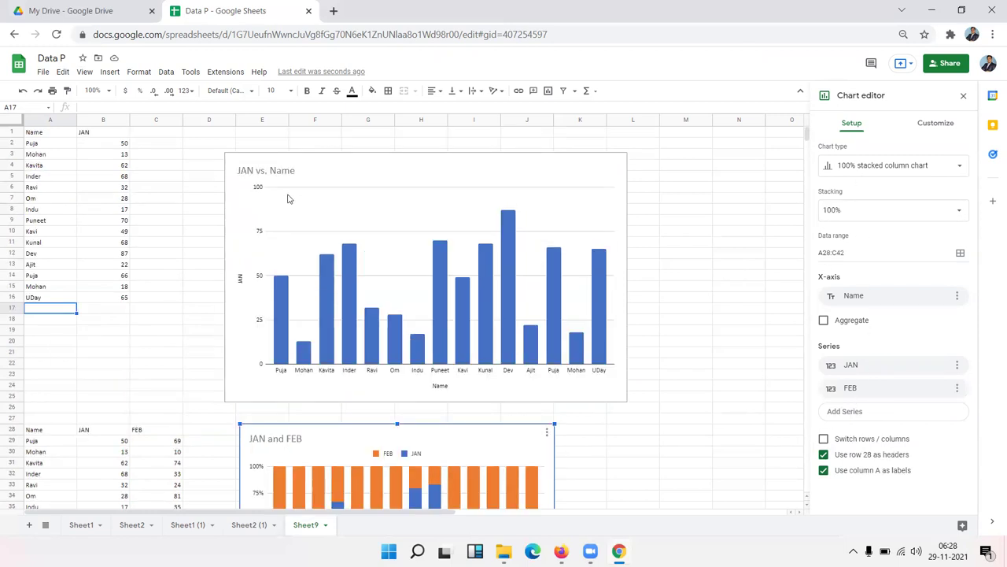
click(327, 172)
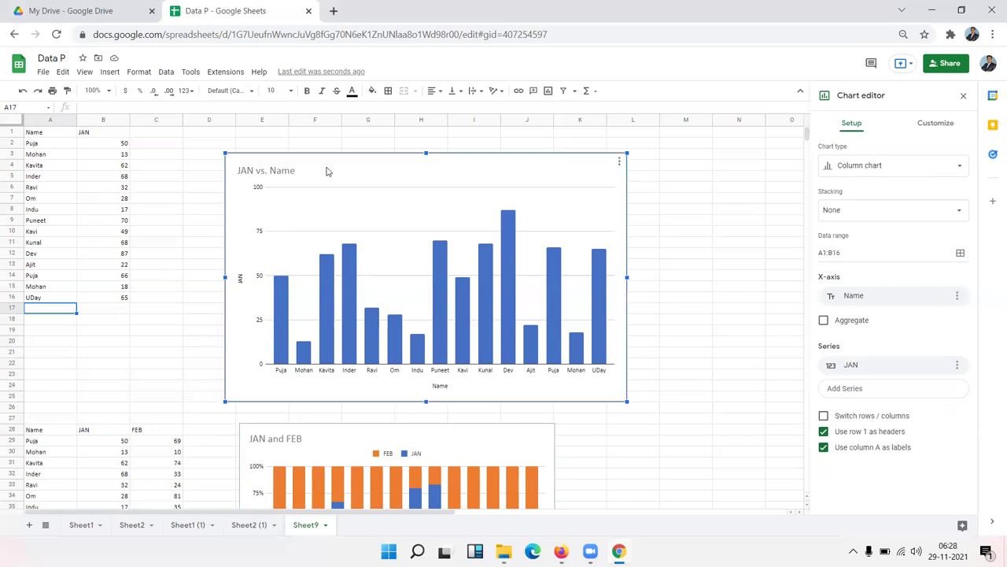
click(937, 124)
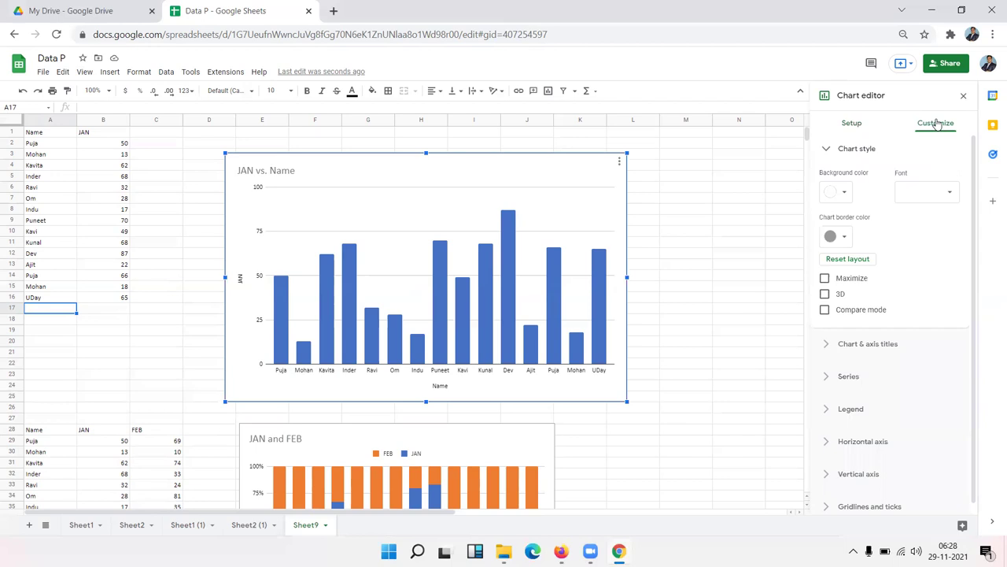
click(848, 196)
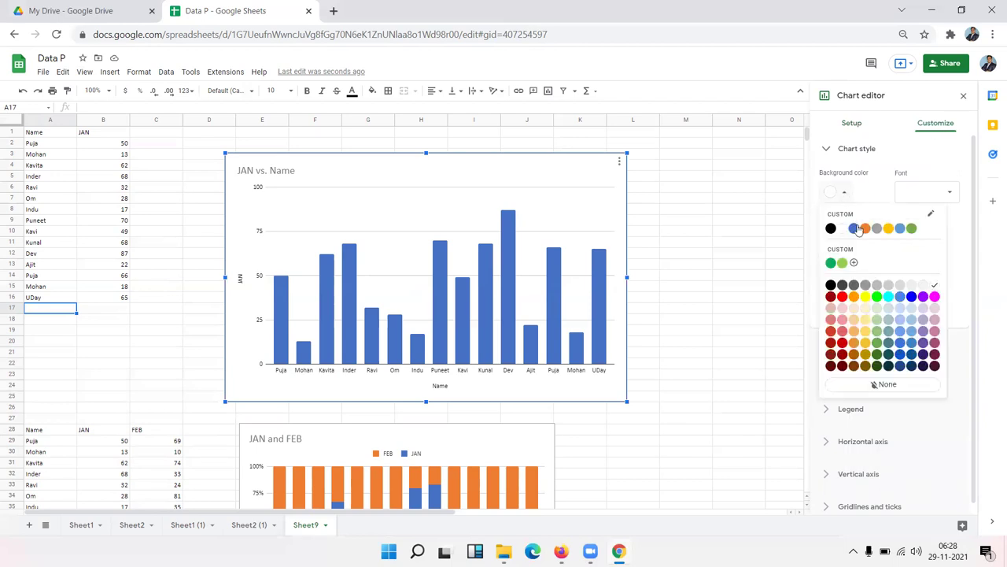
click(913, 297)
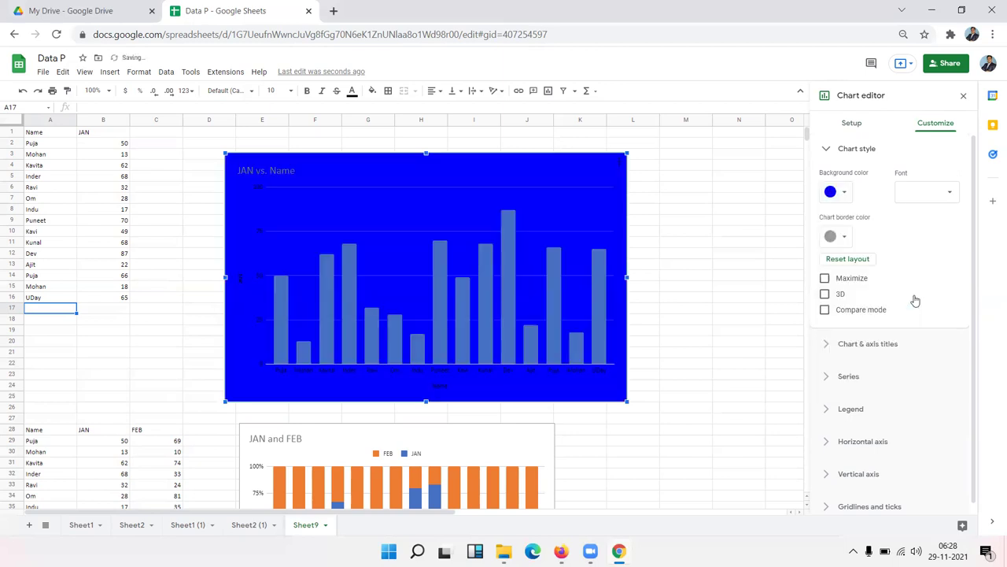
click(848, 237)
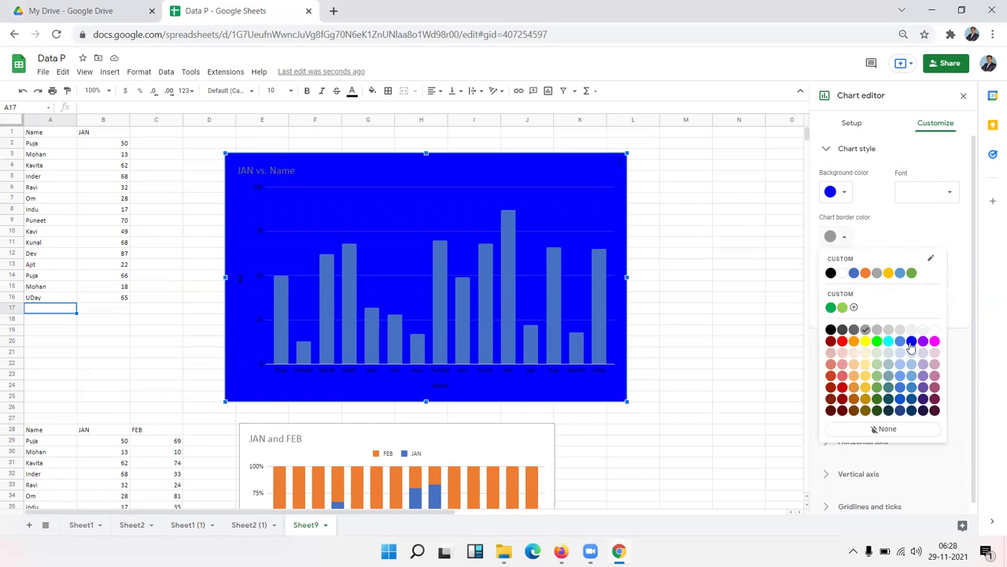
click(842, 341)
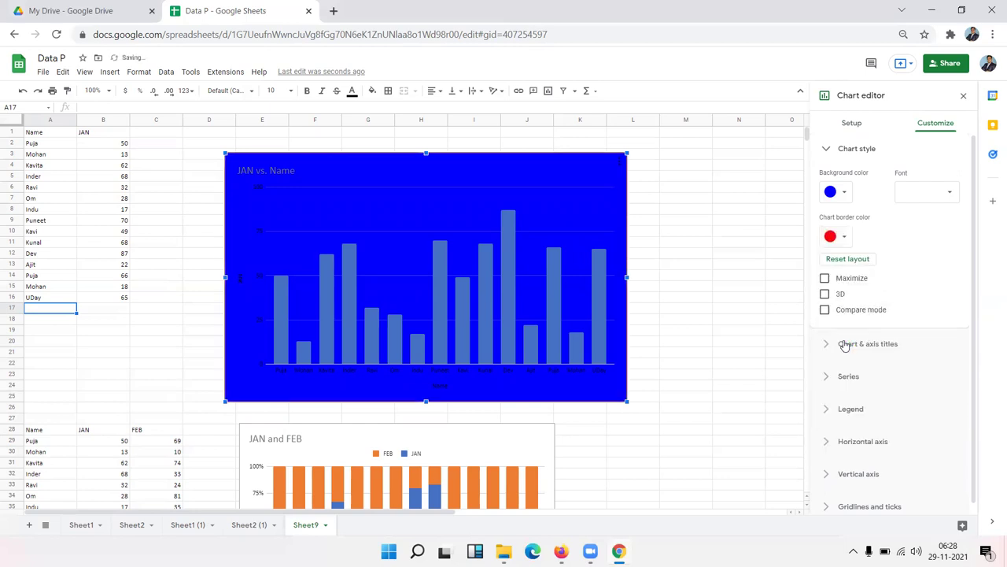
click(674, 209)
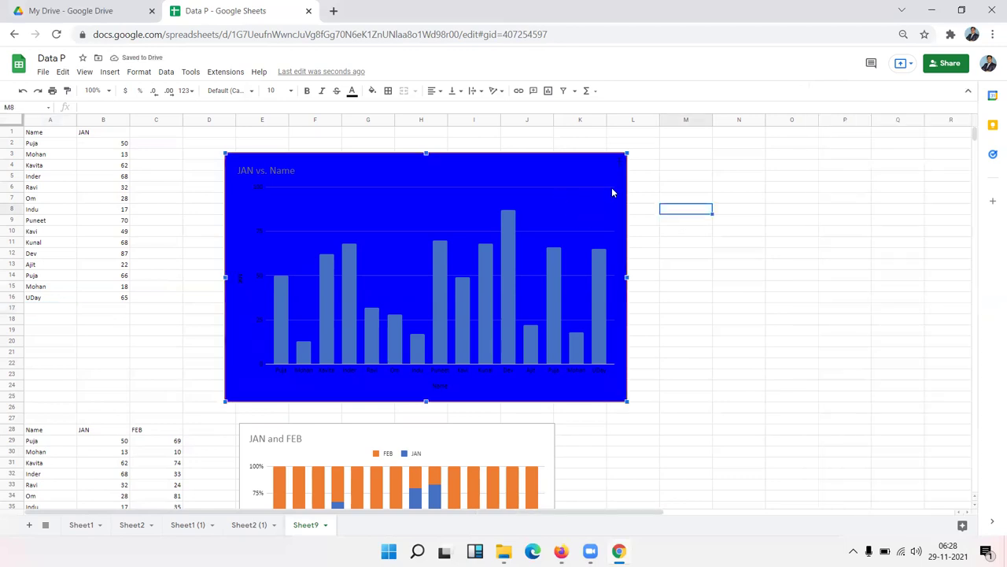
- Open the chart editor's Customize > Chart style section, glancing at the font list
click(621, 171)
click(609, 178)
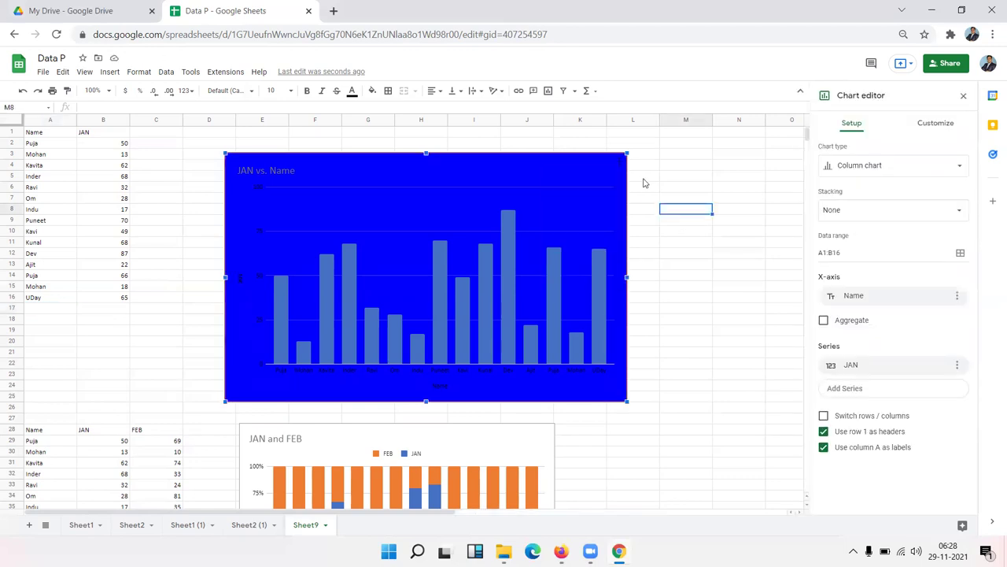
click(933, 124)
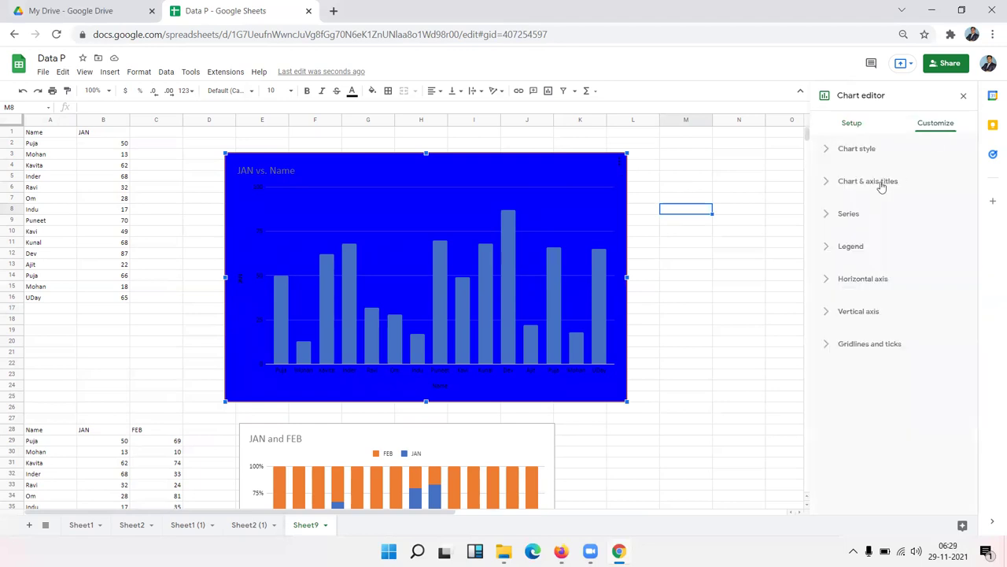
click(854, 149)
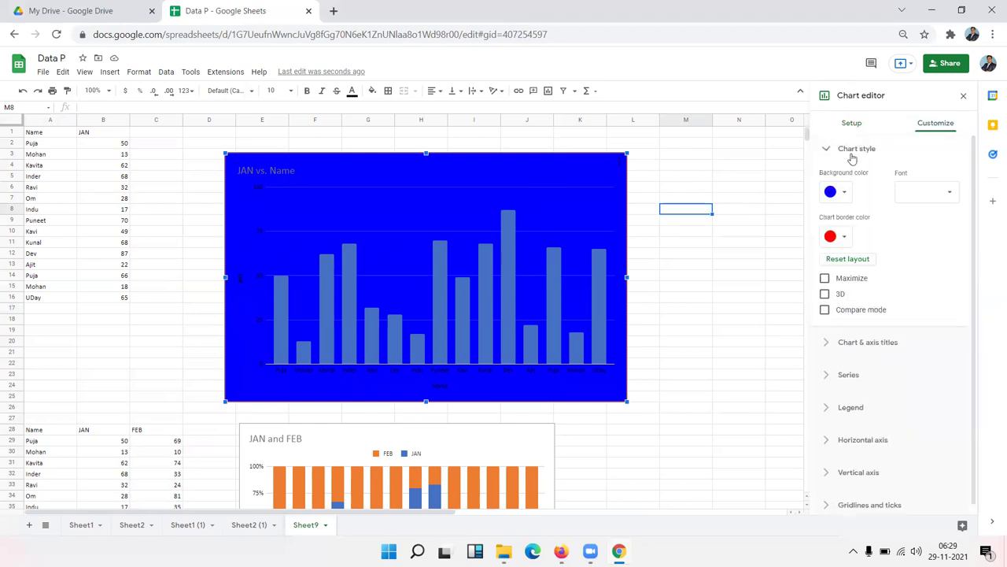
click(906, 198)
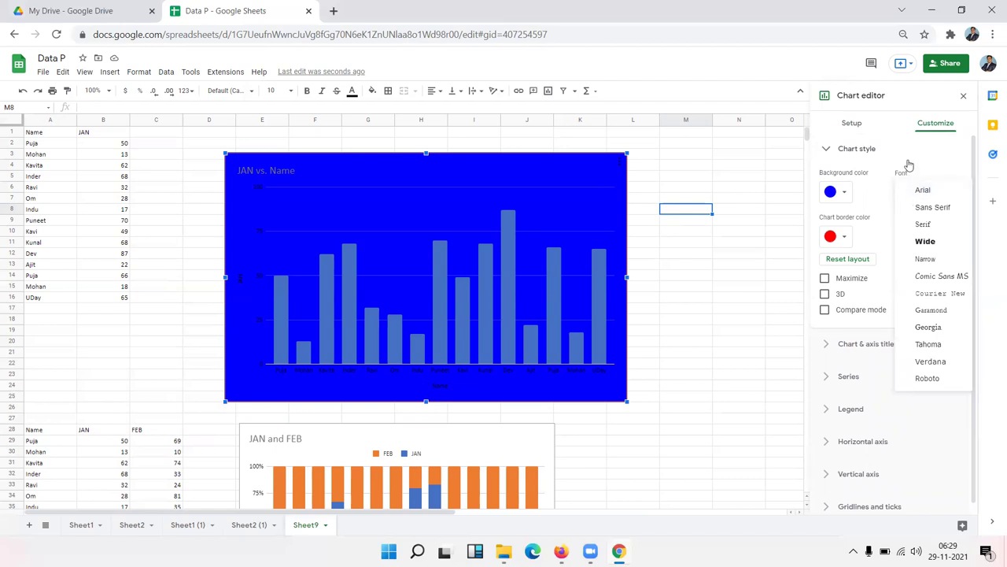
click(906, 164)
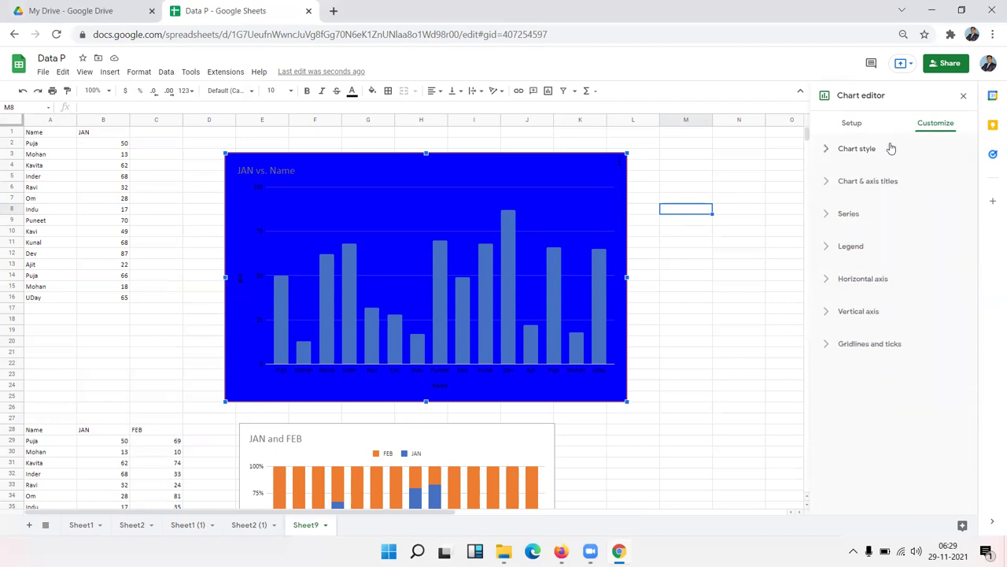
click(888, 150)
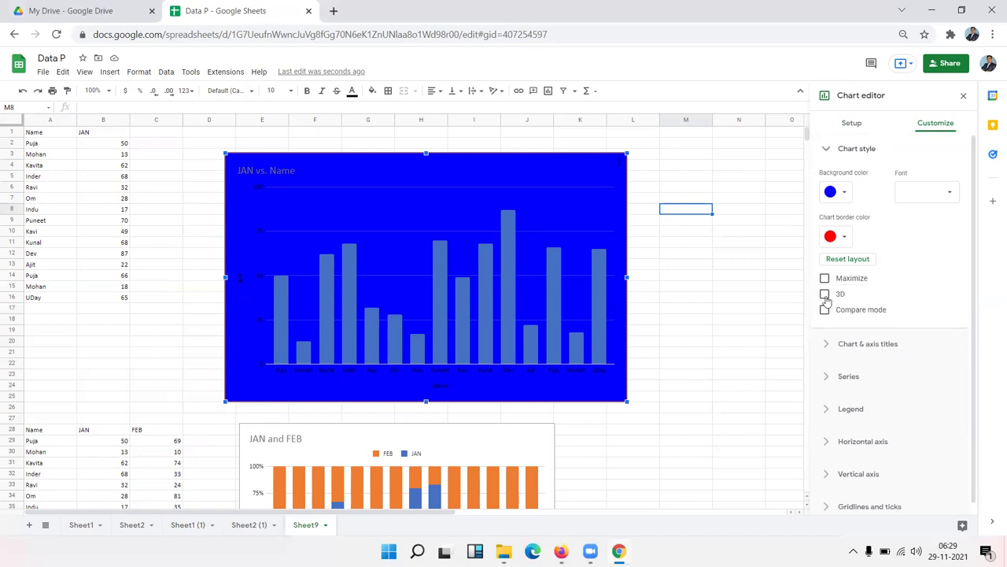
- Toggle Maximize and 3D on and off, then try Compare mode, keeping the chart flat
click(825, 279)
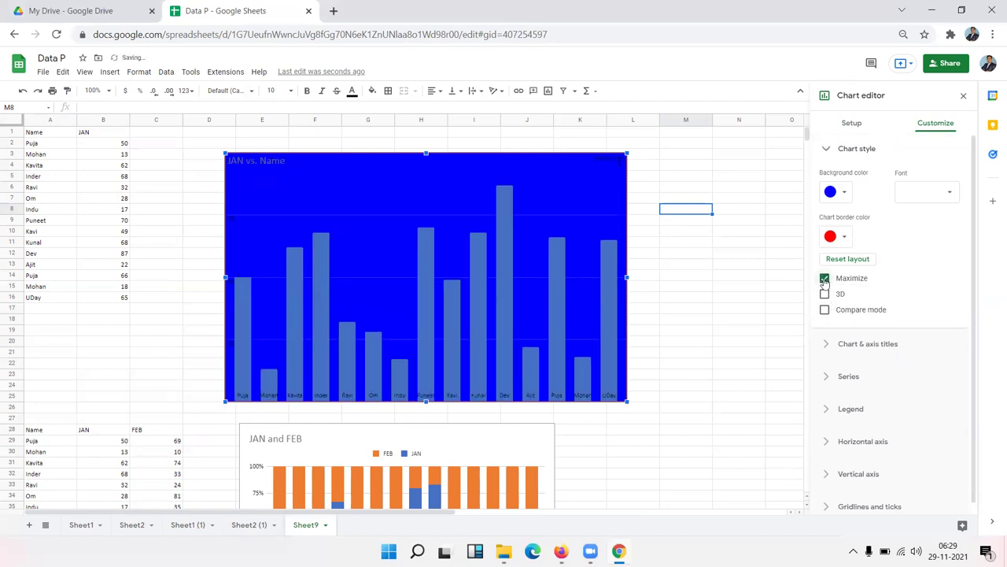
click(825, 278)
click(825, 293)
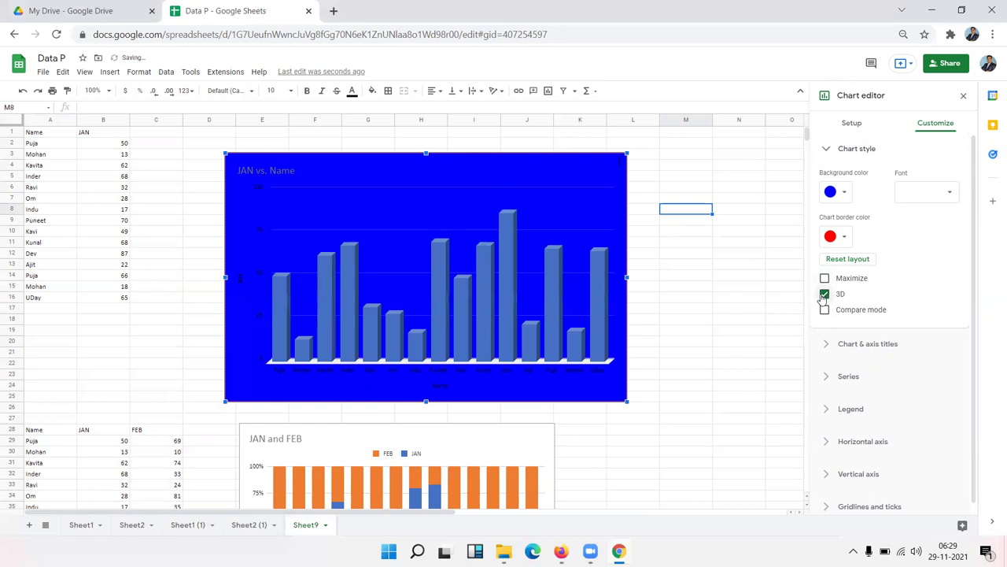
click(825, 296)
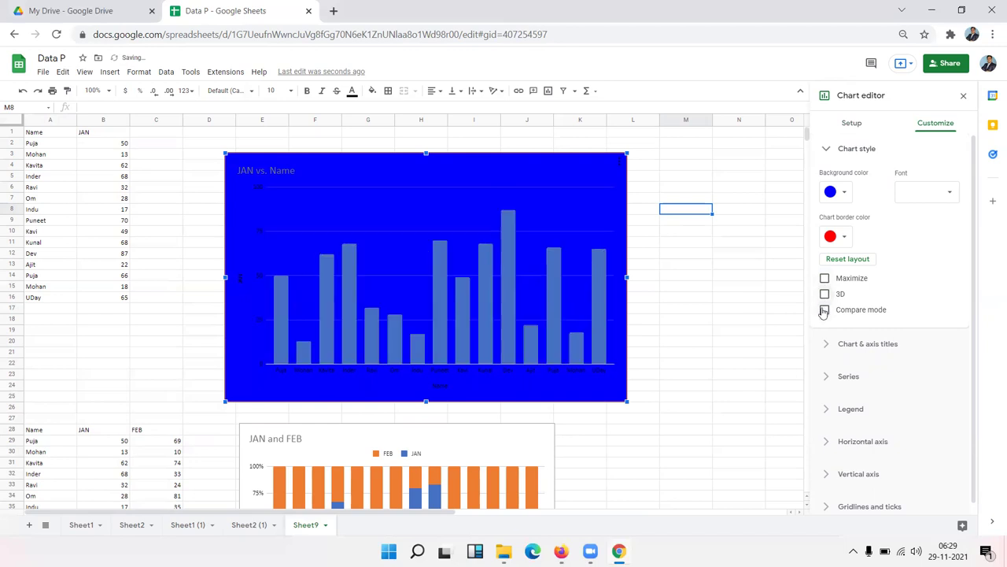
click(824, 311)
- Make the chart title text white and bold under Chart & axis titles
click(835, 193)
click(834, 194)
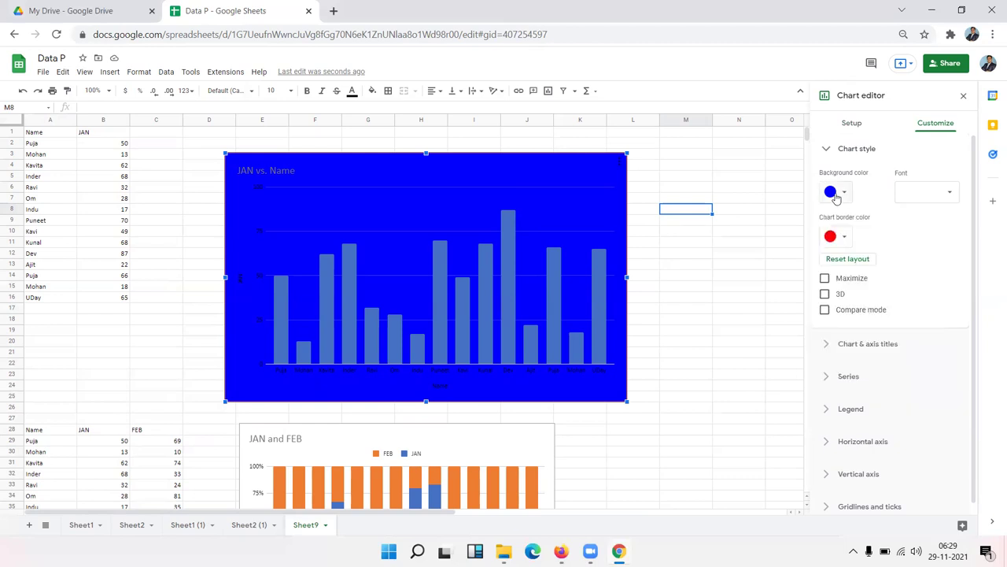
click(831, 347)
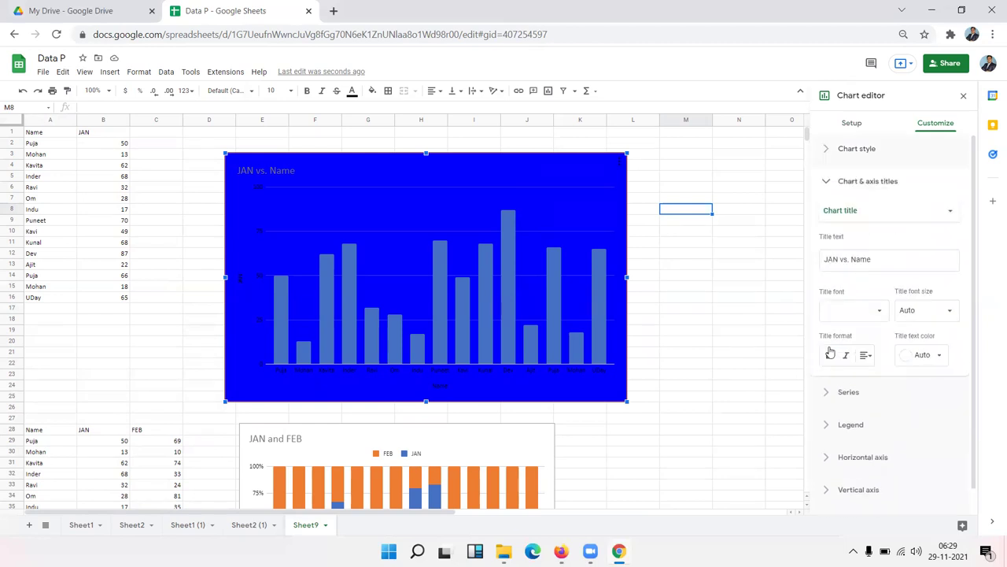
click(863, 213)
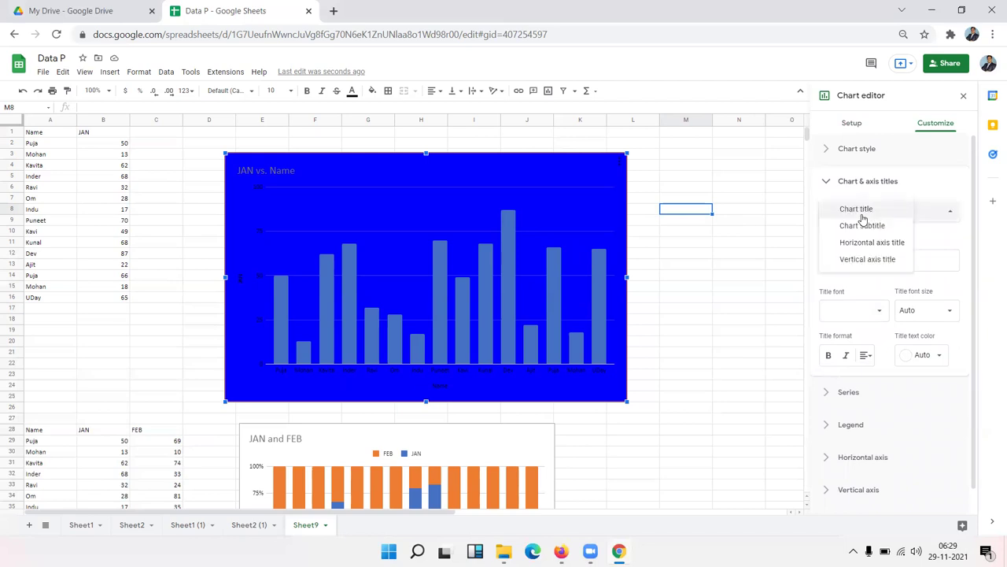
click(863, 214)
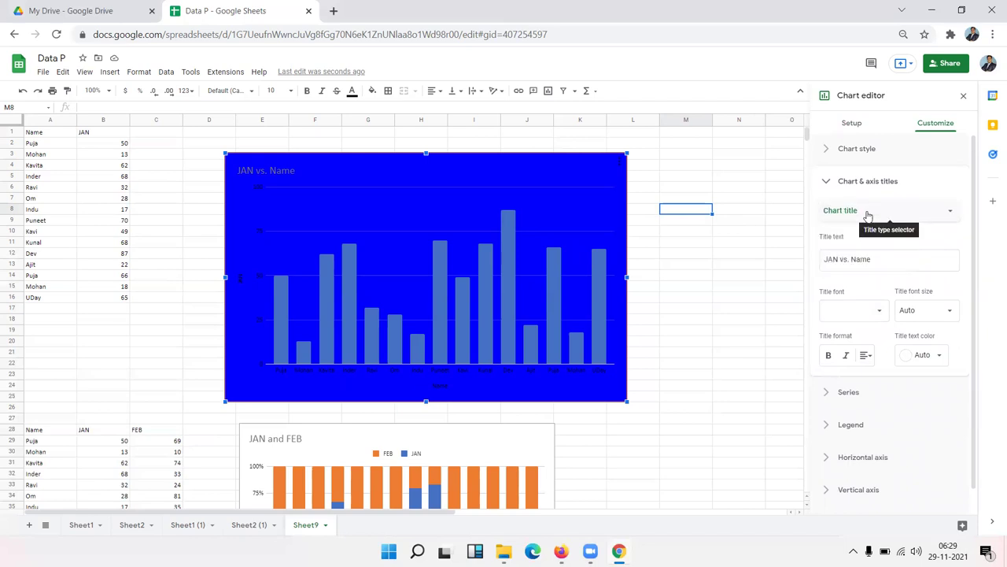
double_click(842, 260)
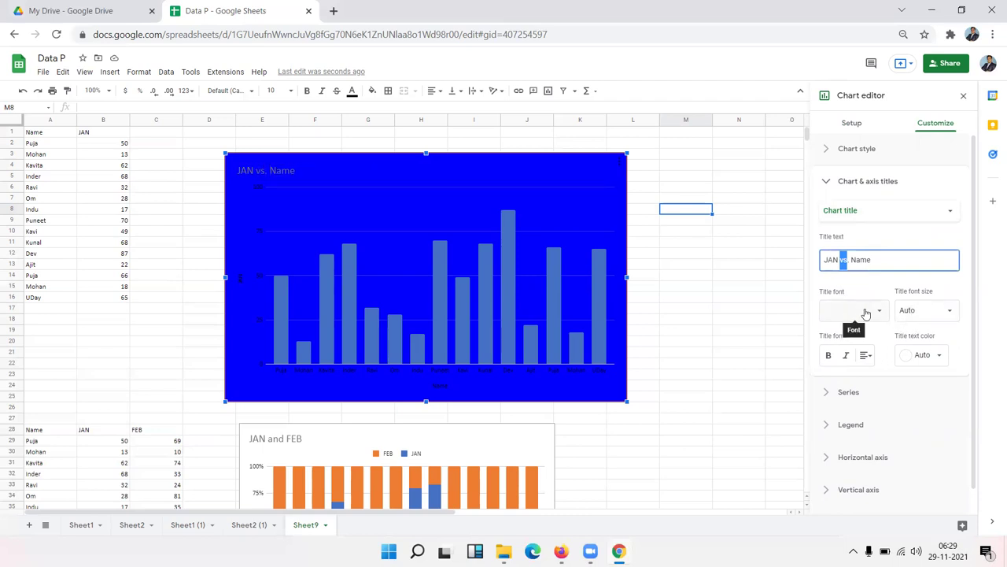
click(922, 357)
click(846, 174)
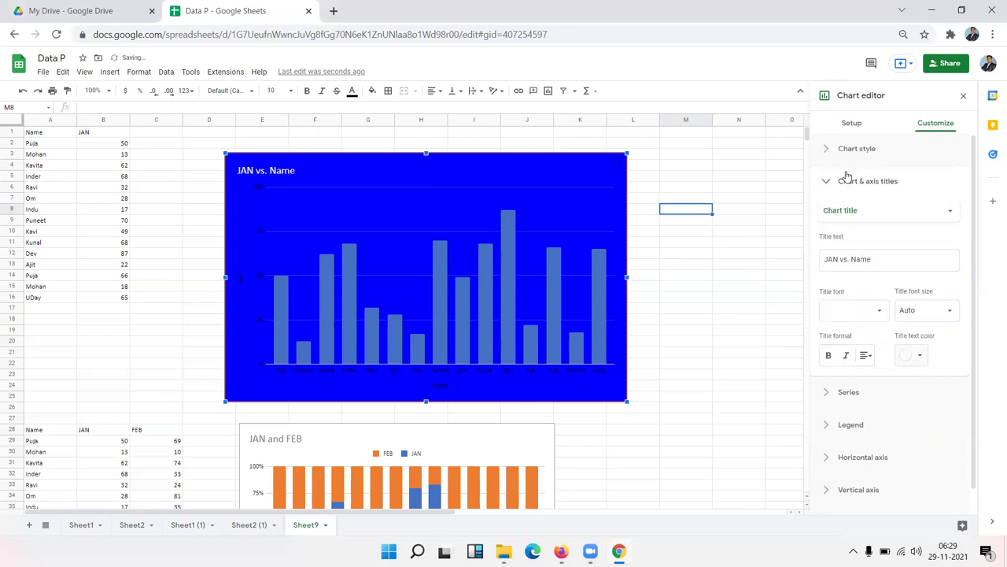
click(830, 358)
click(865, 356)
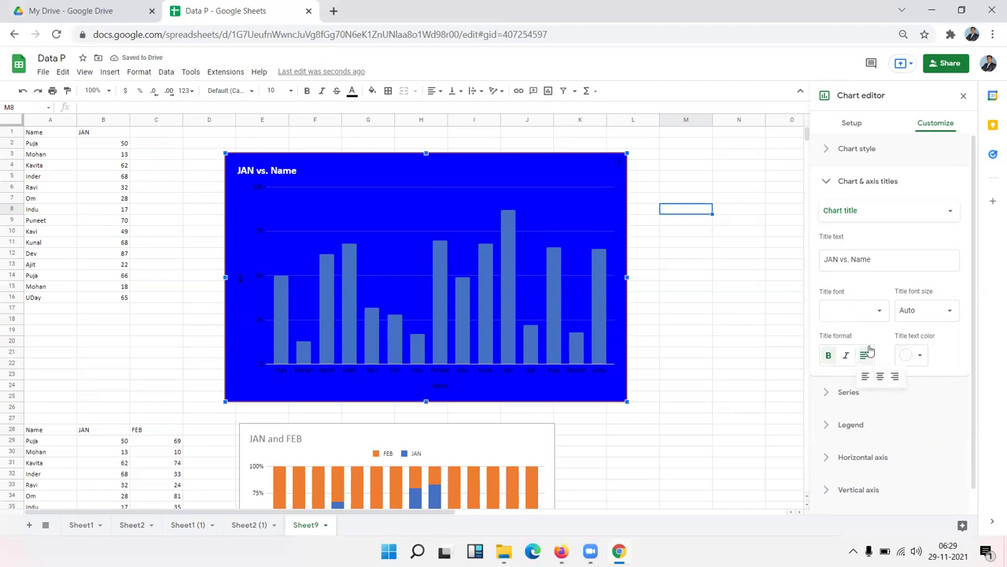
click(869, 335)
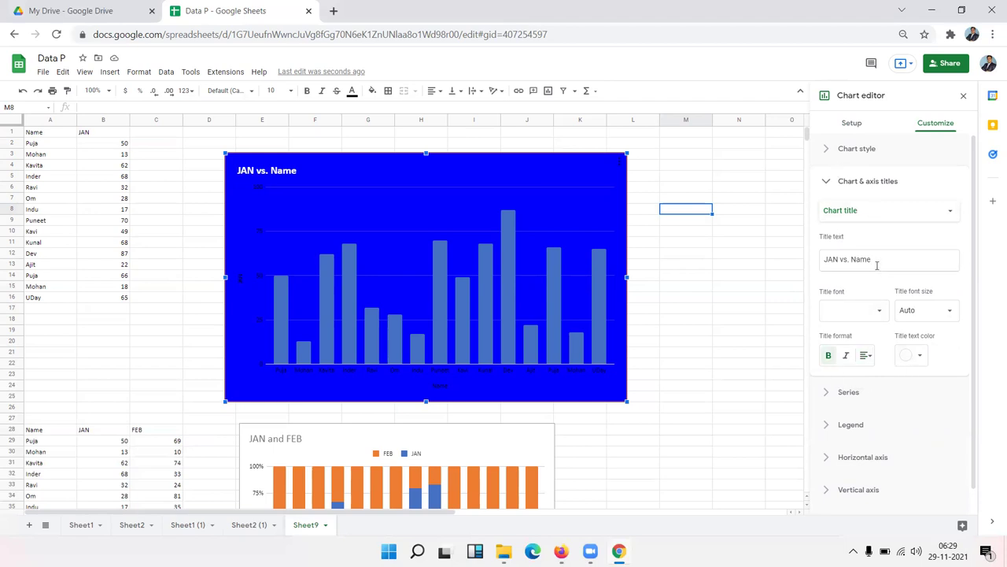
- Replace the chart title 'JAN vs. Name' with 'Sales Month Wise'
drag(876, 260, 821, 266)
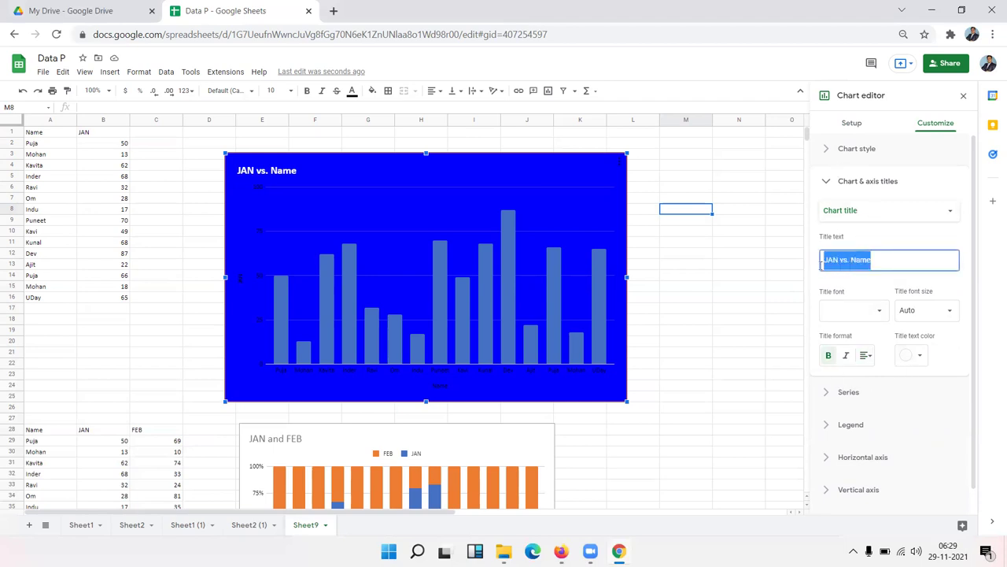
triple_click(884, 258)
text(S)
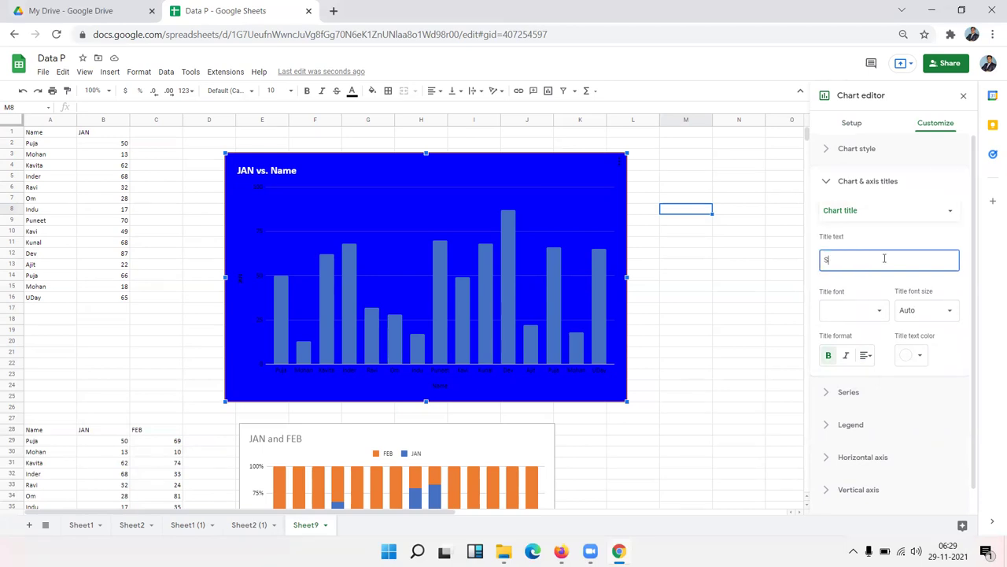
text(ales)
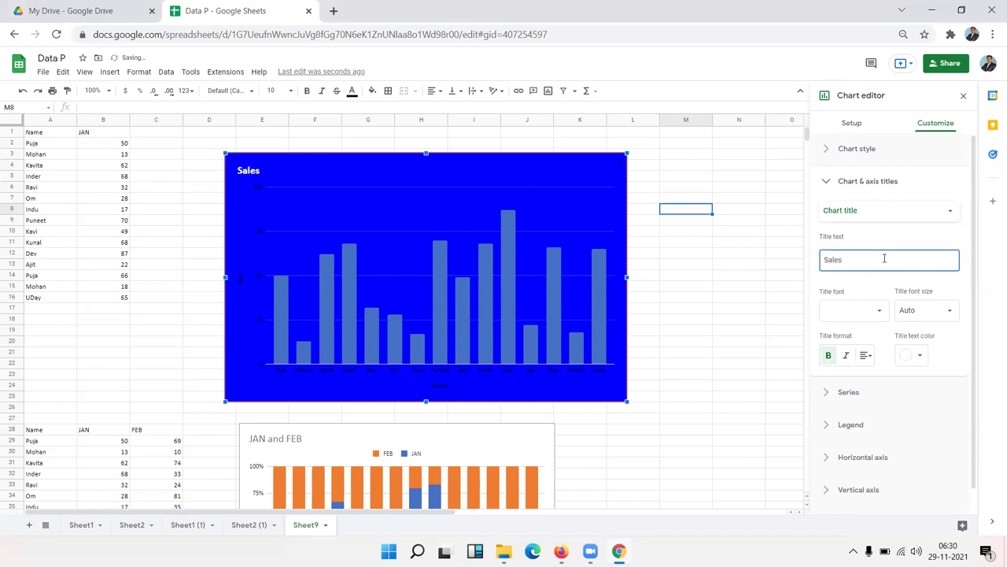
text( Month Wise)
key(Return)
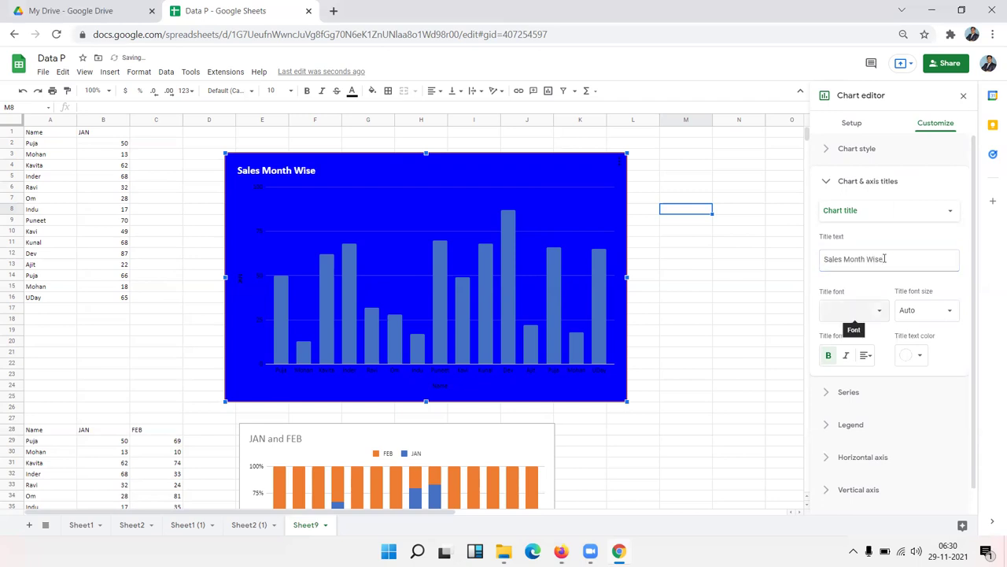
- Fill the JAN series bars white and give them red outlines
click(845, 393)
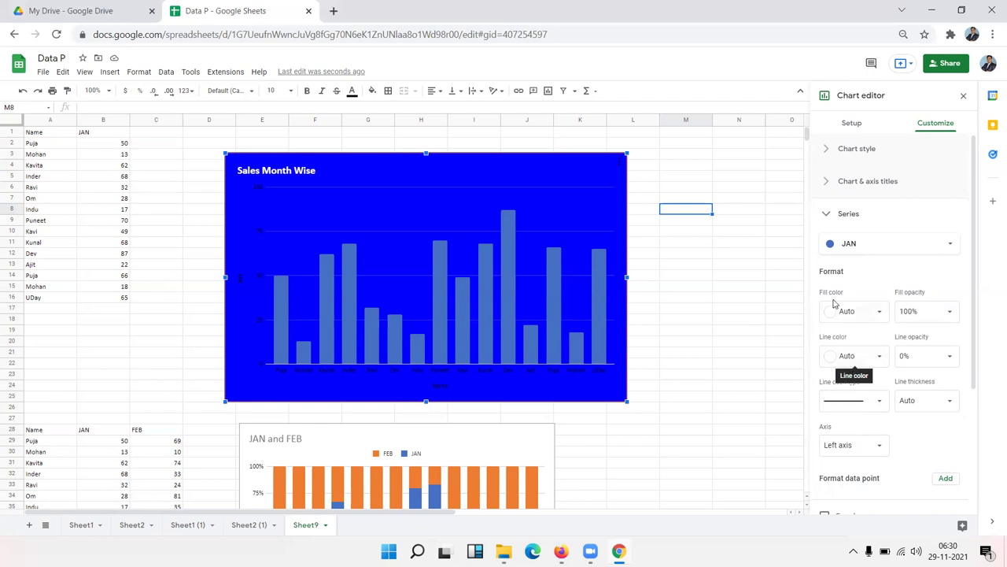
click(836, 313)
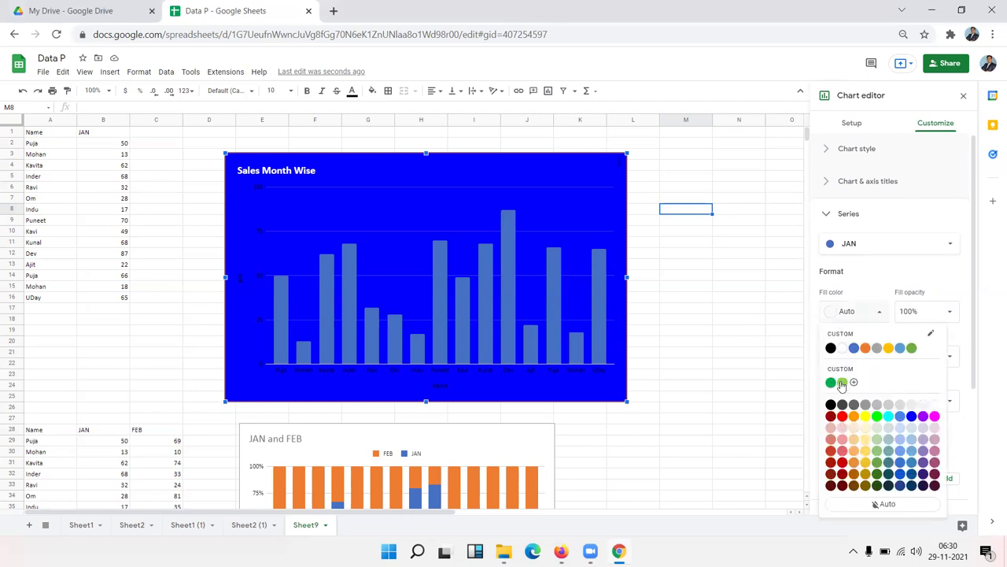
click(842, 347)
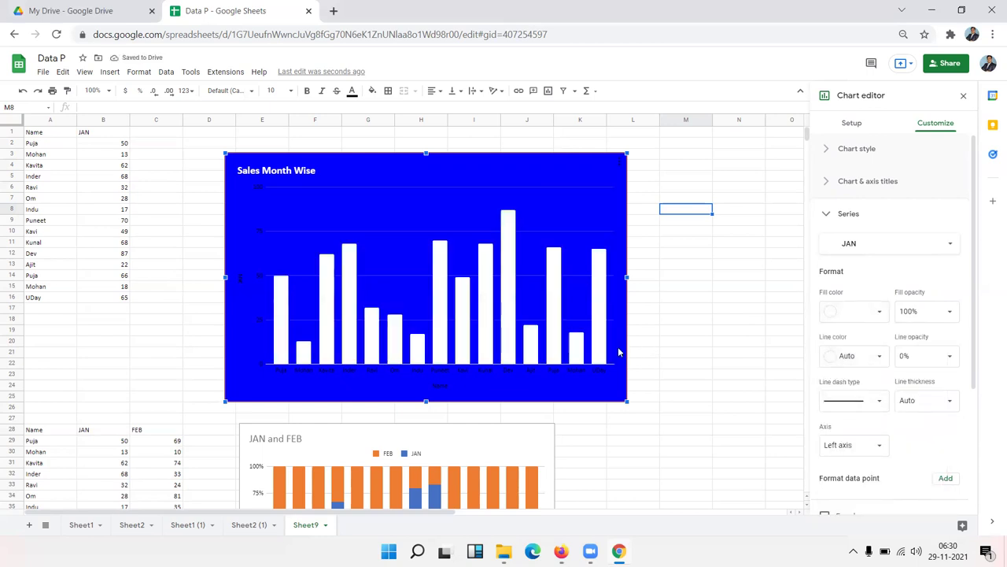
click(839, 366)
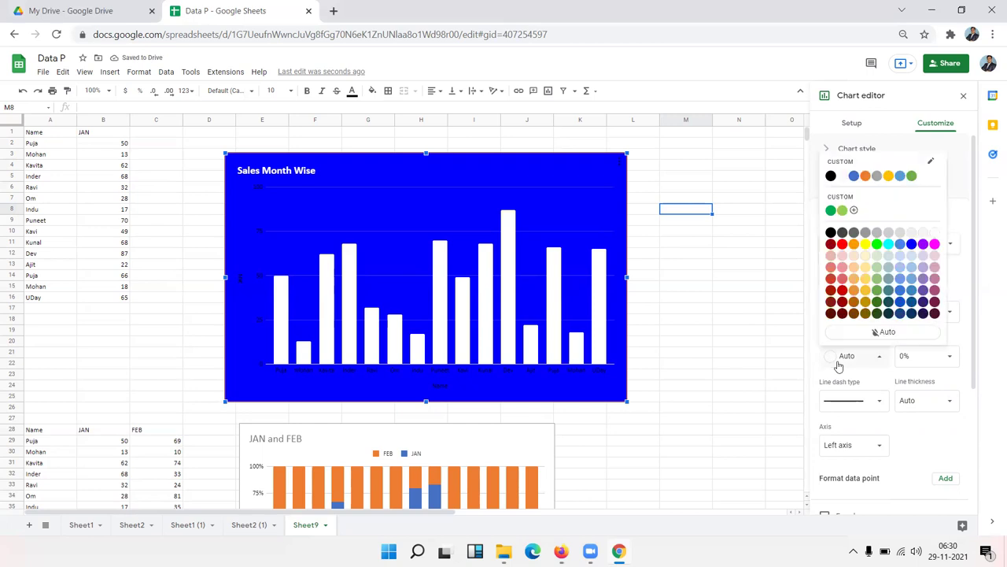
click(842, 244)
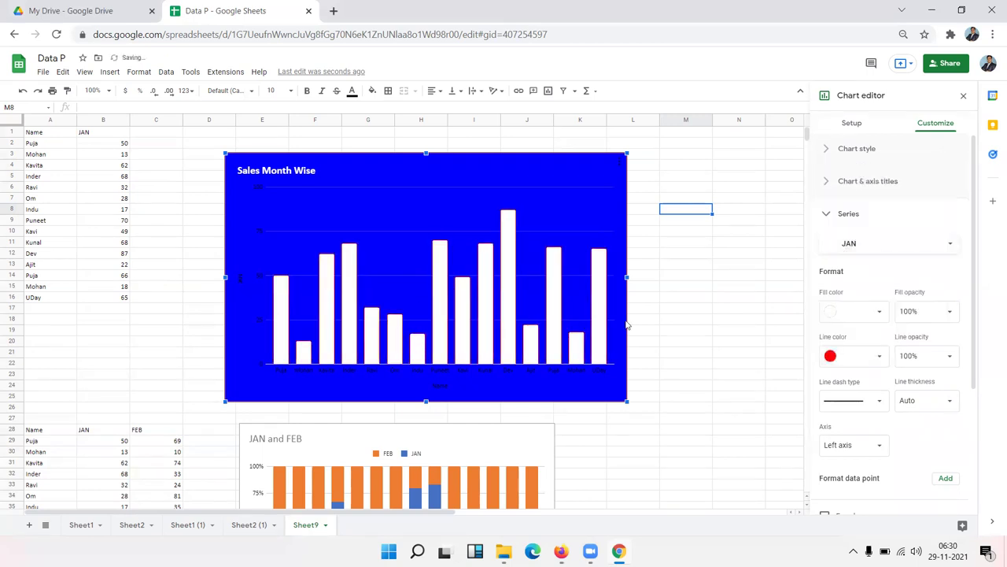
- Set the bar fill opacity to 100% and refill the JAN bars white
click(916, 366)
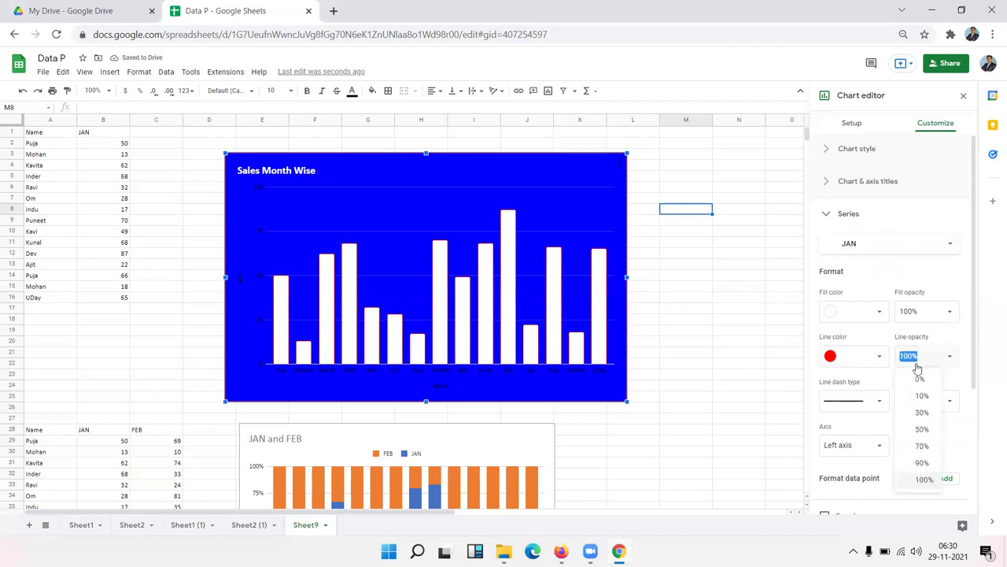
click(916, 368)
click(917, 311)
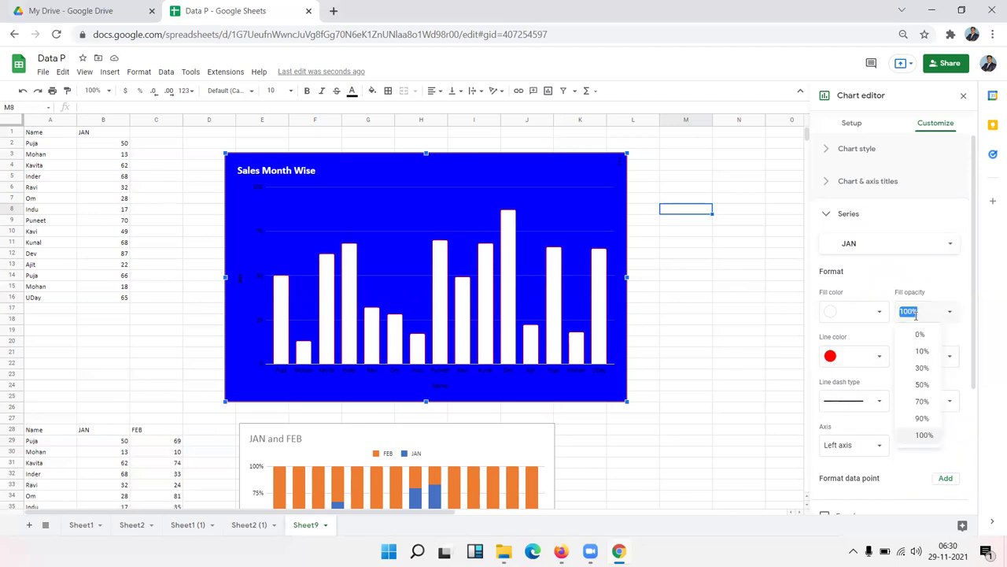
click(922, 351)
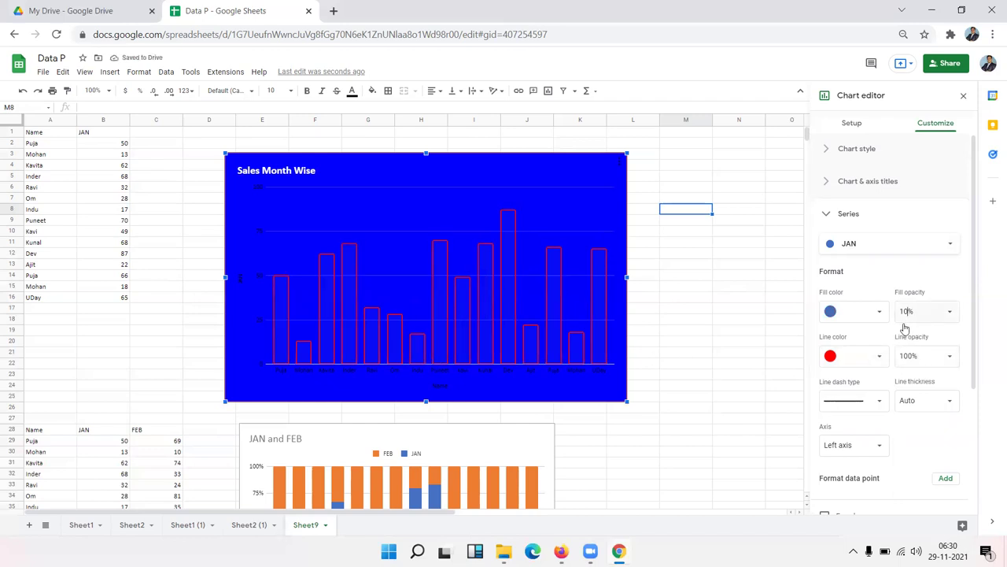
click(950, 314)
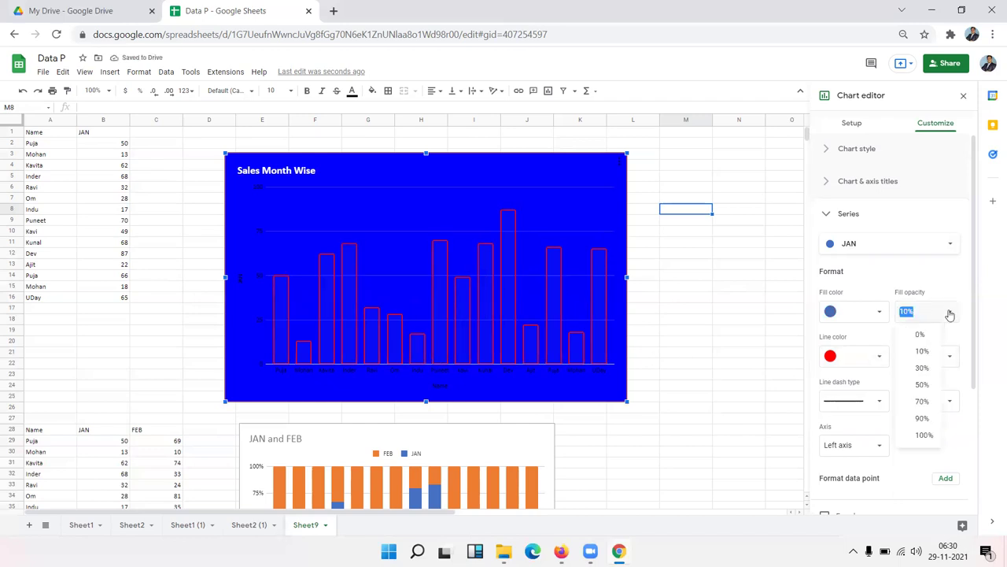
click(921, 418)
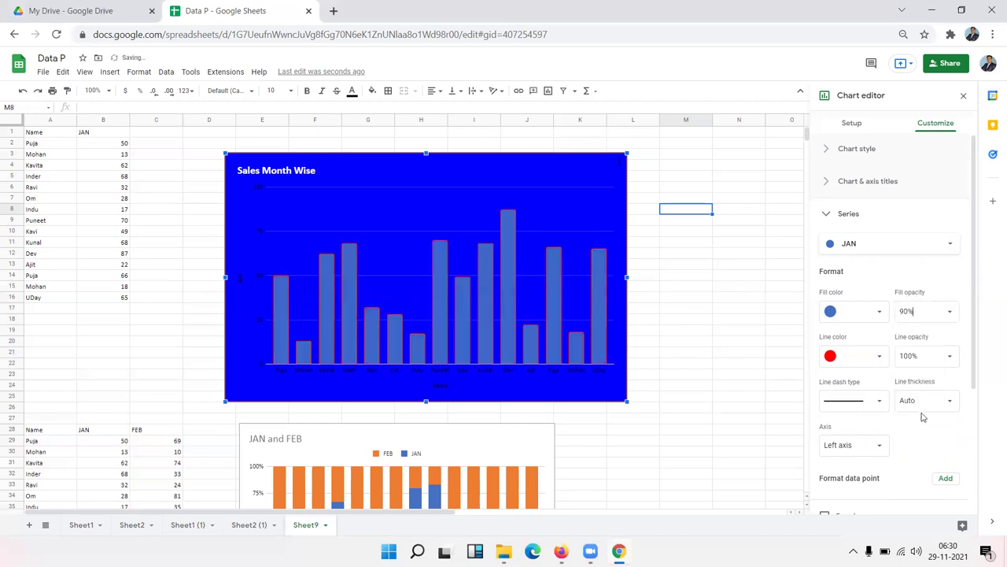
click(950, 314)
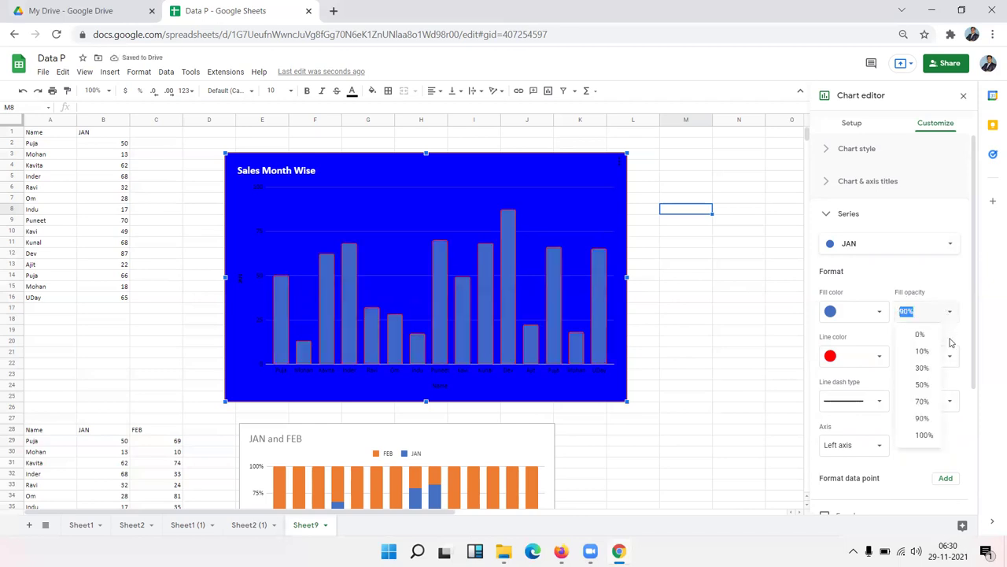
click(921, 435)
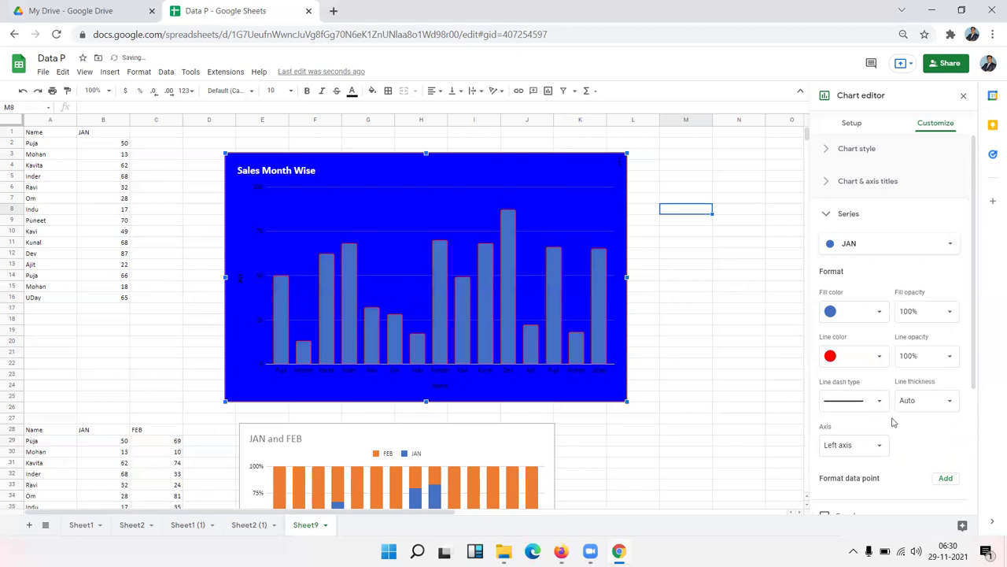
click(848, 318)
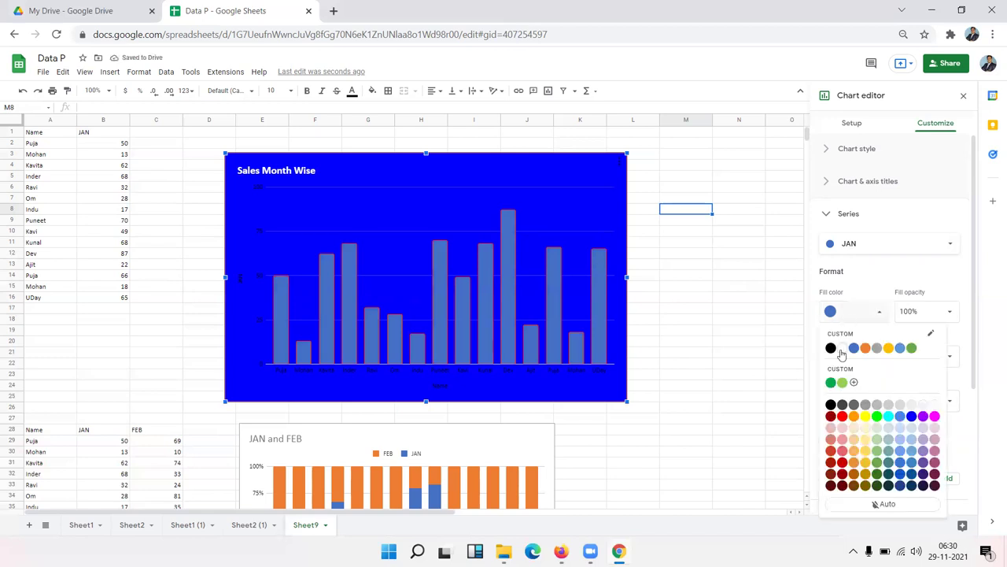
click(842, 348)
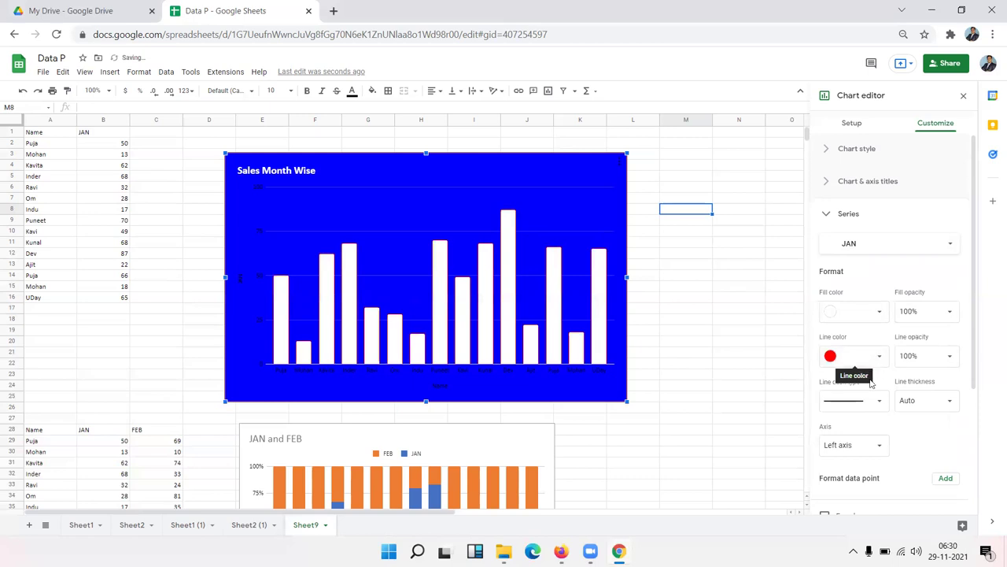
- Make the JAN bar outlines dotted with a 1px line thickness
drag(973, 370, 963, 455)
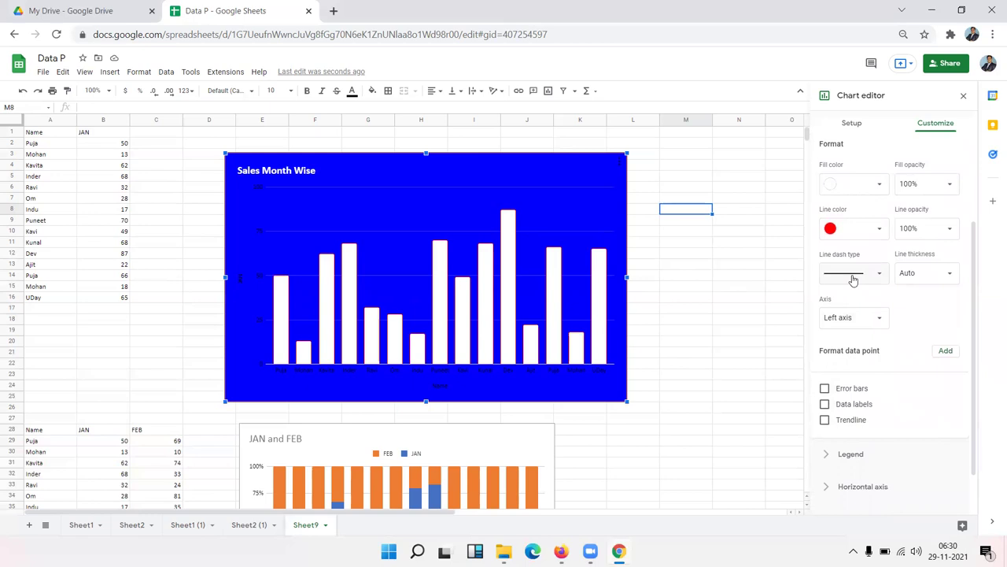
click(854, 275)
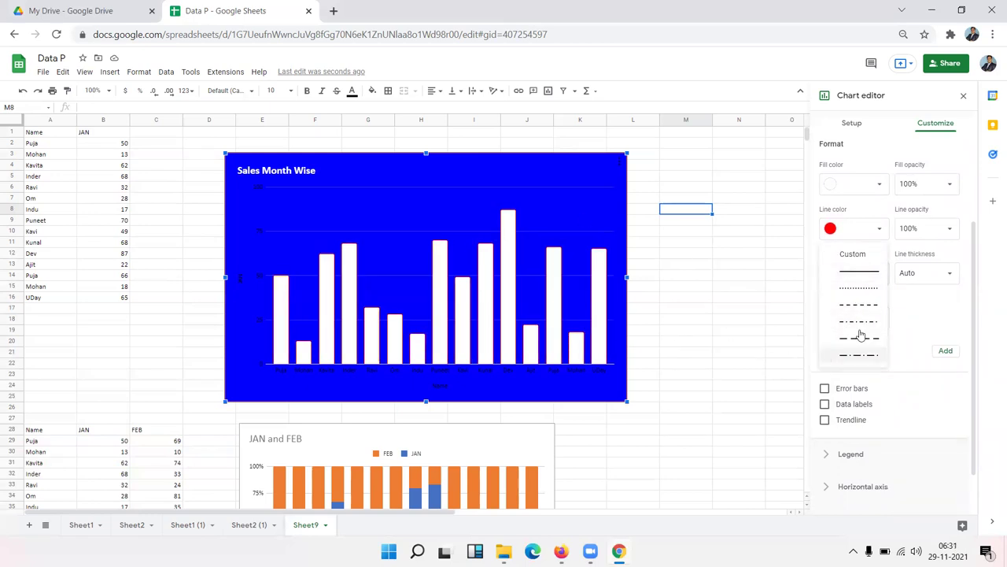
click(859, 288)
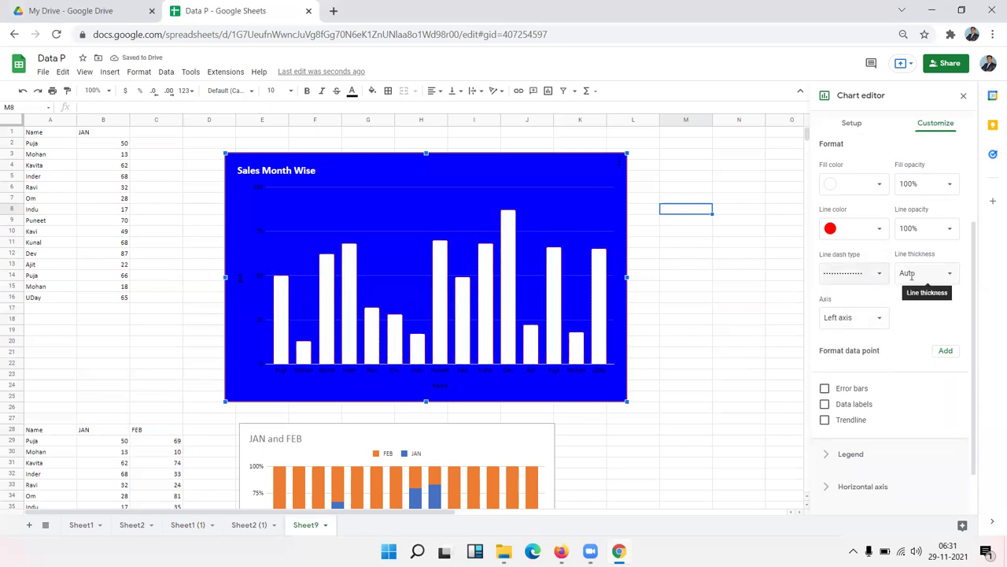
click(951, 274)
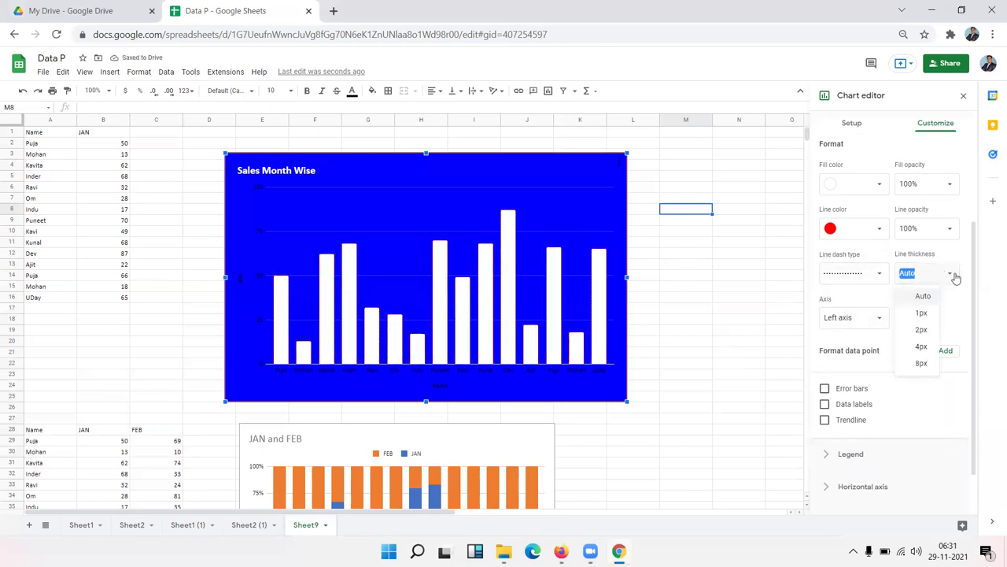
click(923, 364)
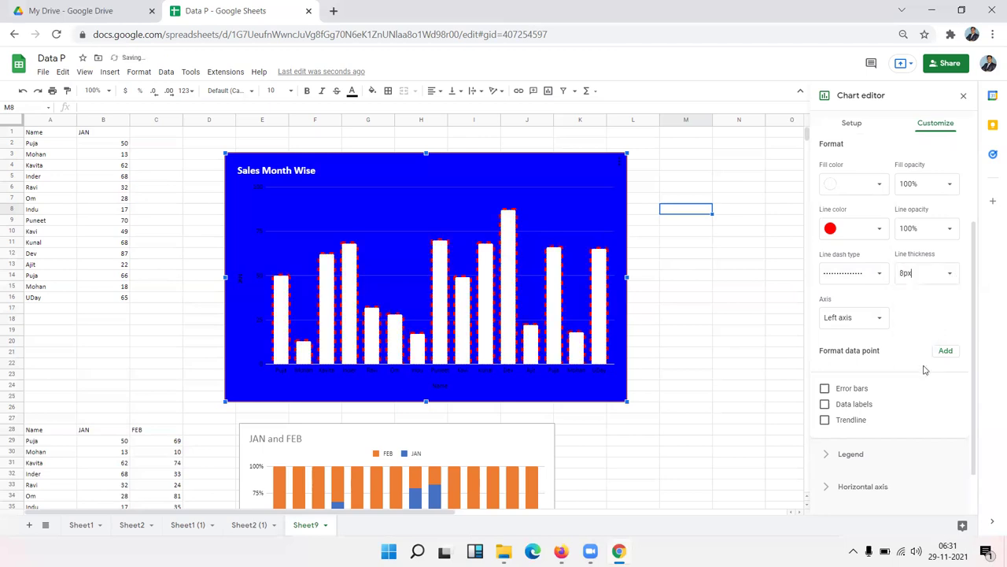
click(952, 276)
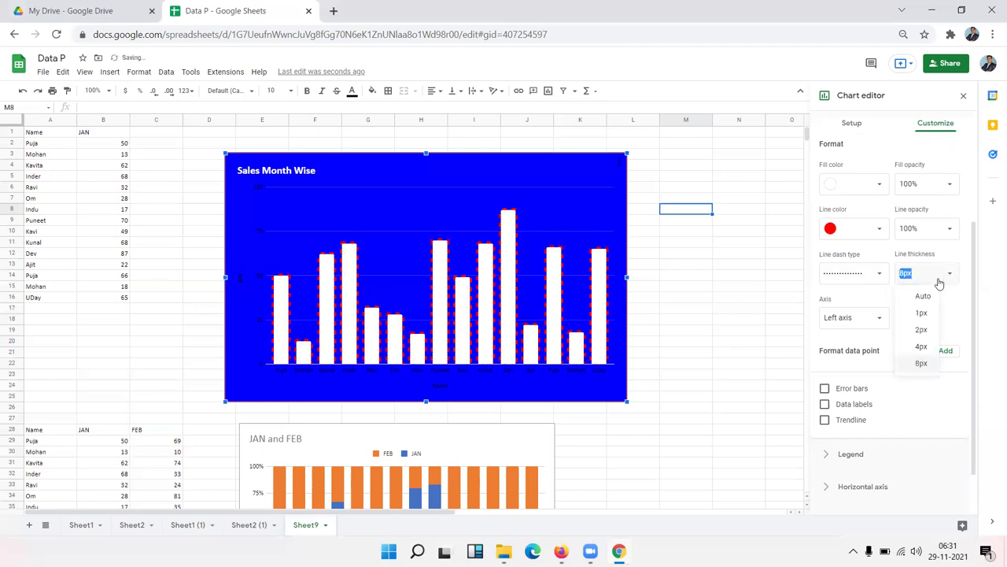
click(922, 330)
click(950, 275)
click(922, 317)
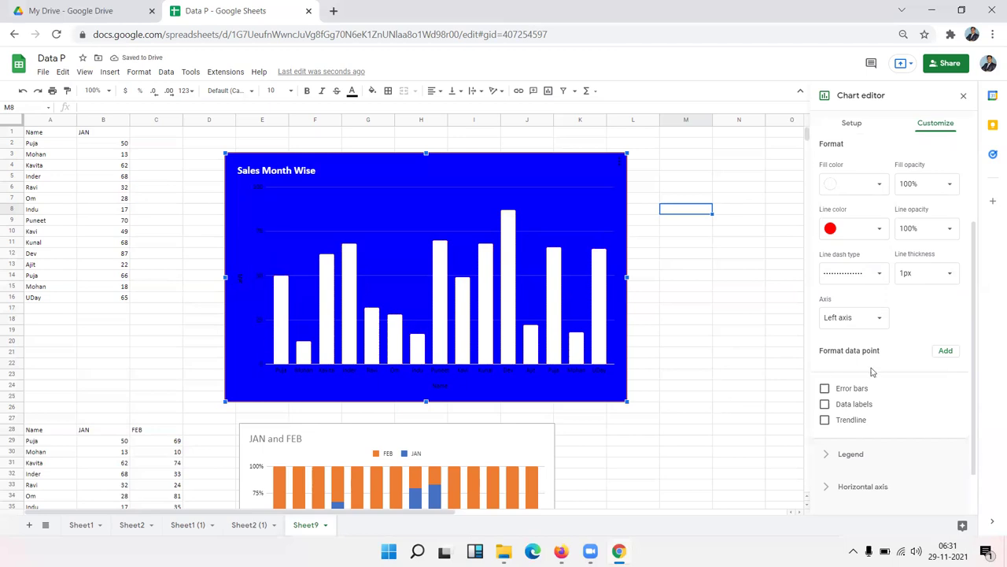
- Switch the JAN series to the right axis and back to the left axis
click(877, 321)
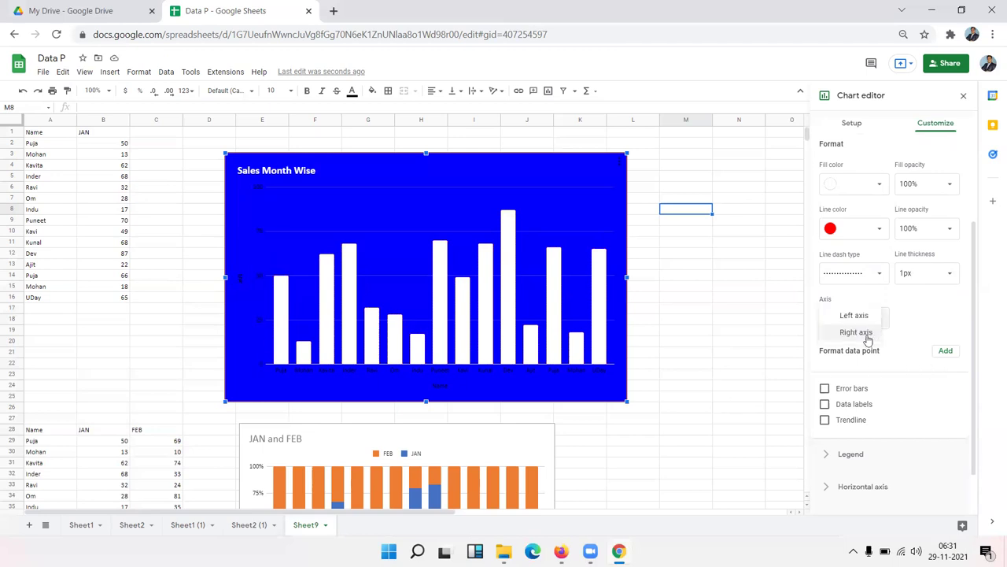
click(866, 333)
click(864, 319)
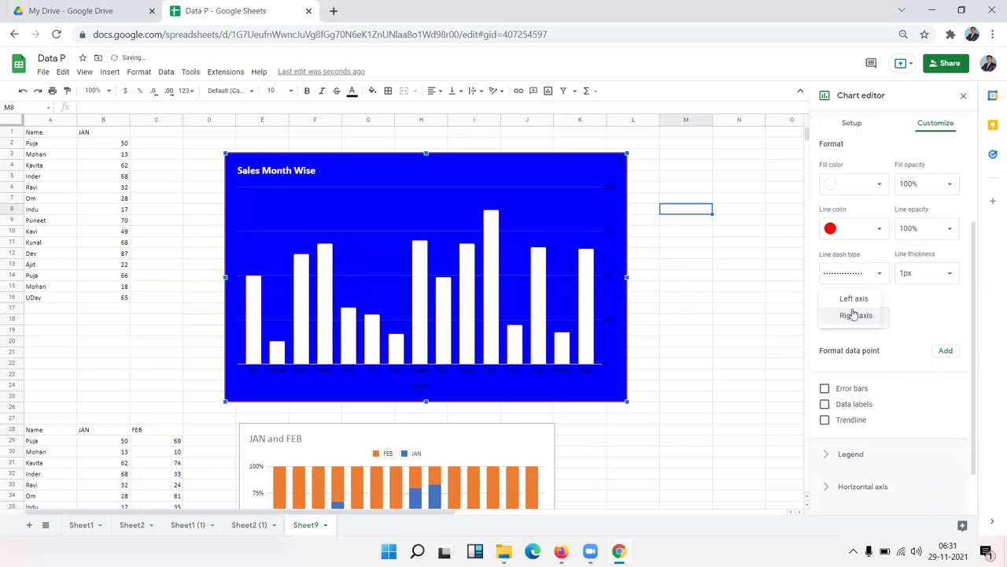
click(854, 300)
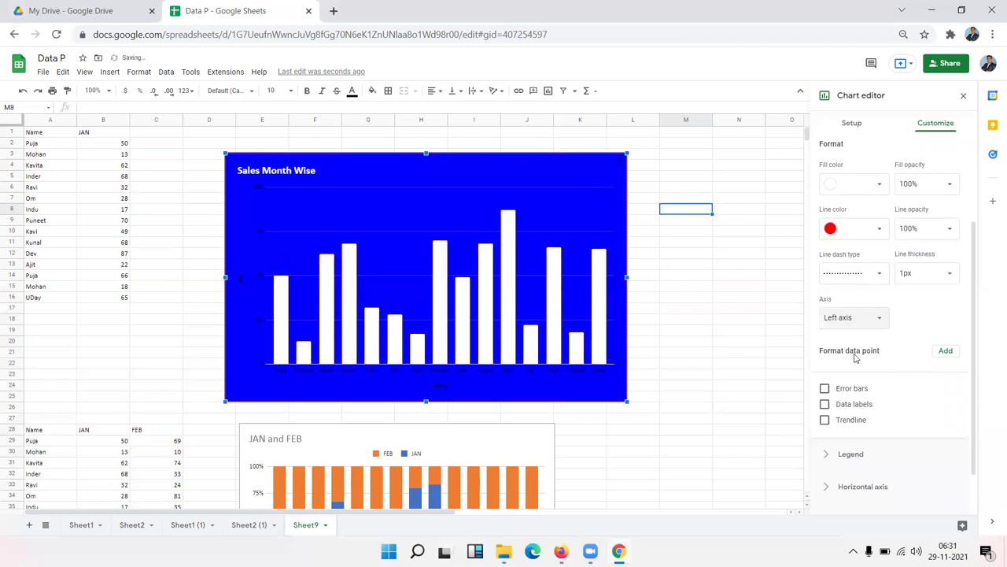
- Add a formatted data point for JAN: Dev and colour its bar red
click(944, 351)
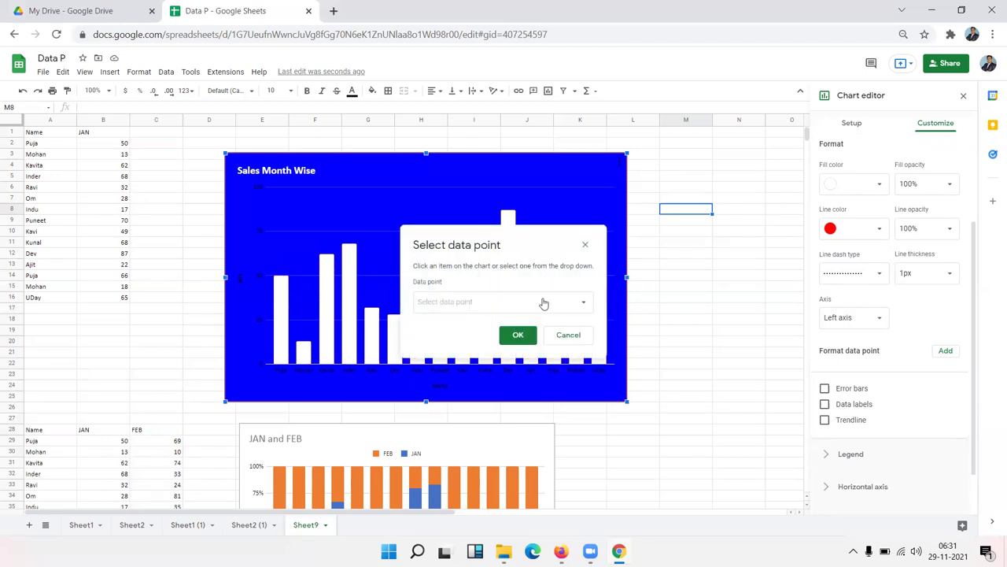
click(504, 302)
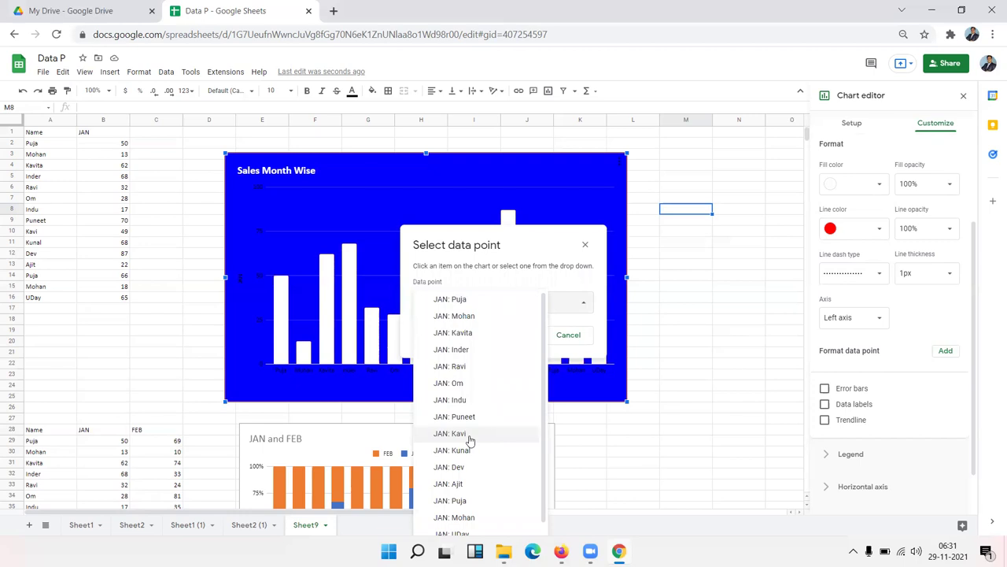
click(461, 466)
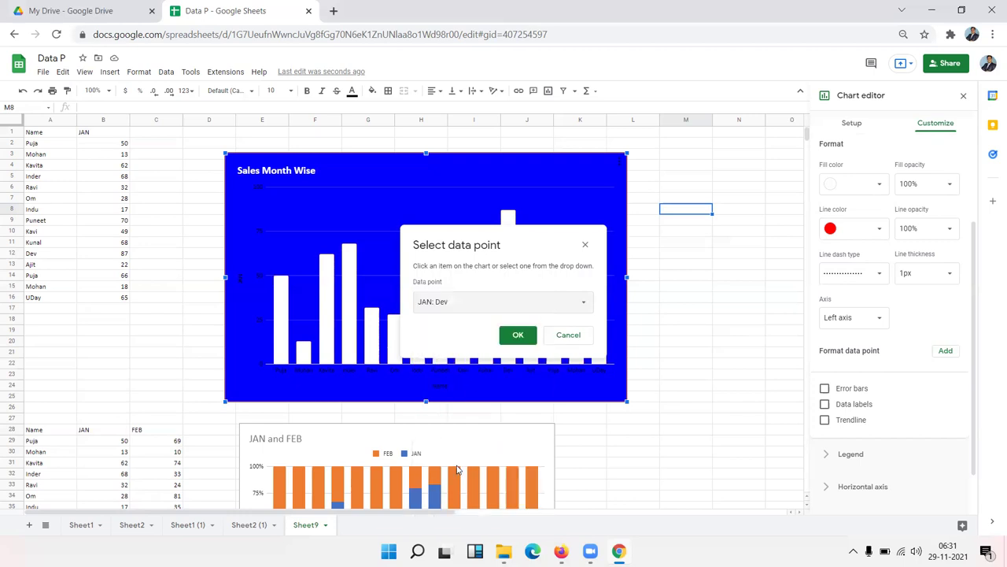
click(518, 337)
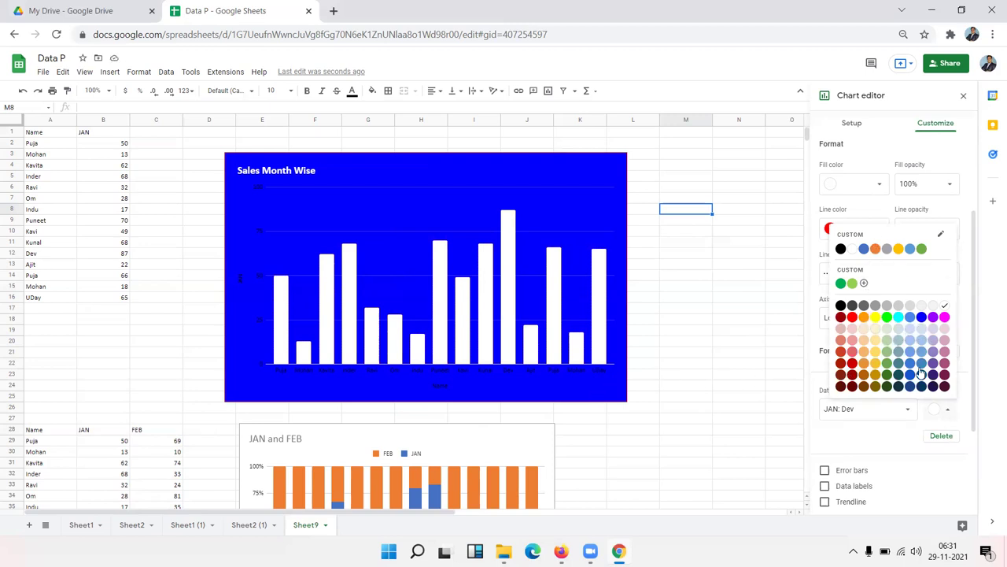
click(853, 317)
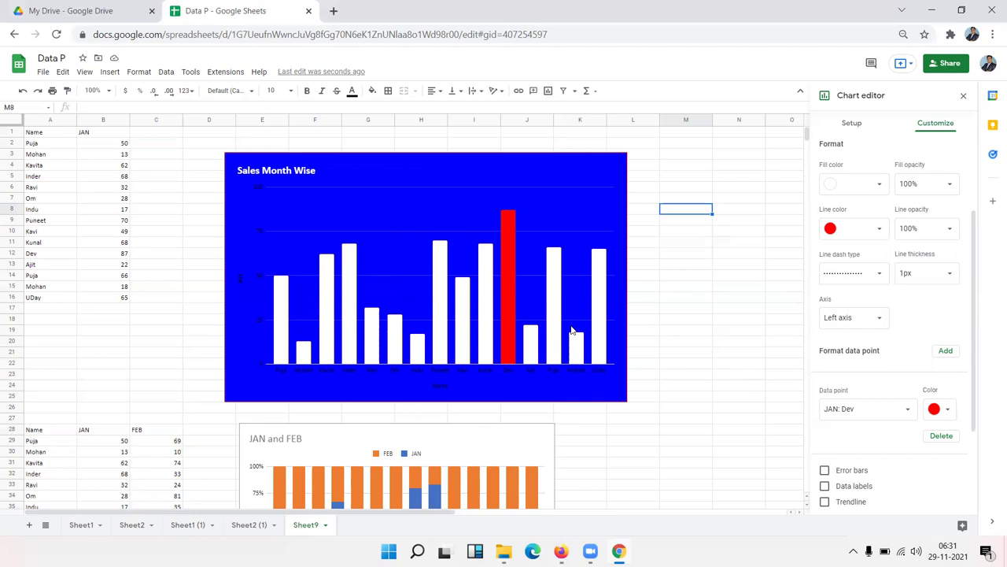
scroll(873, 425, down, 2)
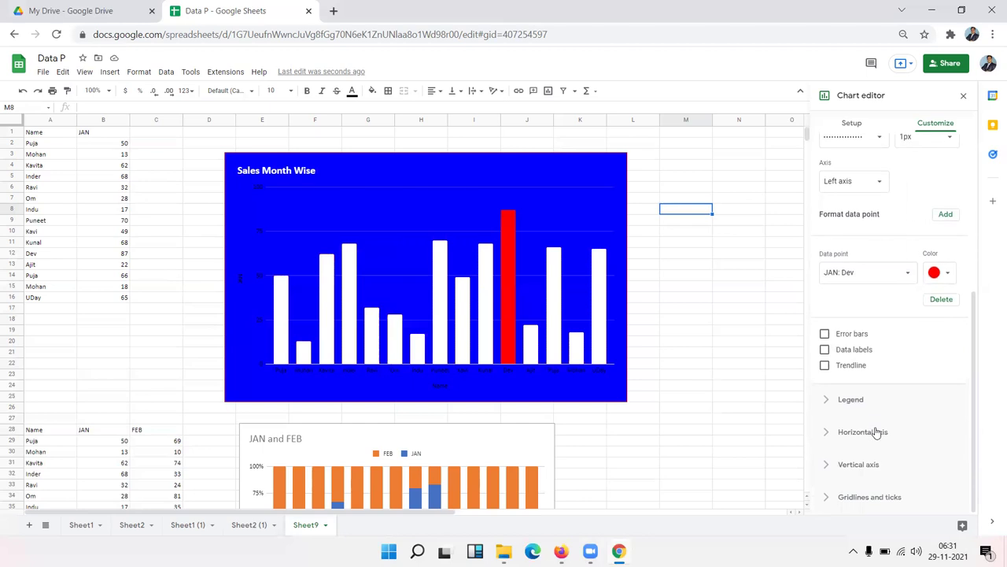
- Add an 8px trendline to the JAN series, after briefly trying error bars and data labels
click(825, 334)
click(826, 335)
click(838, 355)
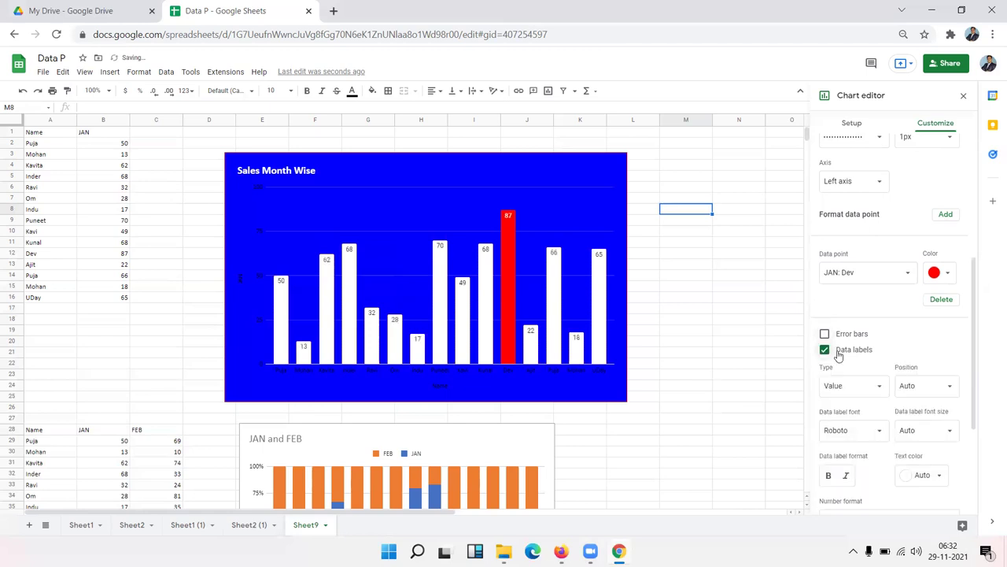
click(838, 353)
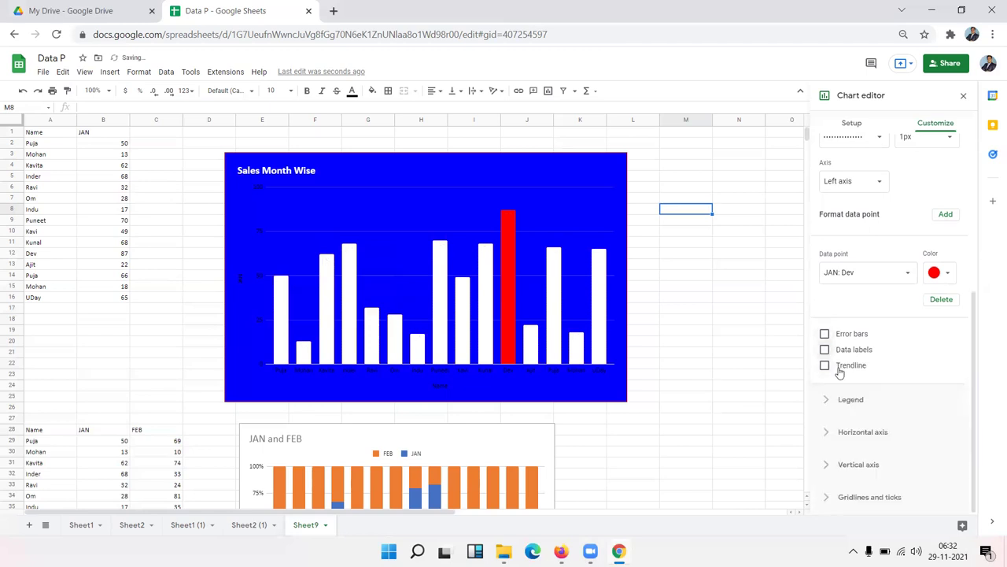
click(840, 370)
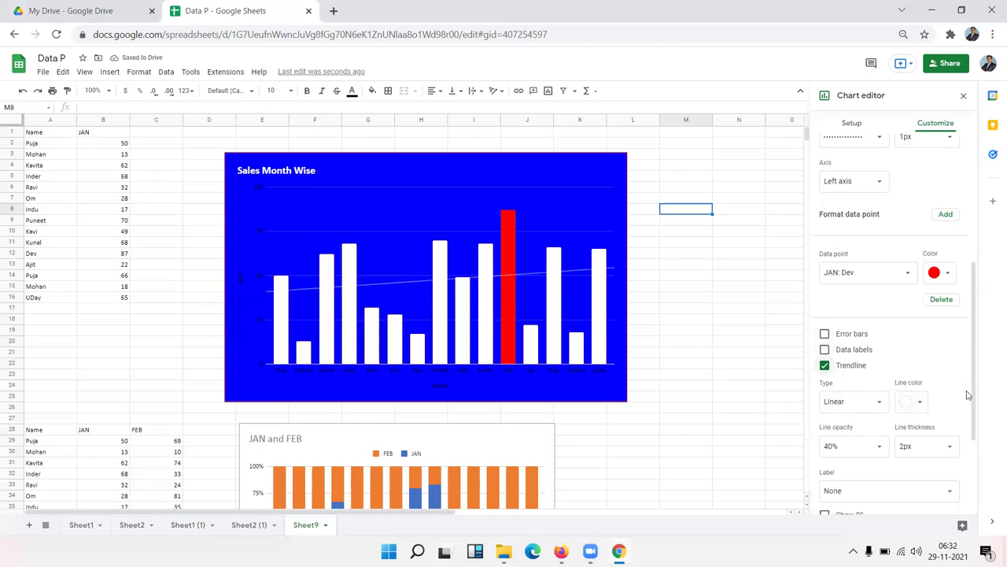
drag(974, 397, 975, 452)
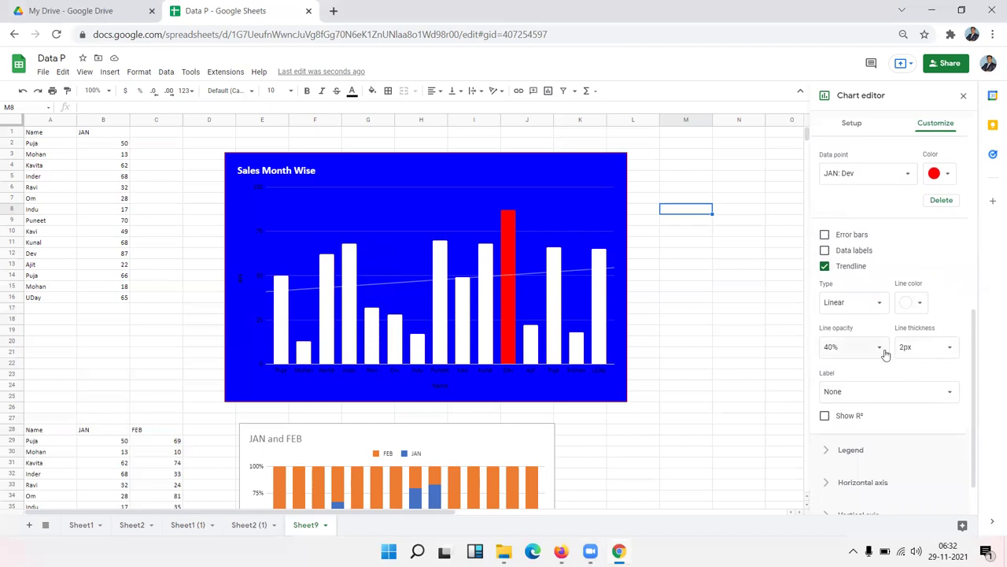
click(935, 348)
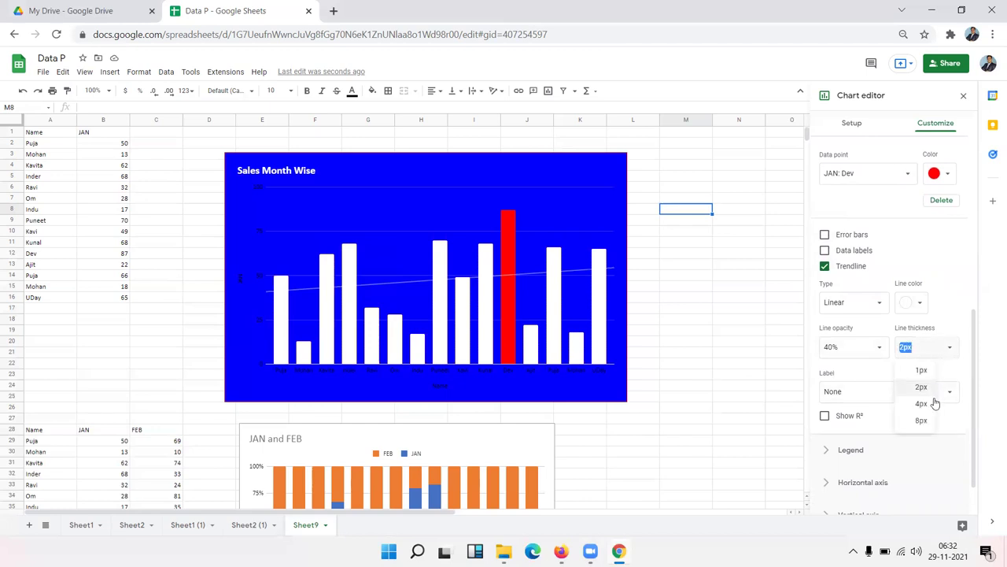
click(921, 419)
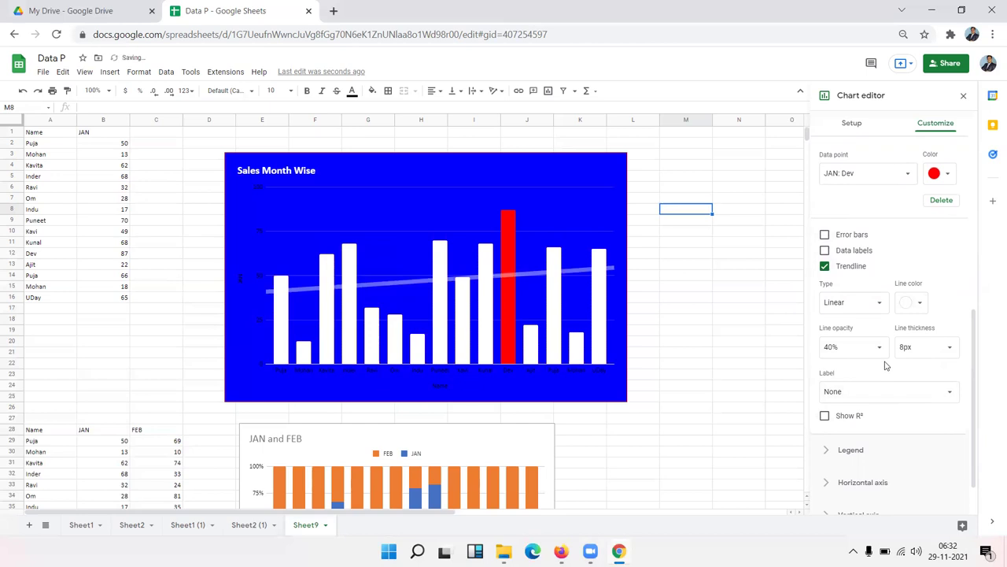
- Make the trendline red at 100% opacity with a custom label and R² hidden
click(915, 313)
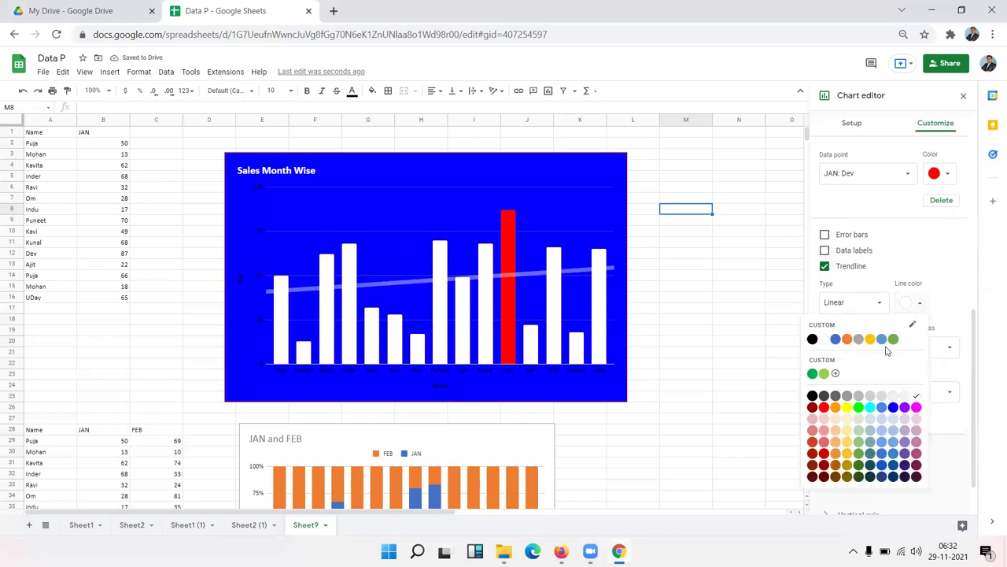
click(824, 407)
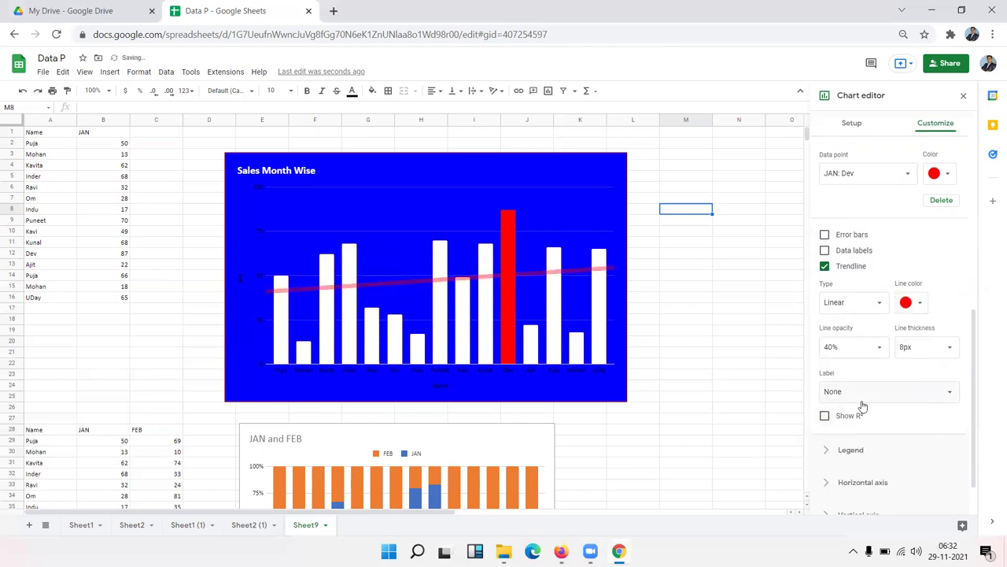
click(852, 346)
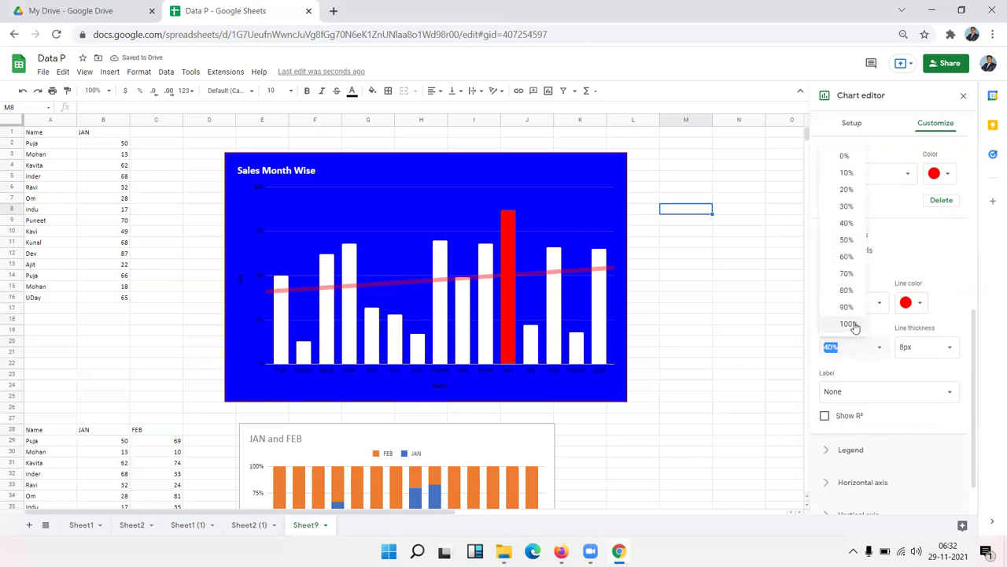
click(855, 327)
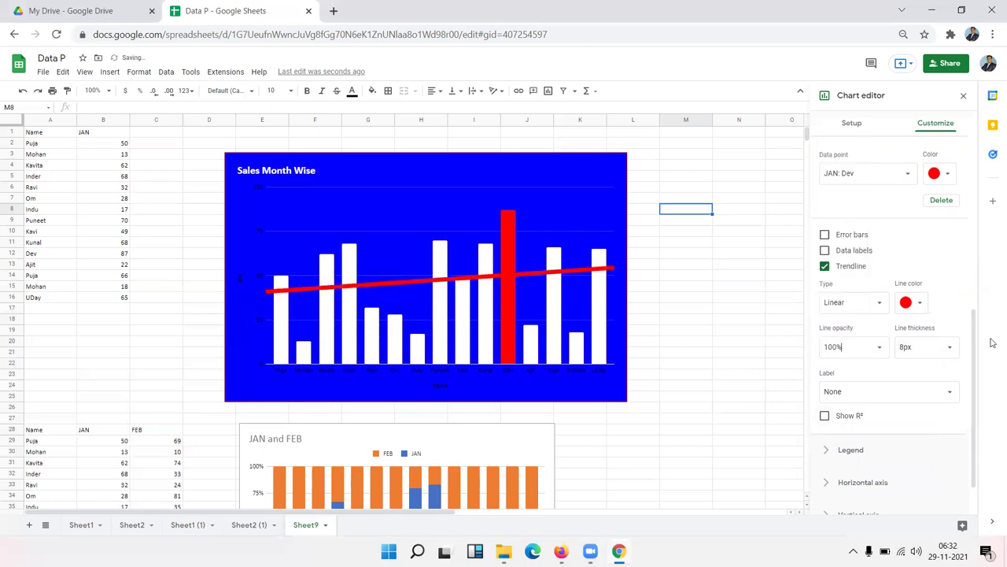
drag(973, 337, 972, 418)
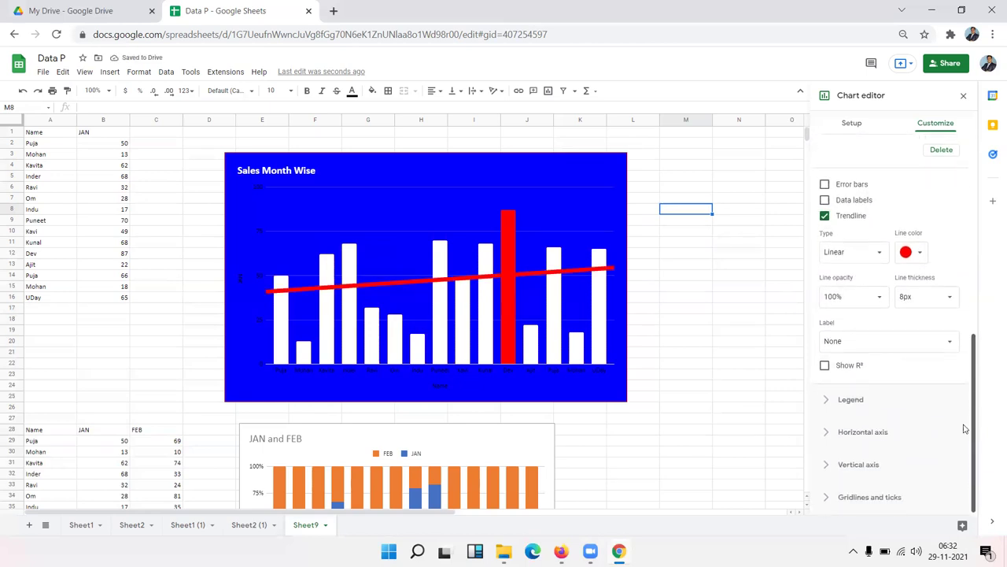
click(849, 346)
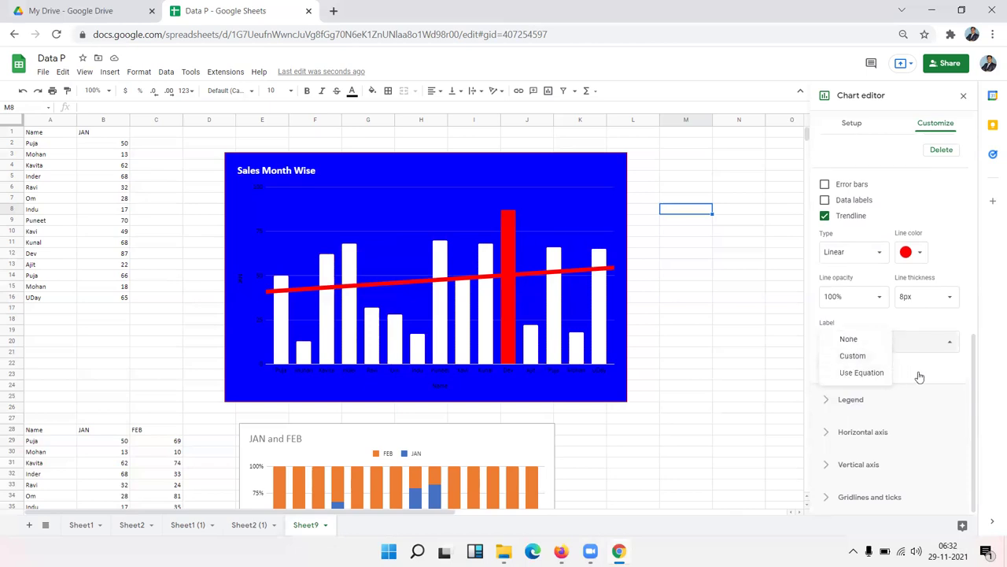
click(852, 355)
click(860, 367)
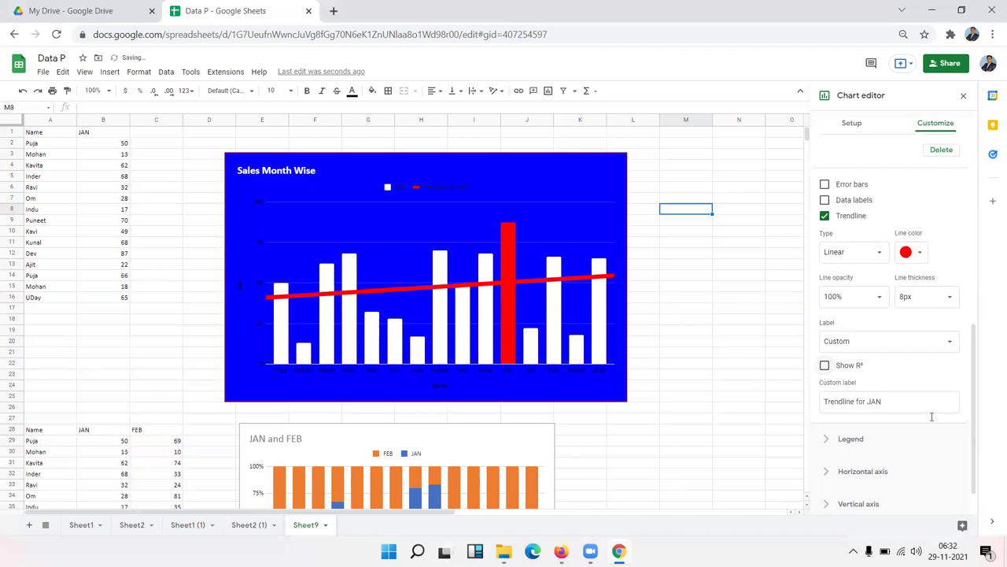
- Expand the Legend, Horizontal axis, Vertical axis and Gridlines and ticks sections to review them
click(834, 439)
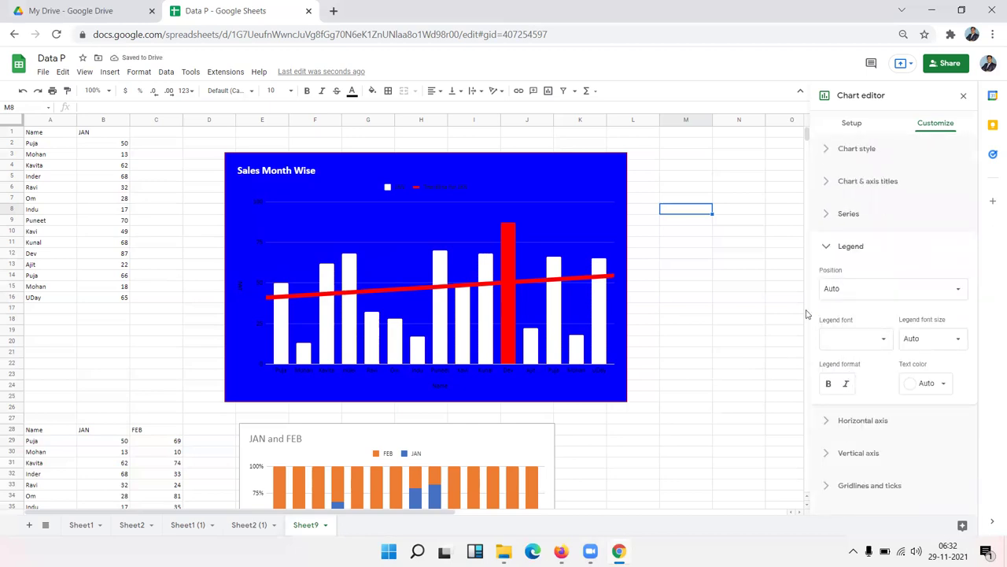
click(831, 423)
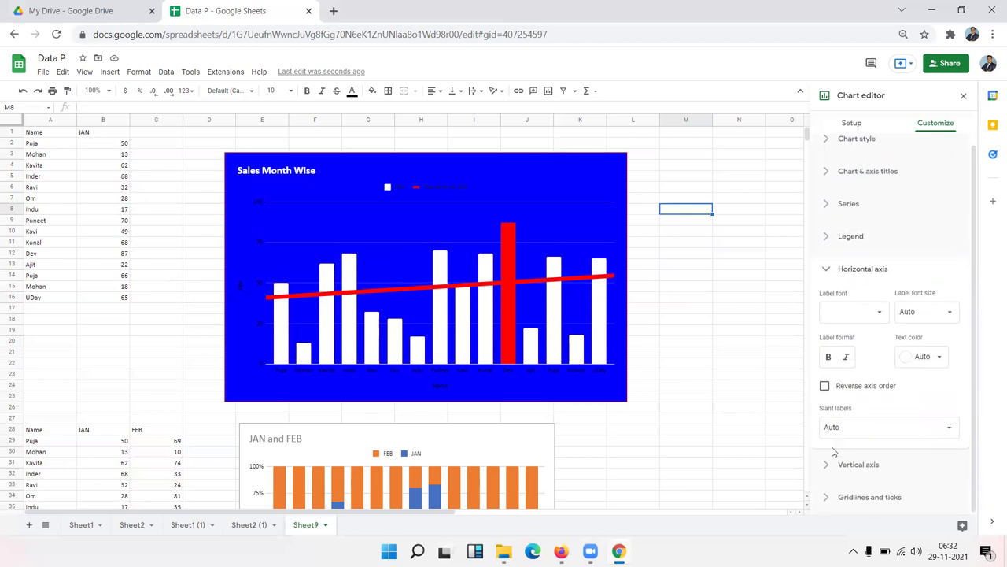
click(828, 465)
scroll(813, 429, down, 2)
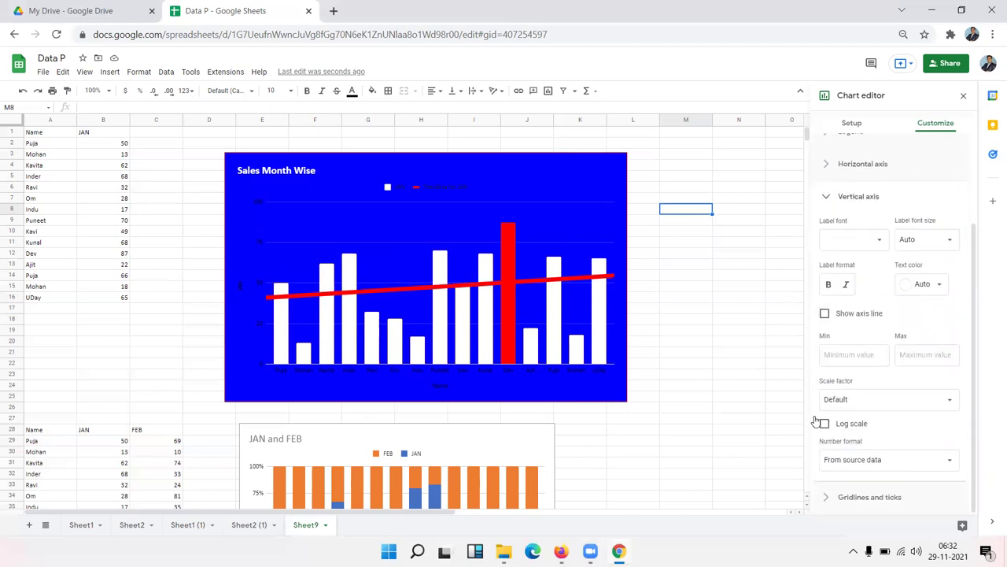
click(826, 497)
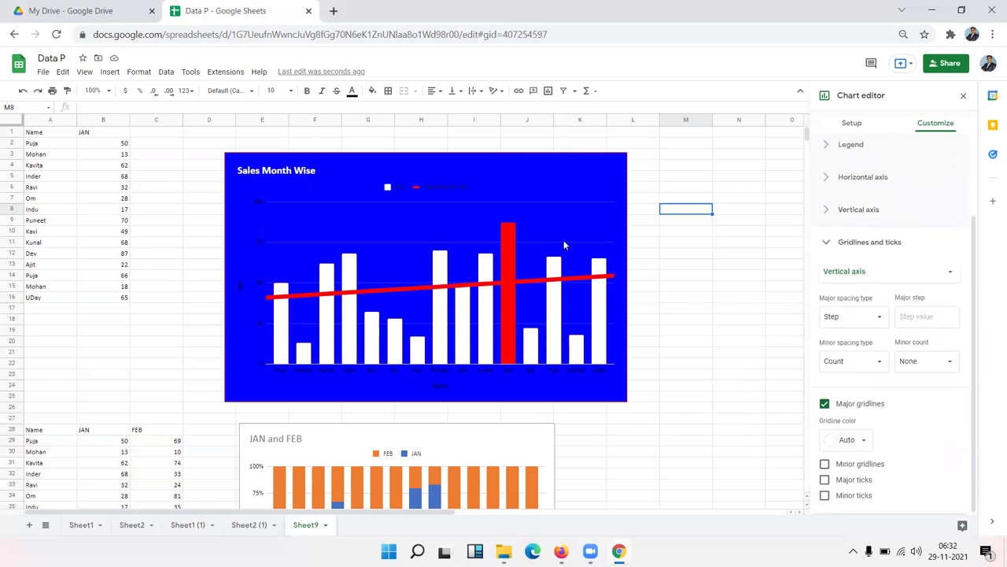
scroll(898, 295, up, 3)
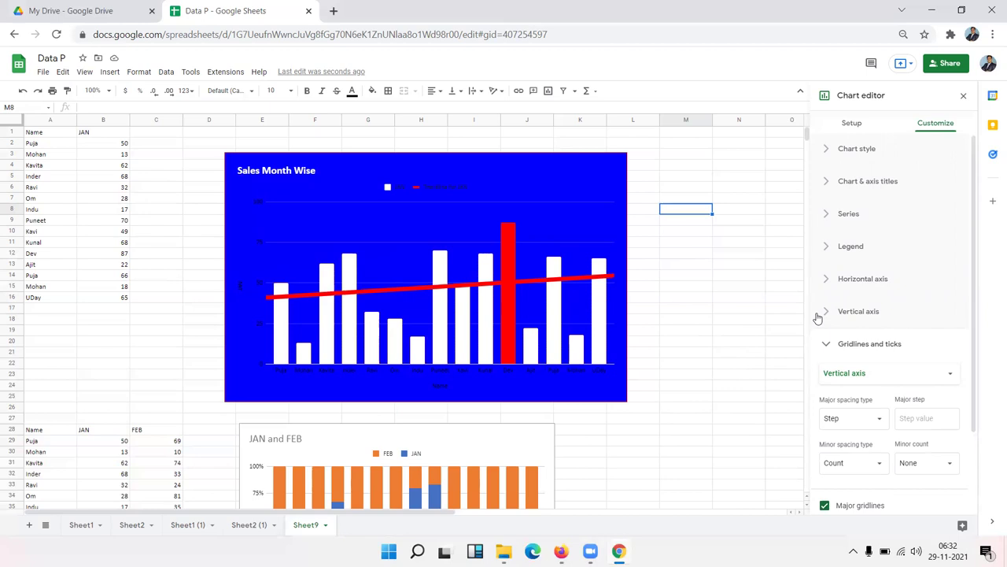
scroll(888, 277, down, 3)
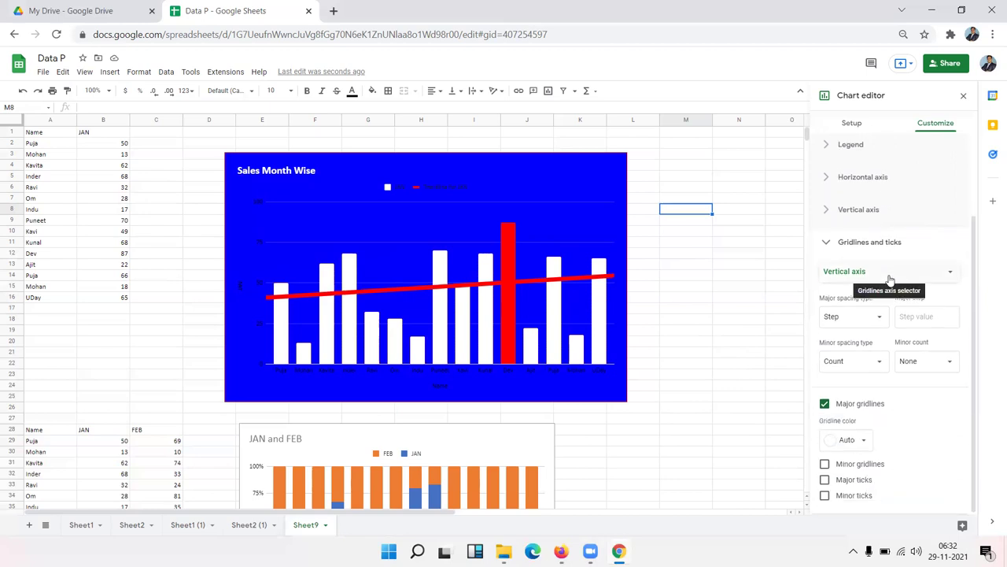
scroll(896, 273, up, 3)
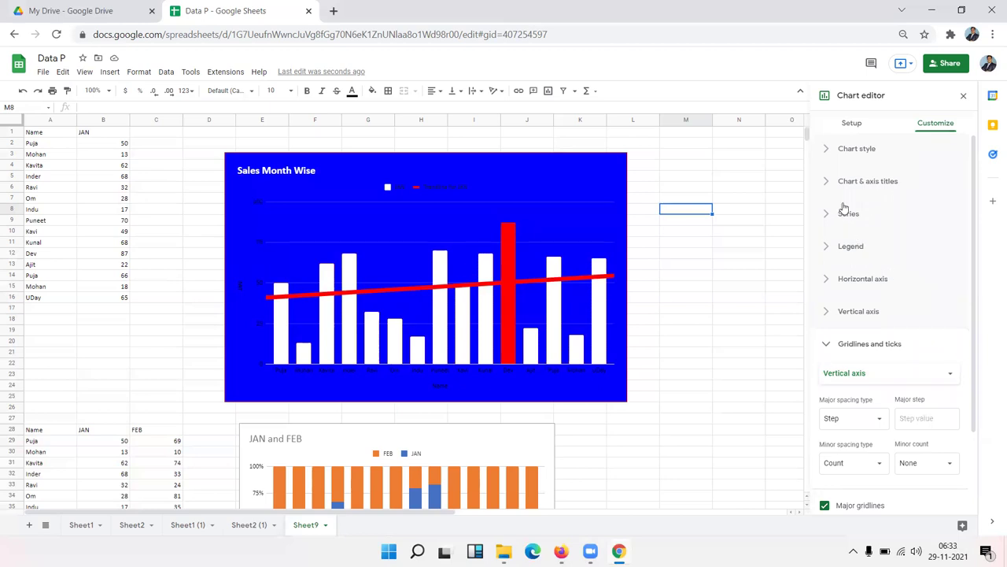
- Expand Chart style and open the Background color palette for the chart
click(836, 150)
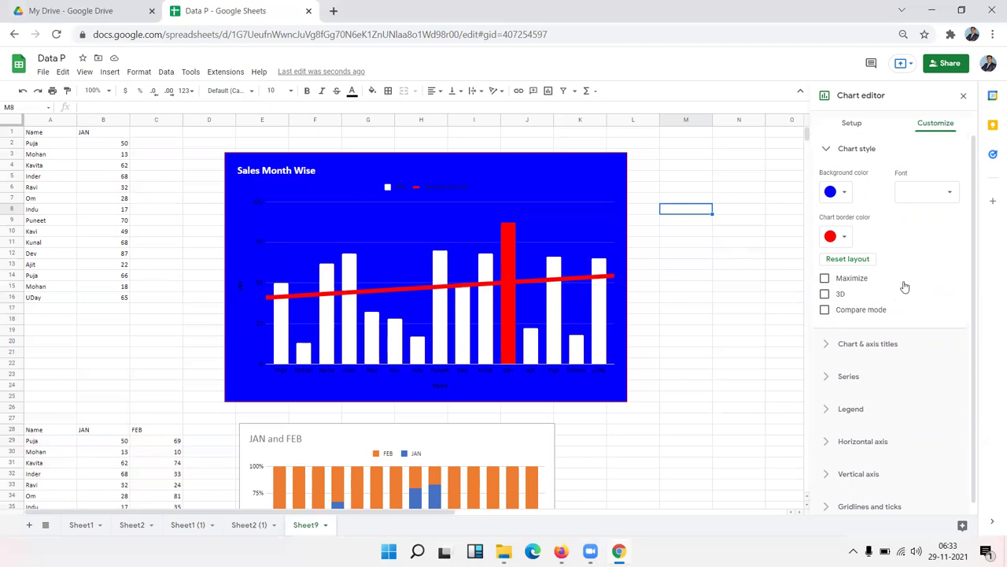
scroll(905, 287, down, 1)
scroll(905, 287, up, 1)
click(844, 203)
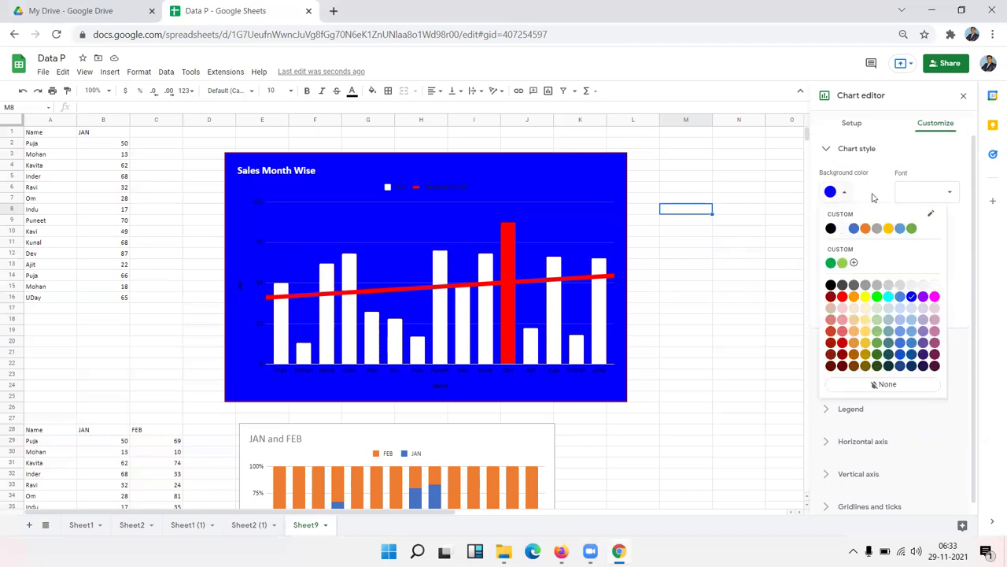
- Browse the spreadsheet's theme colours and preset themes, then return to the chart editor's Setup
click(933, 218)
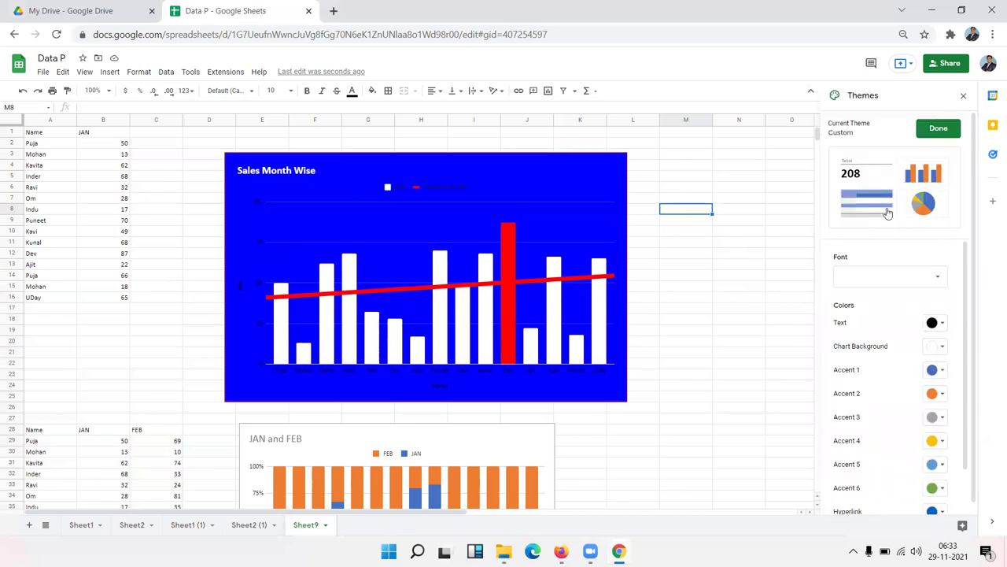
scroll(887, 213, down, 1)
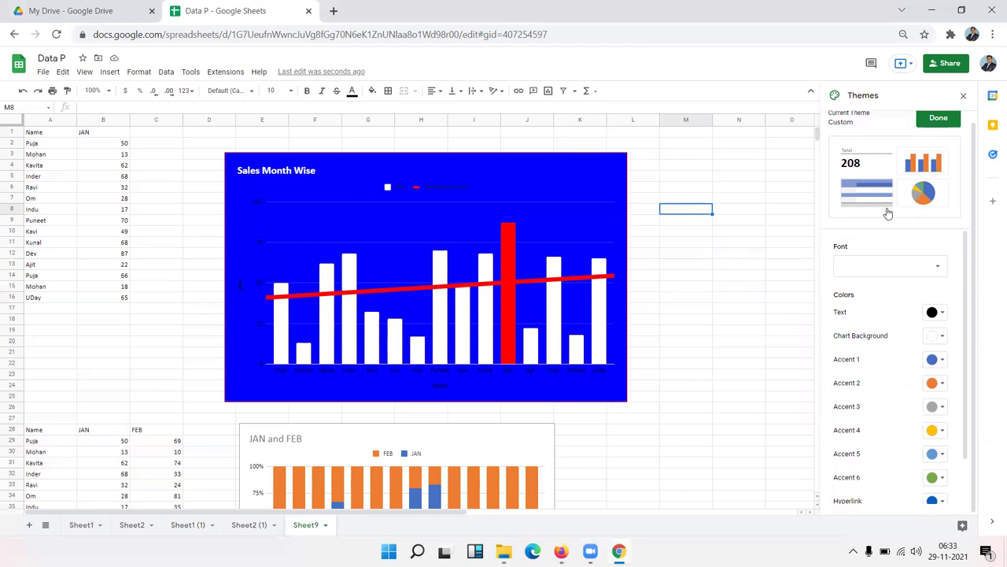
scroll(888, 211, up, 1)
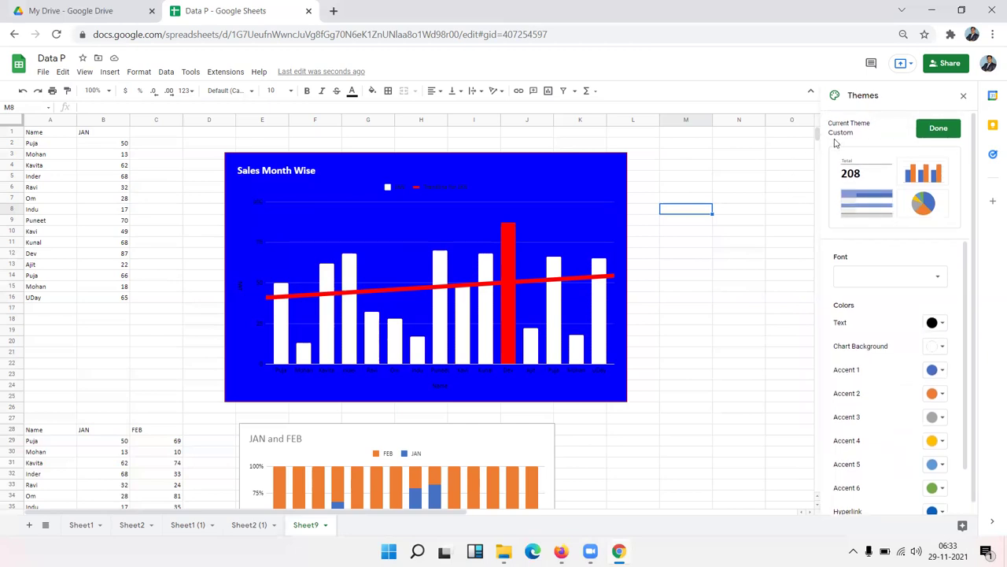
click(939, 139)
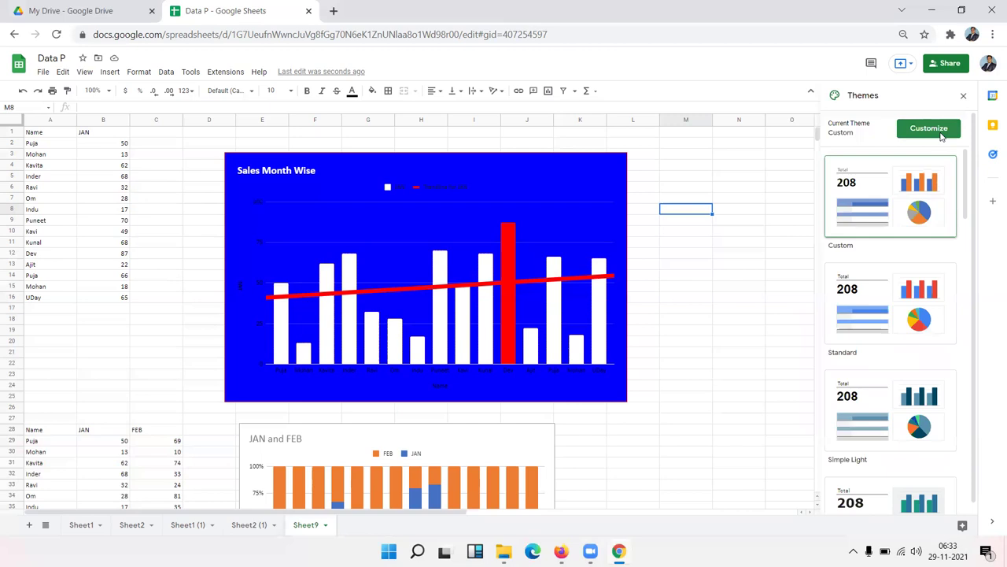
click(942, 134)
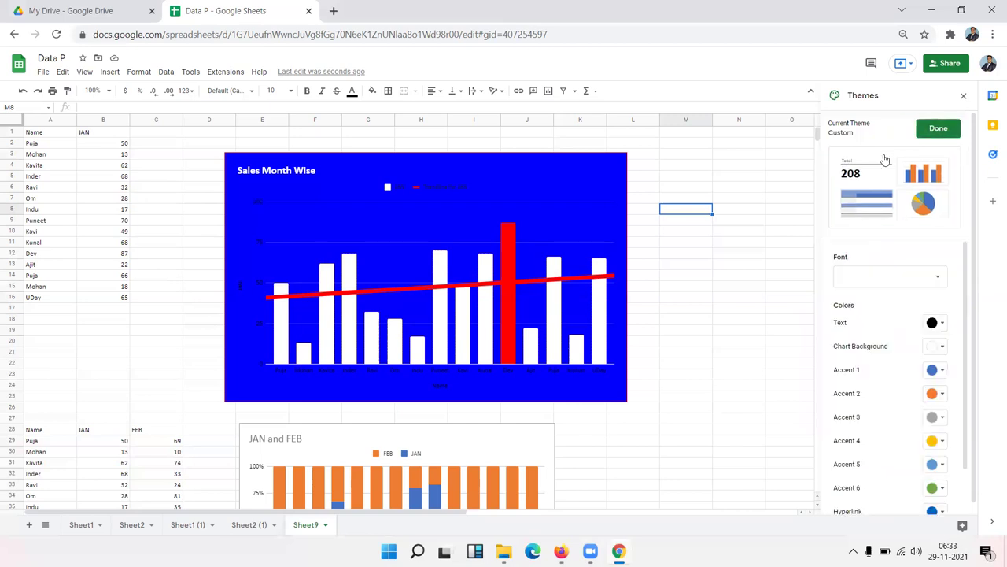
click(961, 98)
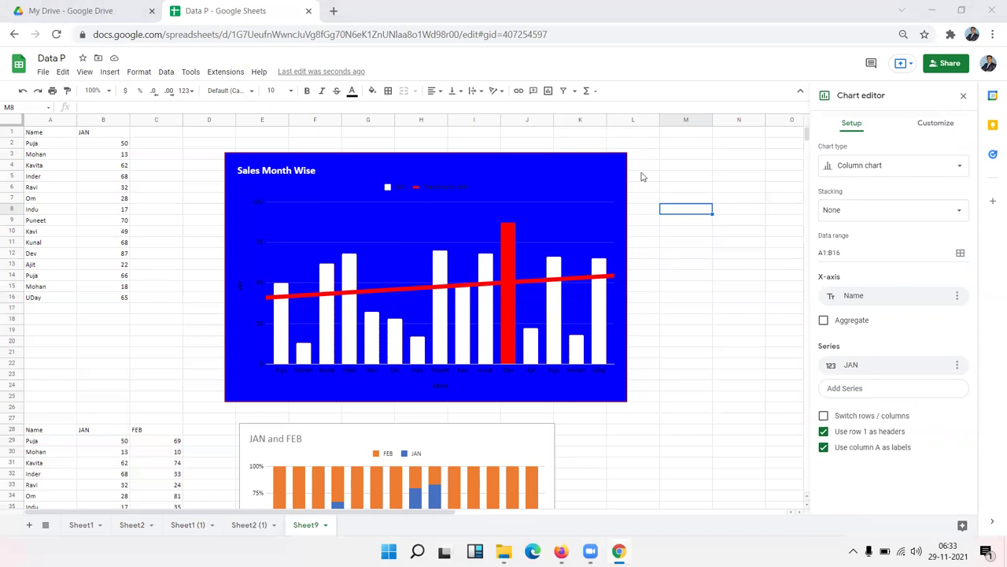
- Close the chart editor and dismiss the system menu, leaving the finished chart on Sheet9
click(739, 231)
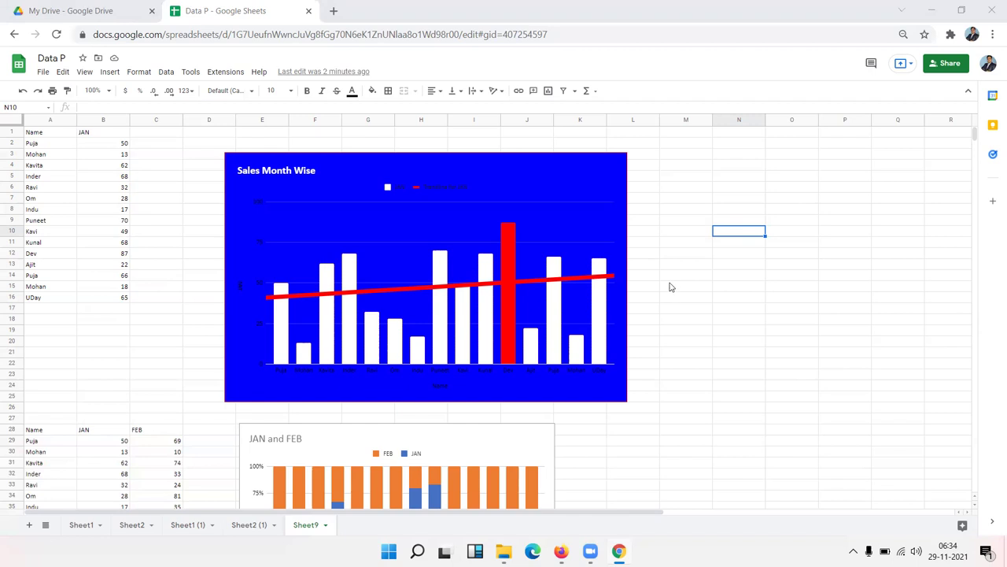
key(super)
click(774, 291)
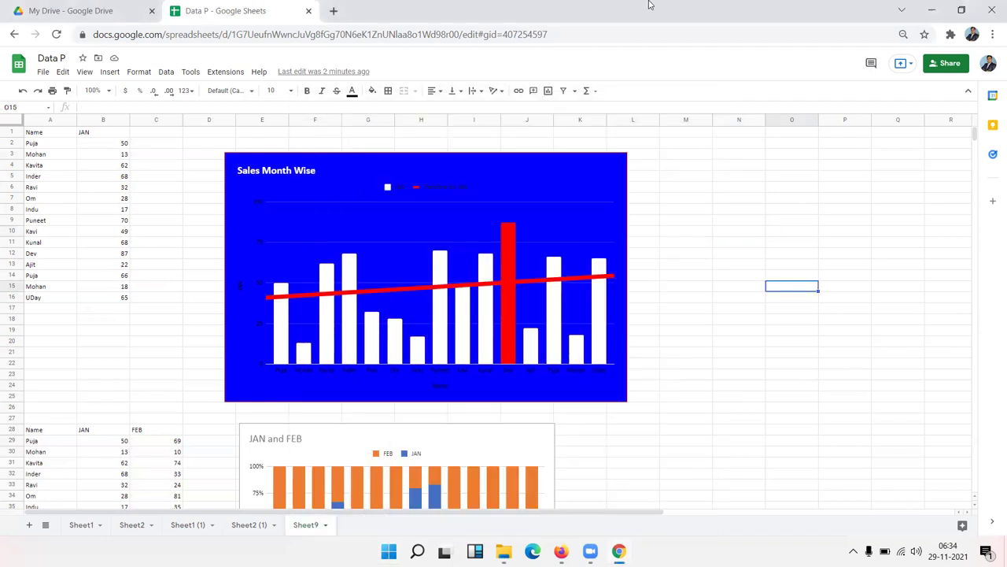